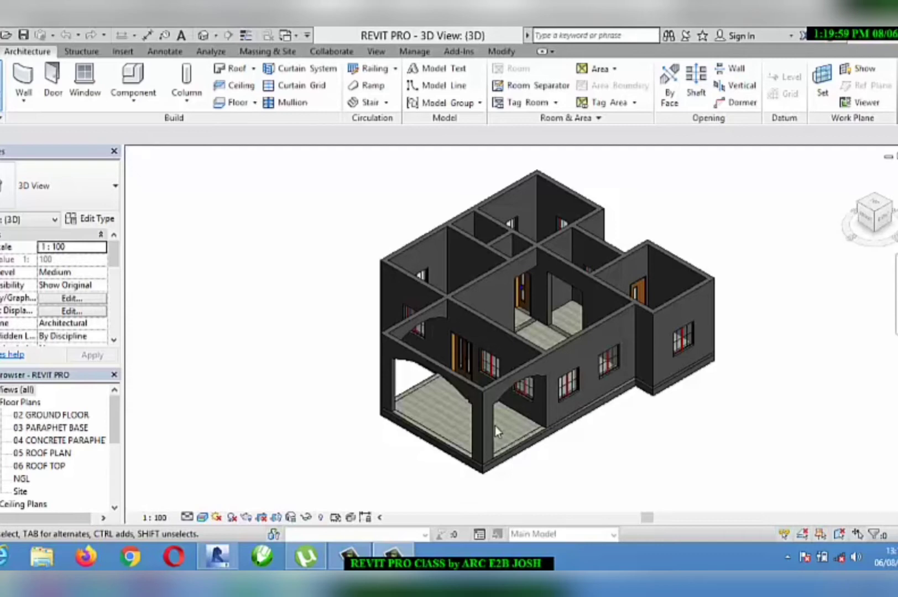
- Orbit and zoom the 3D view to inspect the bungalow's walls, windows, doors and arched porch
scroll(462, 302, down, 3)
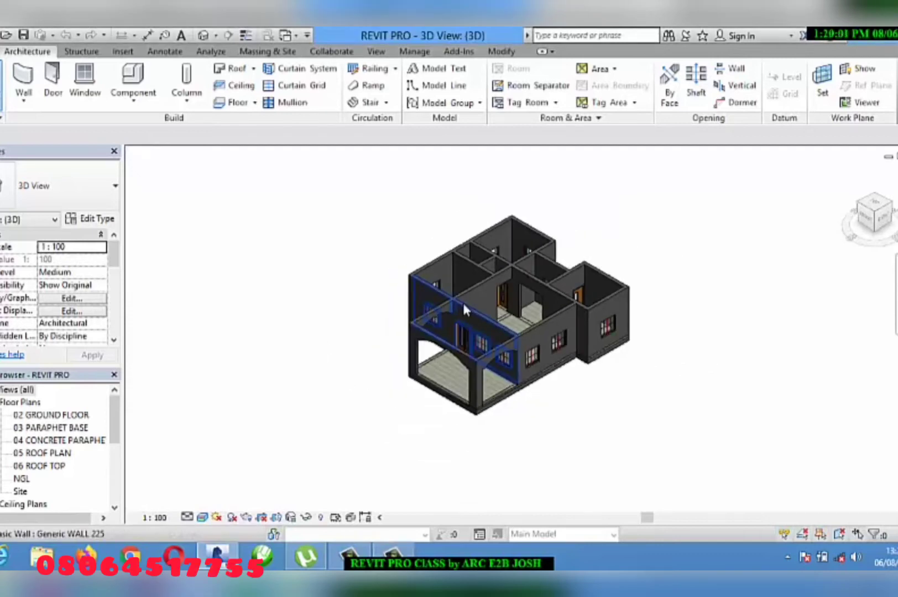
scroll(507, 302, up, 5)
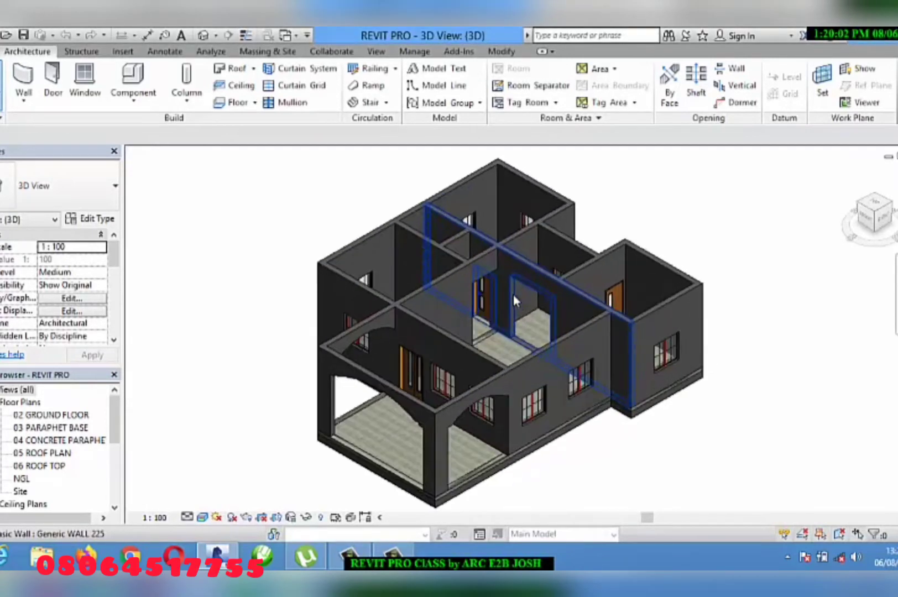
scroll(473, 337, down, 2)
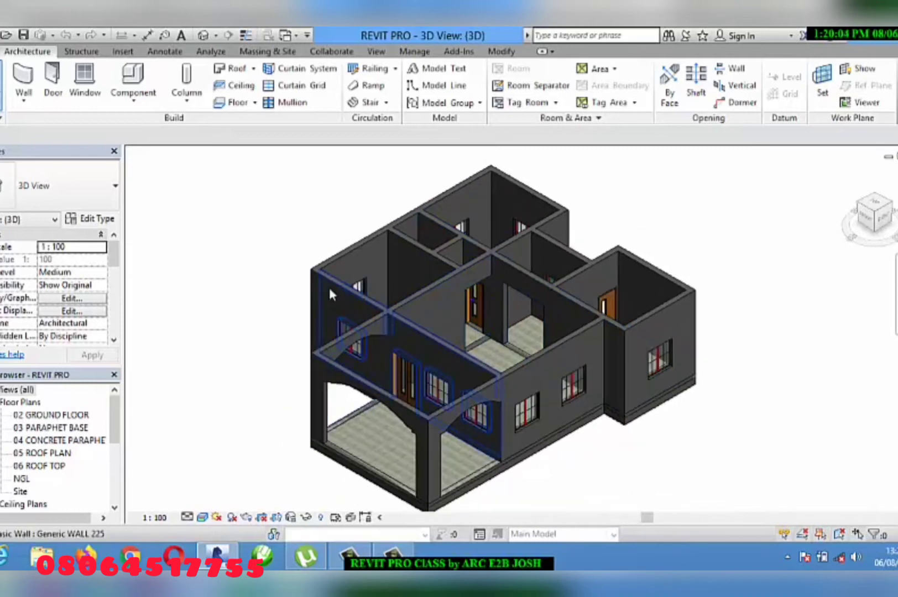
shift+middle_drag(262, 285, 268, 243)
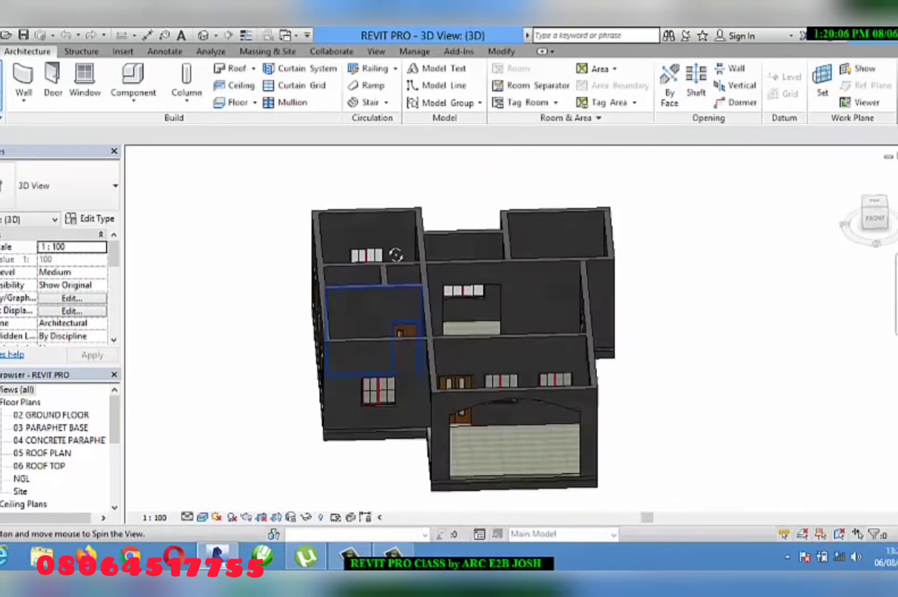
shift+middle_drag(395, 255, 351, 254)
scroll(352, 254, up, 5)
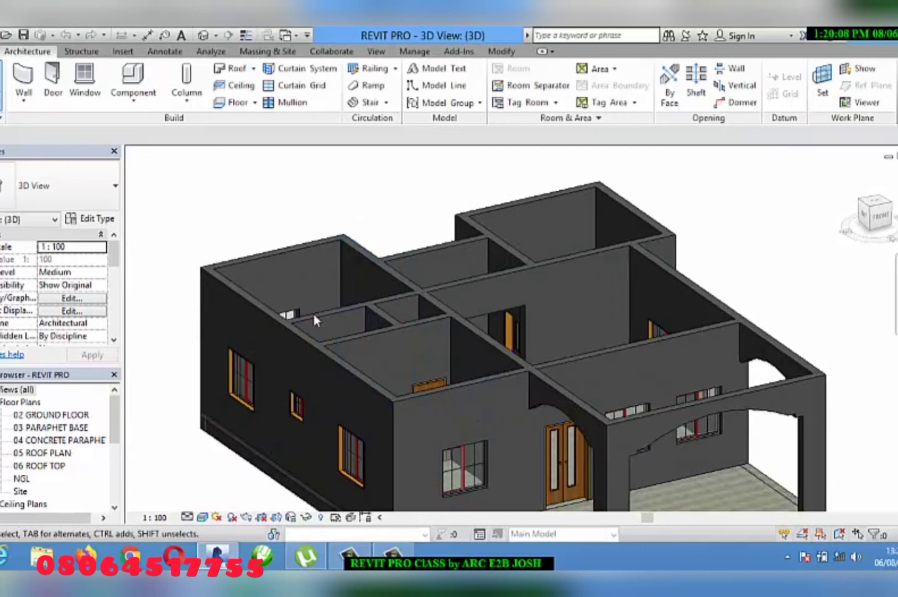
scroll(310, 303, up, 1)
scroll(362, 288, down, 3)
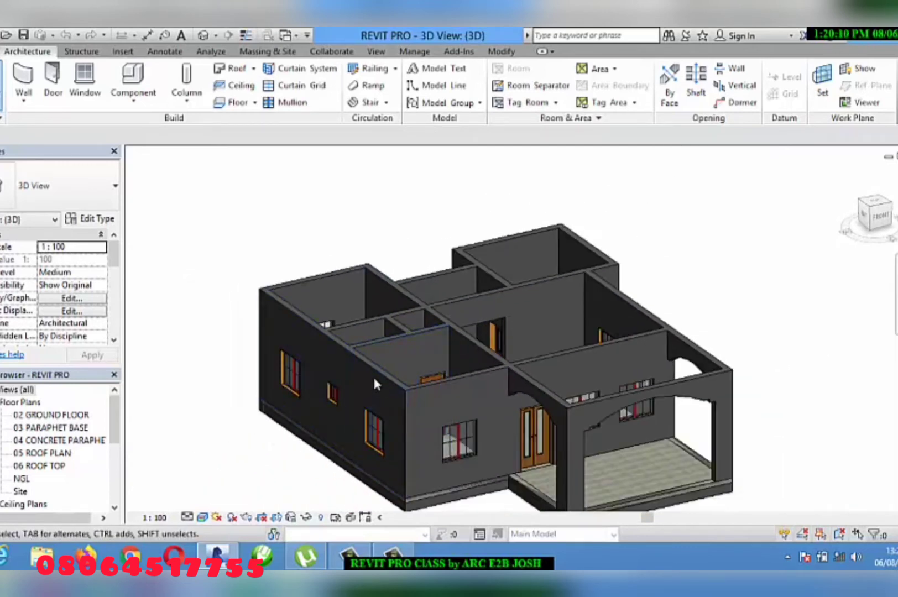
scroll(367, 331, up, 5)
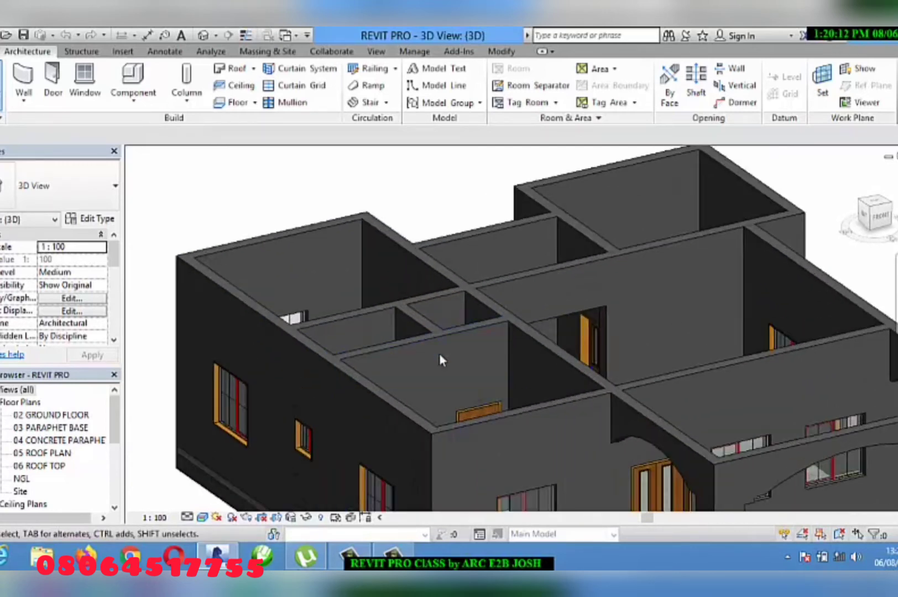
scroll(457, 347, down, 4)
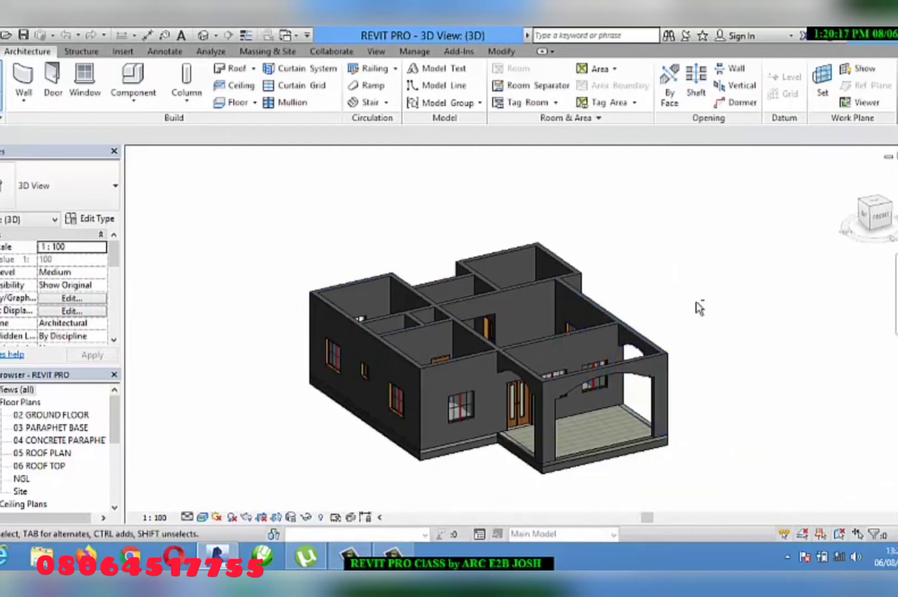
shift+middle_drag(700, 307, 611, 266)
scroll(646, 263, up, 3)
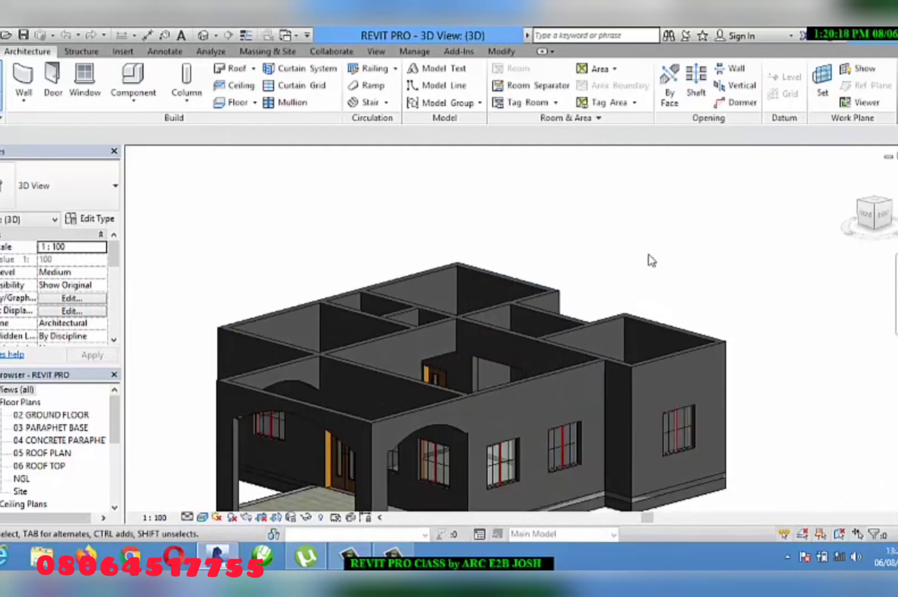
scroll(650, 260, down, 3)
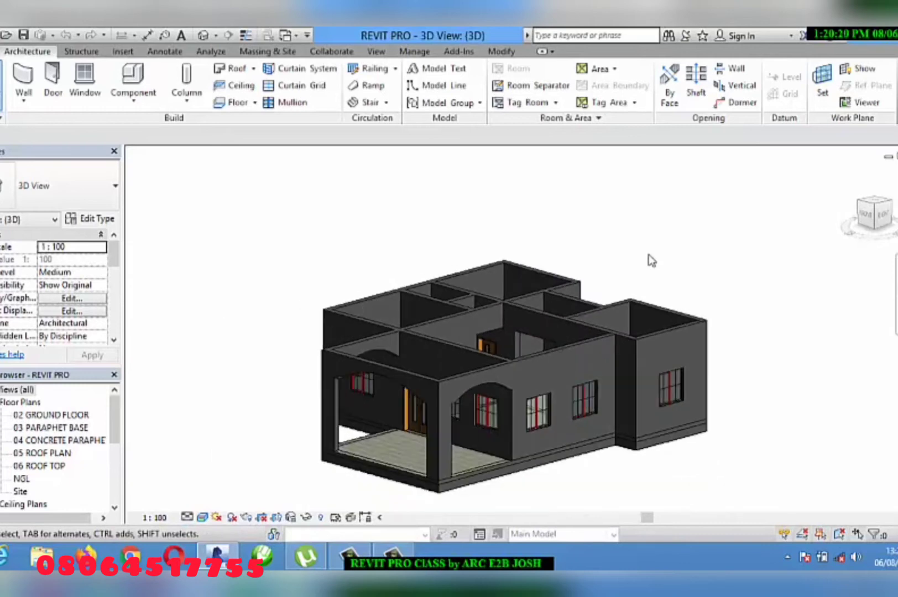
scroll(331, 283, up, 2)
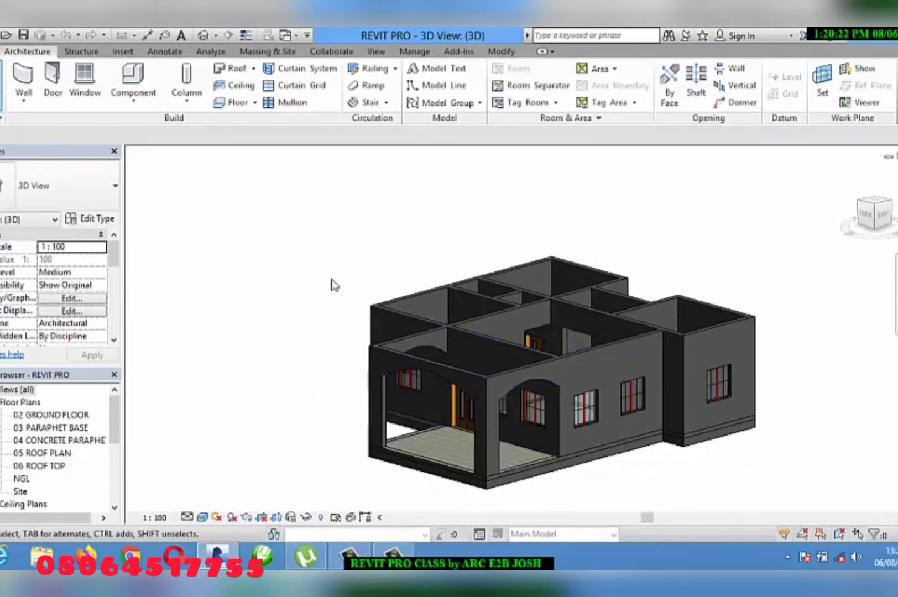
shift+middle_drag(333, 293, 346, 332)
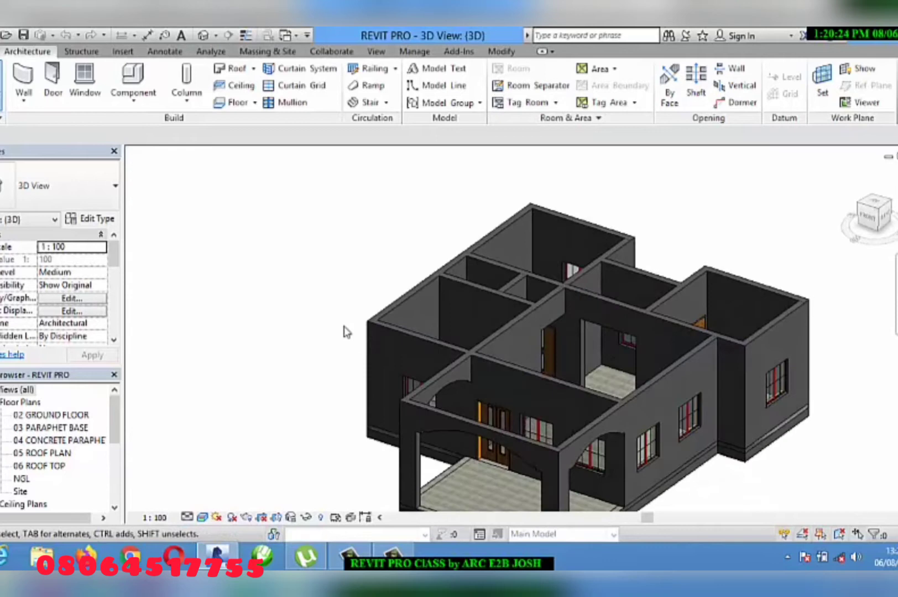
scroll(346, 331, up, 2)
scroll(349, 305, down, 3)
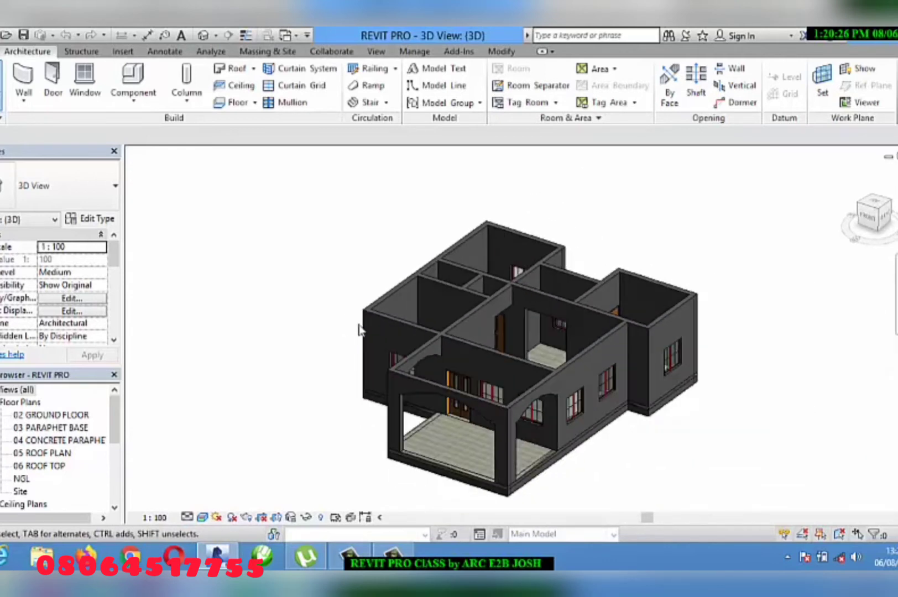
scroll(360, 331, up, 3)
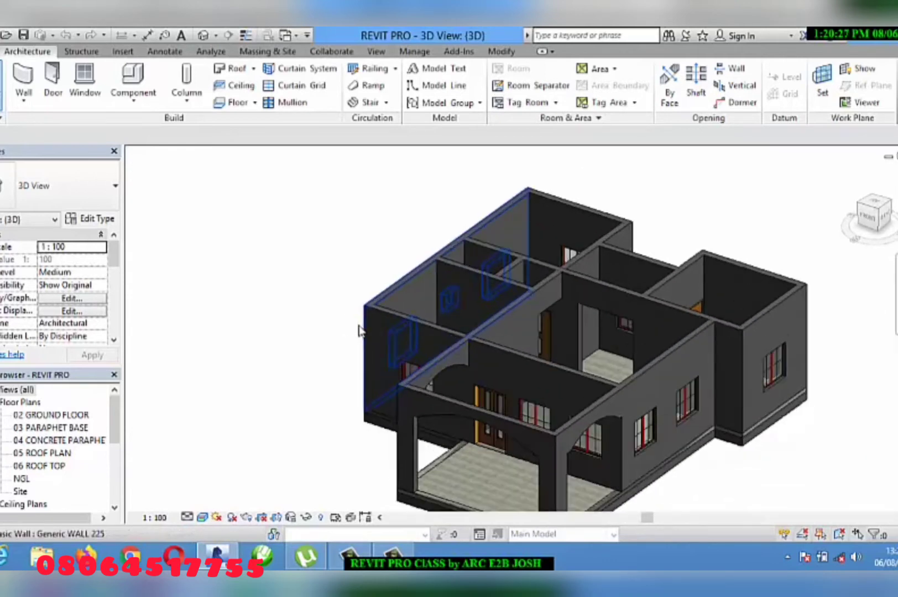
double_click(66, 434)
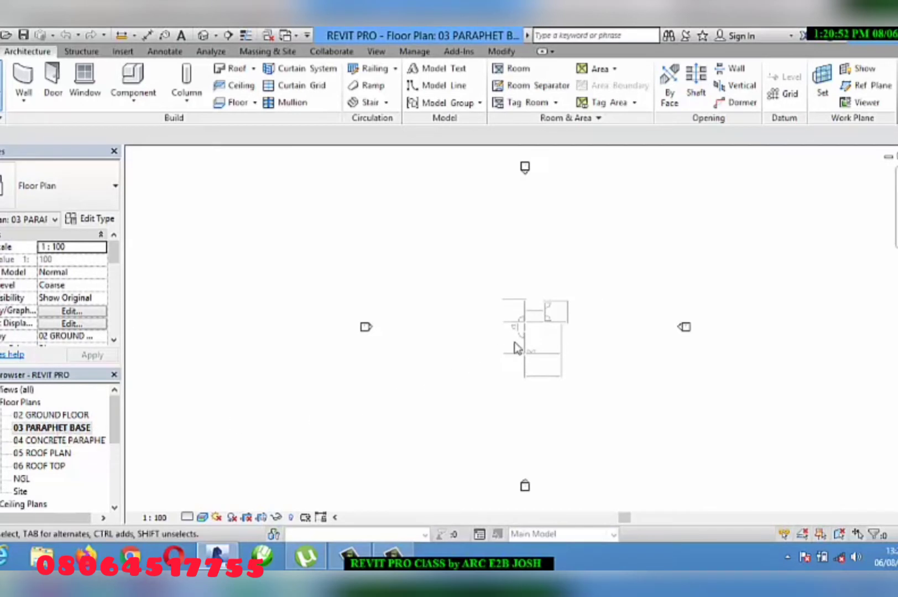
scroll(527, 320, up, 5)
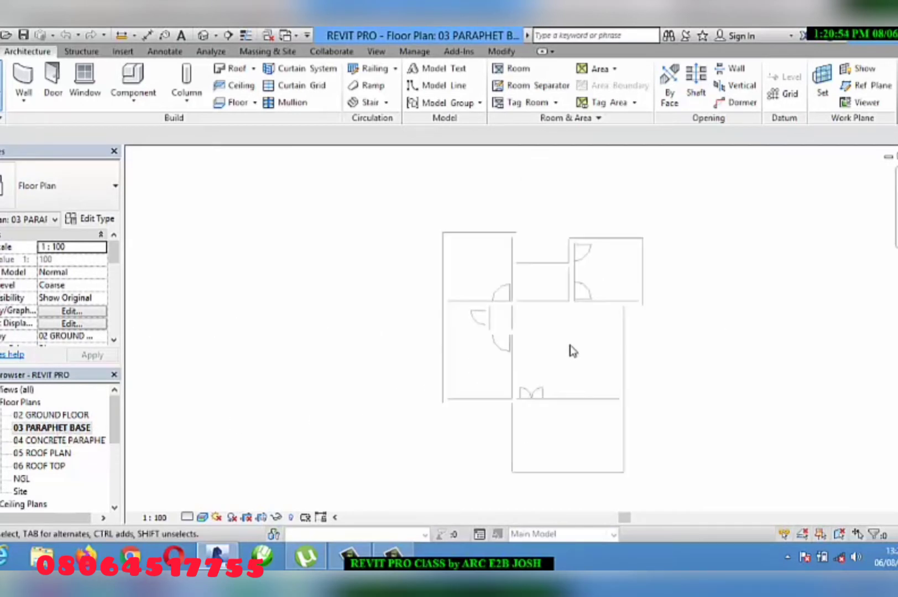
scroll(578, 341, up, 2)
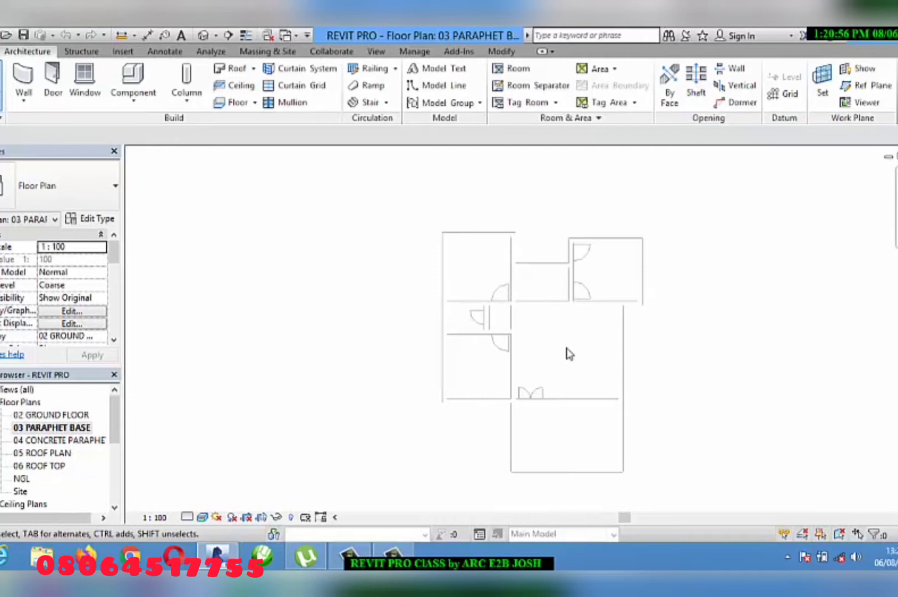
scroll(584, 357, down, 1)
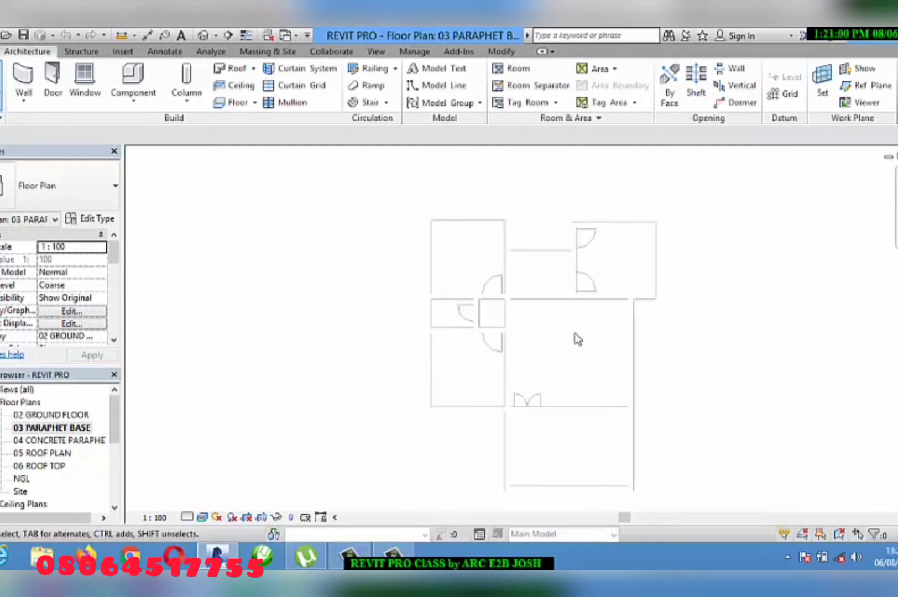
scroll(574, 334, down, 4)
scroll(593, 360, up, 3)
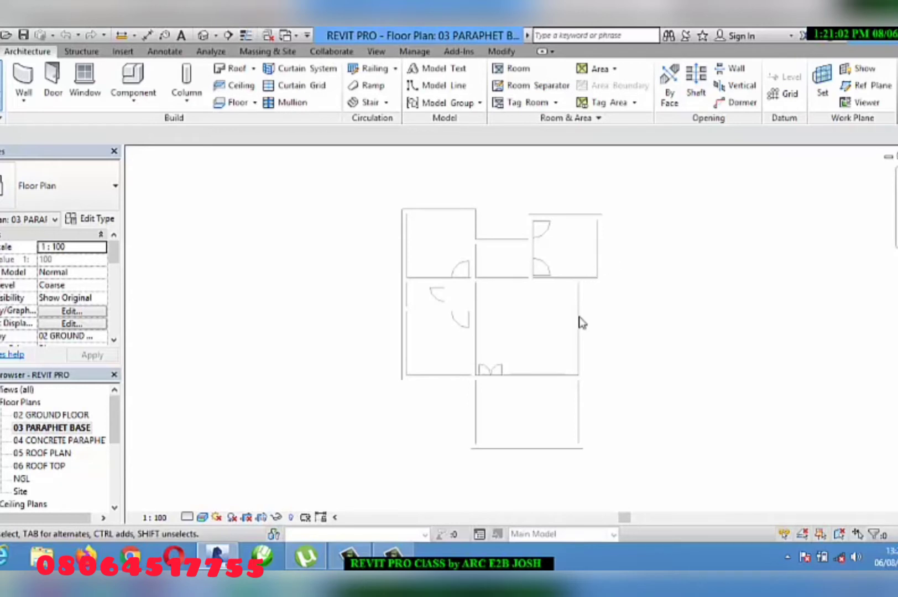
scroll(513, 349, up, 2)
scroll(554, 316, down, 1)
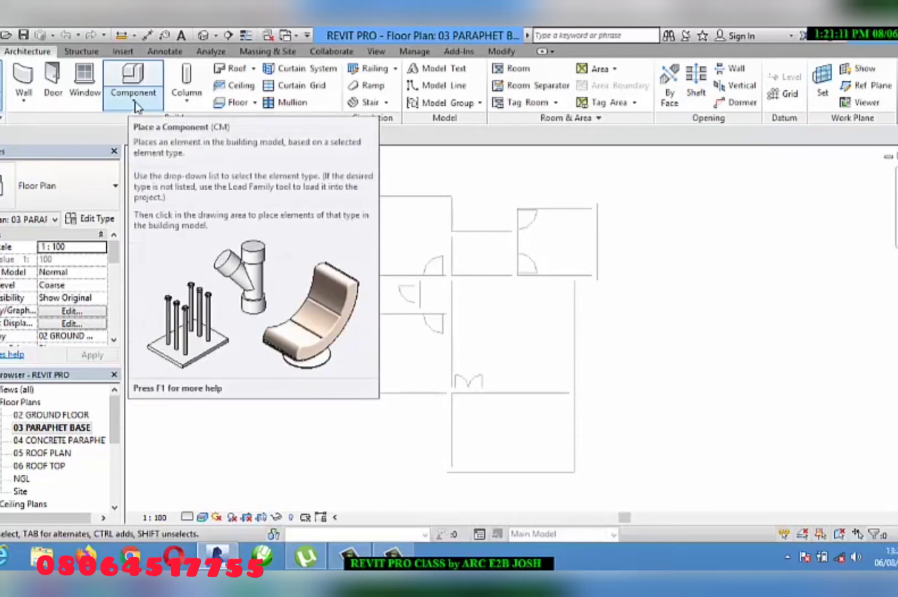
- Start a Model In-Place component in the Casework category, keeping the default name Casework 1
click(136, 105)
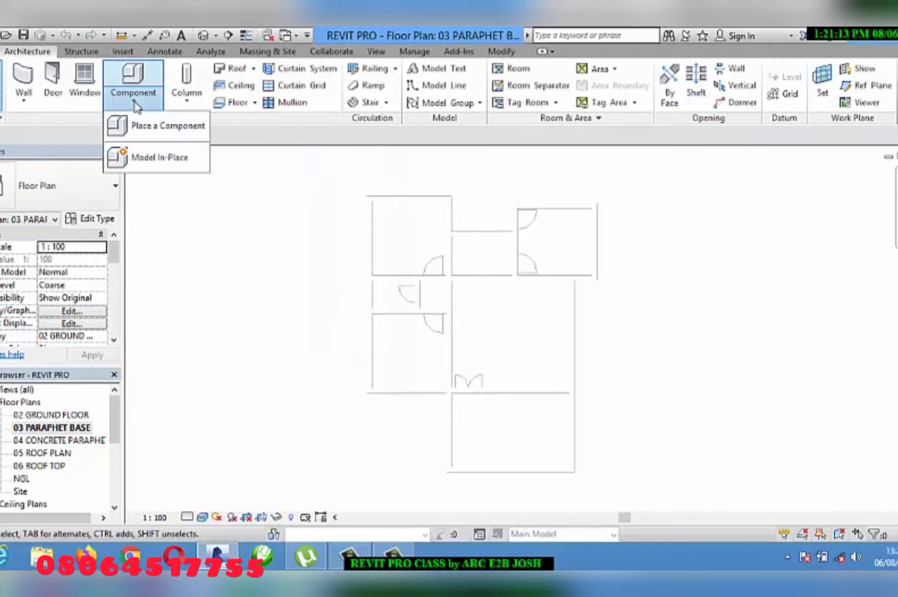
click(160, 160)
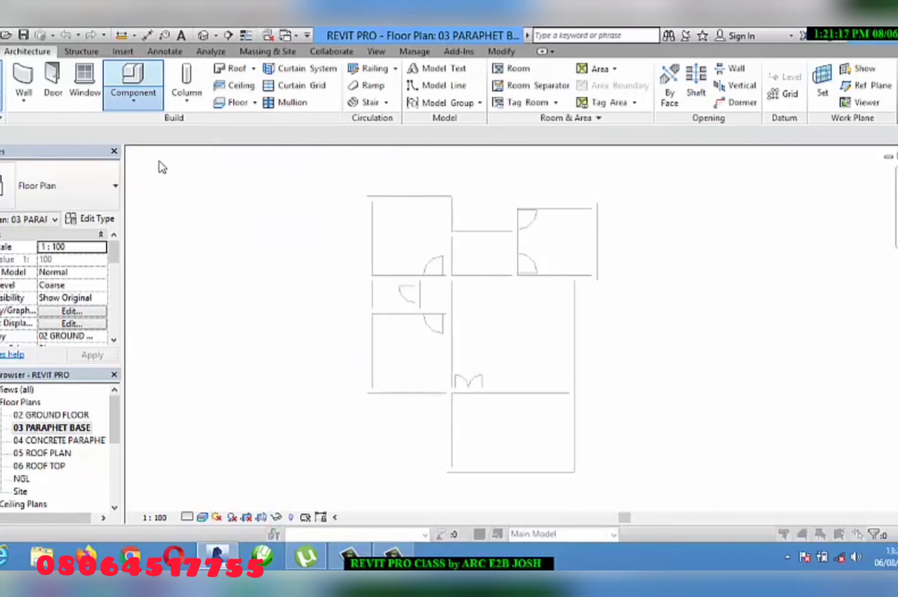
click(373, 177)
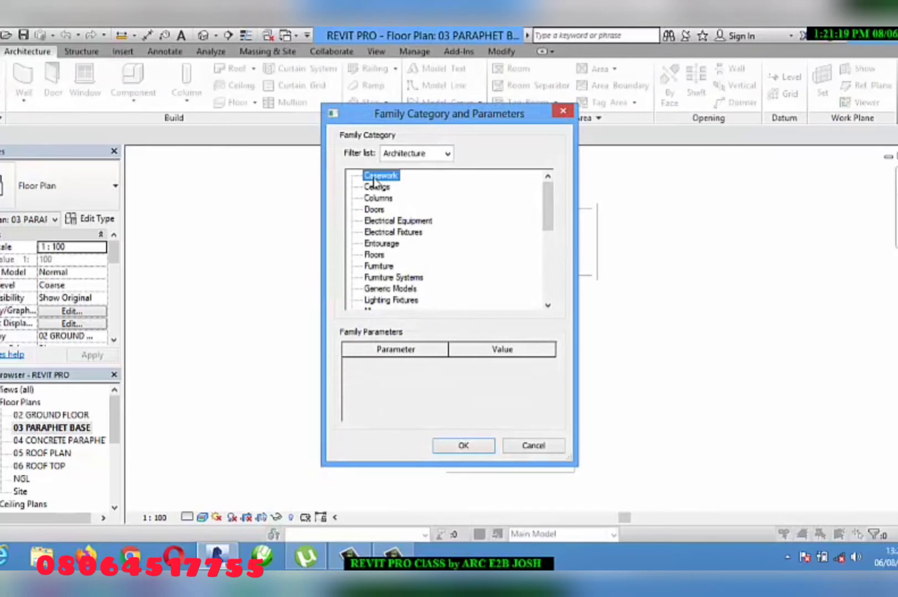
click(456, 446)
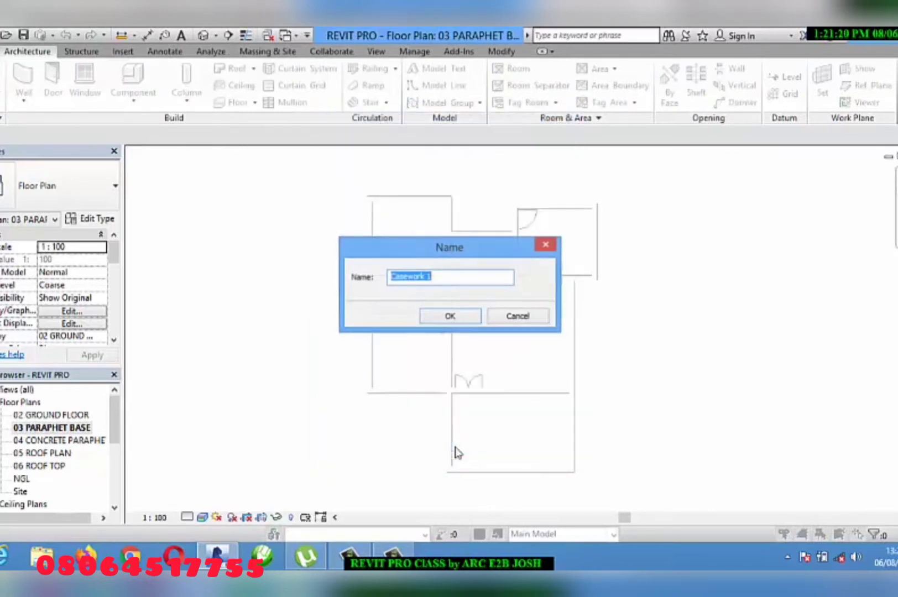
click(449, 317)
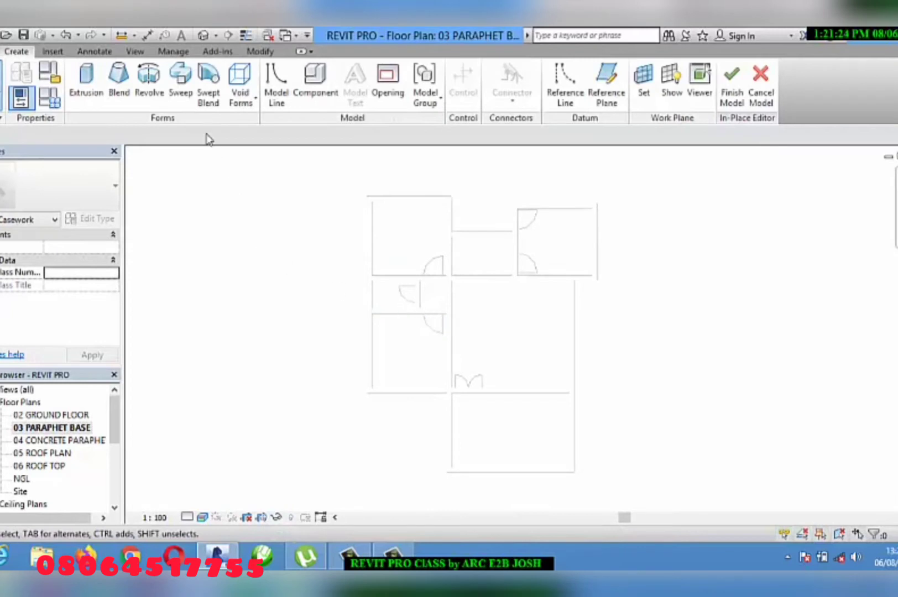
- Start a sweep path sketch and trace the front and left outer walls
click(181, 93)
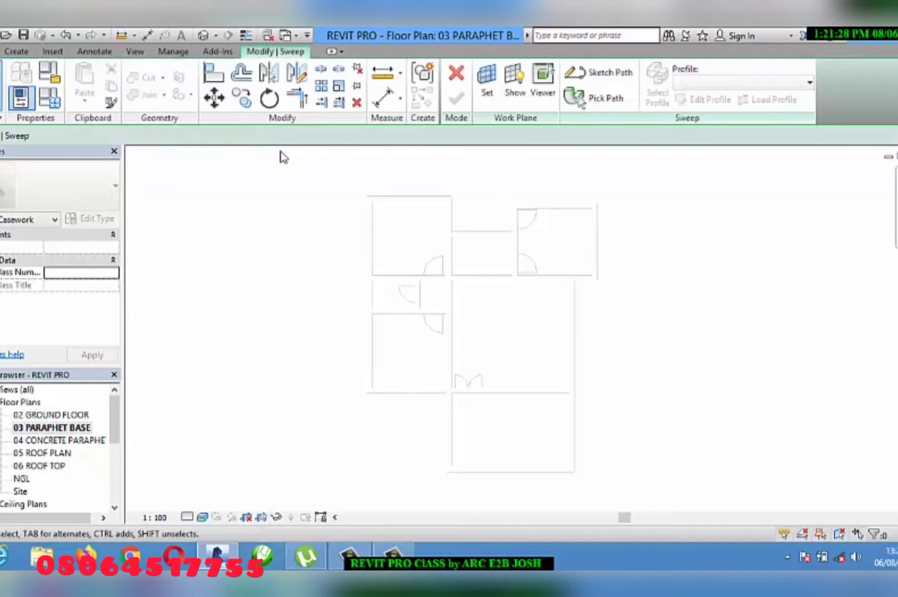
click(606, 80)
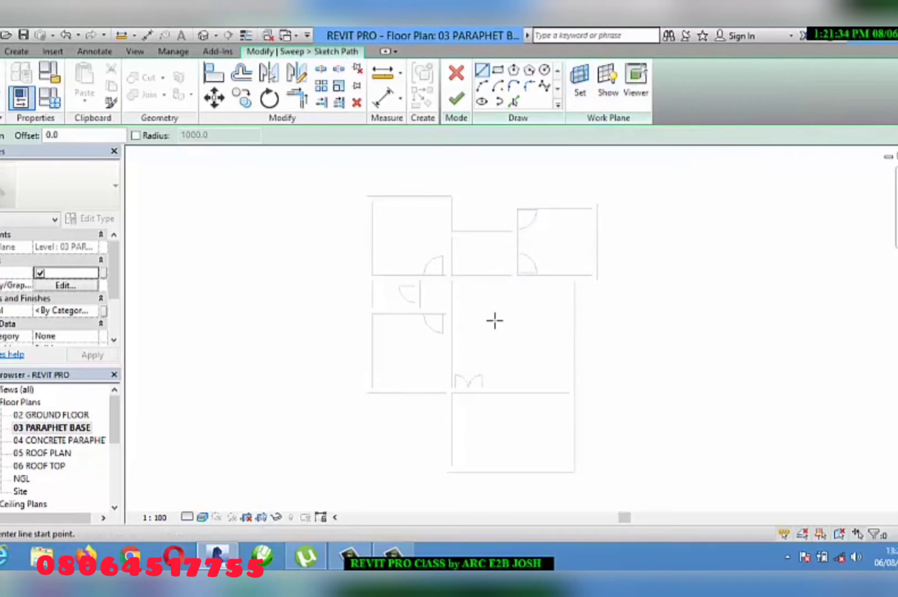
scroll(459, 479, up, 1)
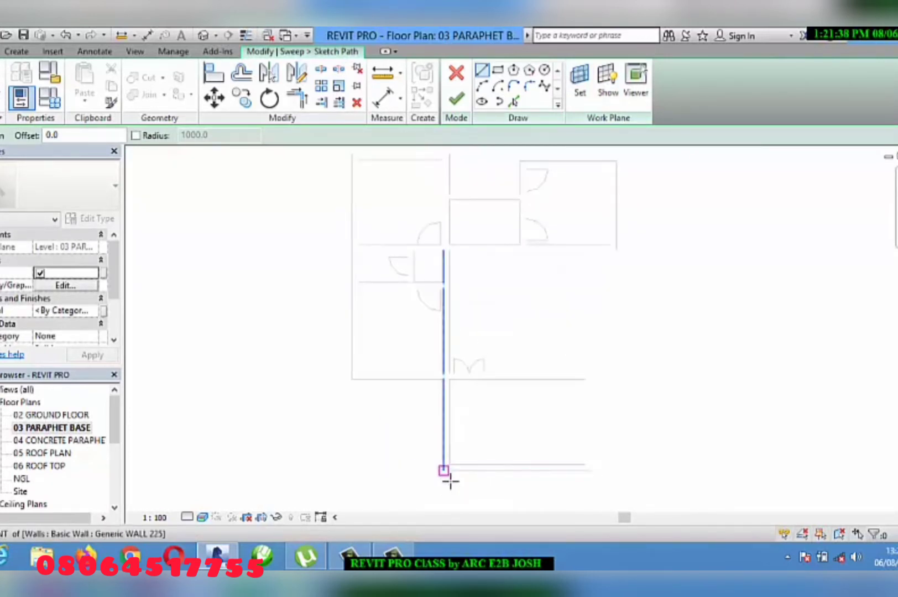
click(443, 470)
click(443, 379)
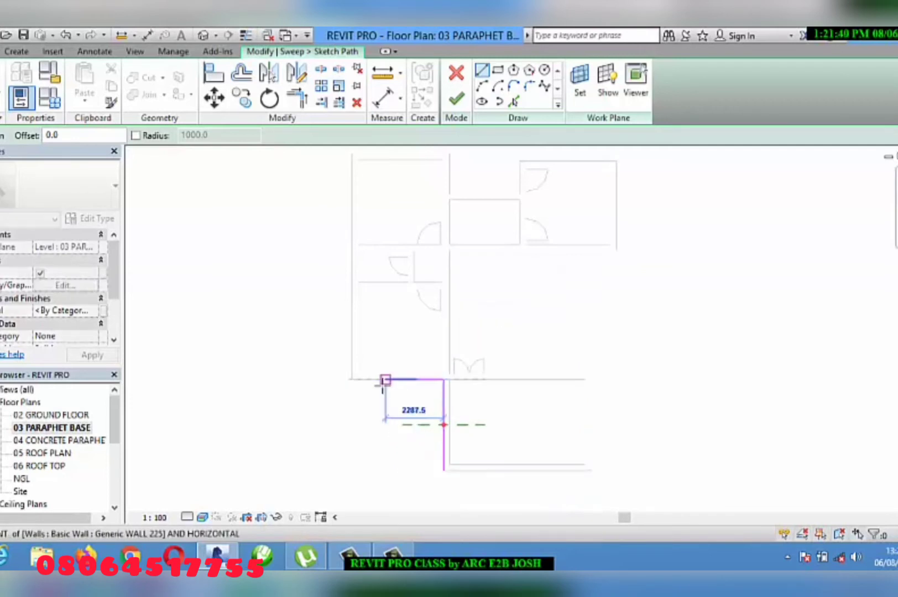
scroll(373, 381, up, 3)
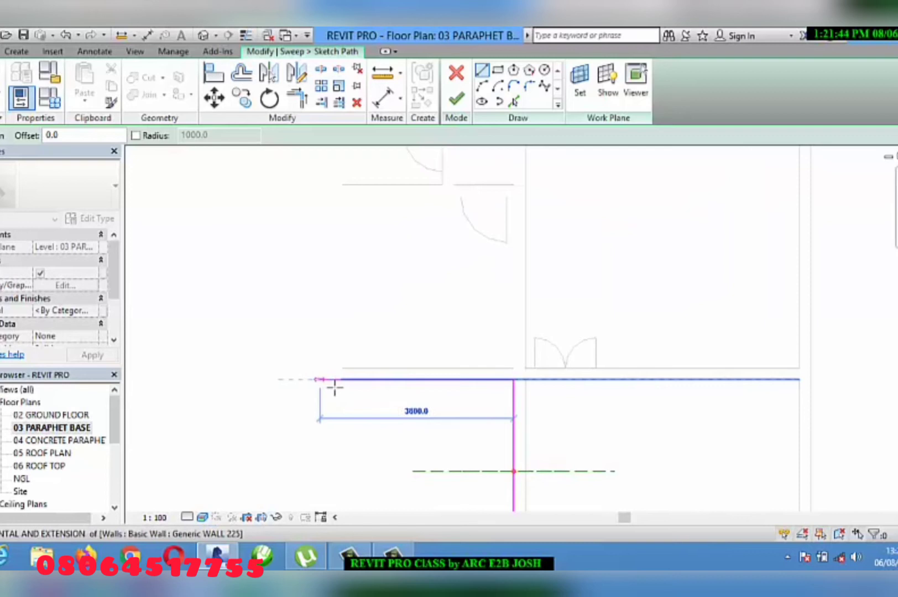
click(336, 386)
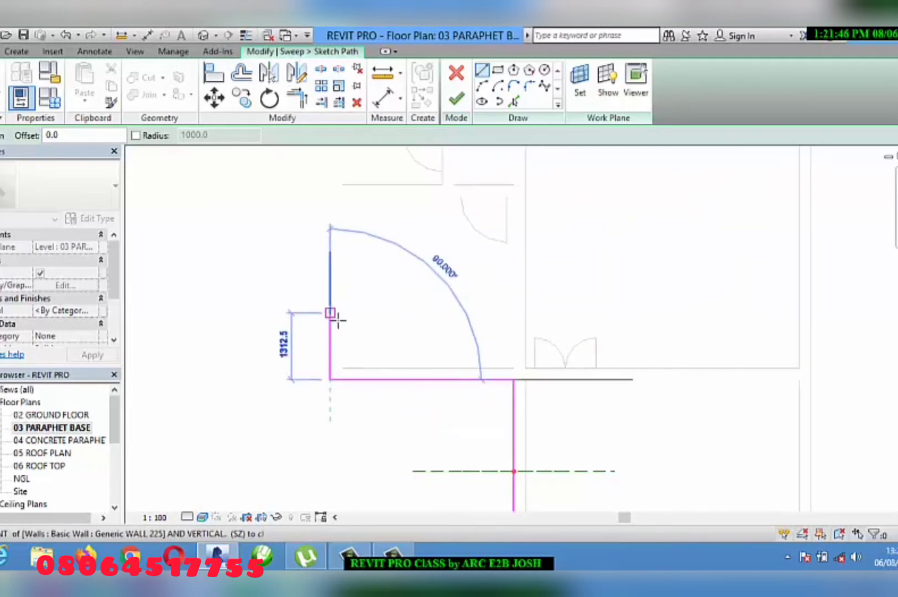
scroll(337, 383, down, 2)
scroll(336, 381, down, 3)
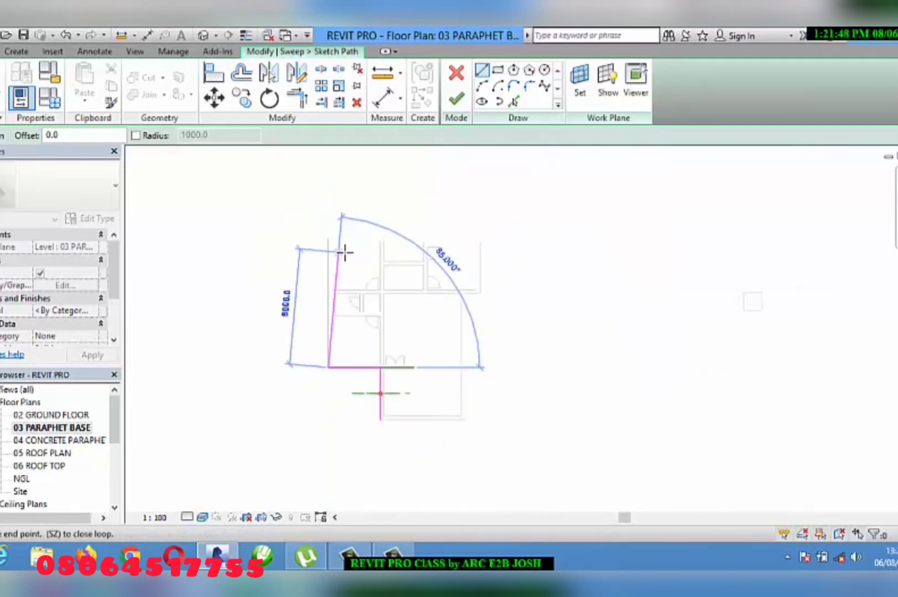
scroll(334, 254, up, 3)
click(327, 242)
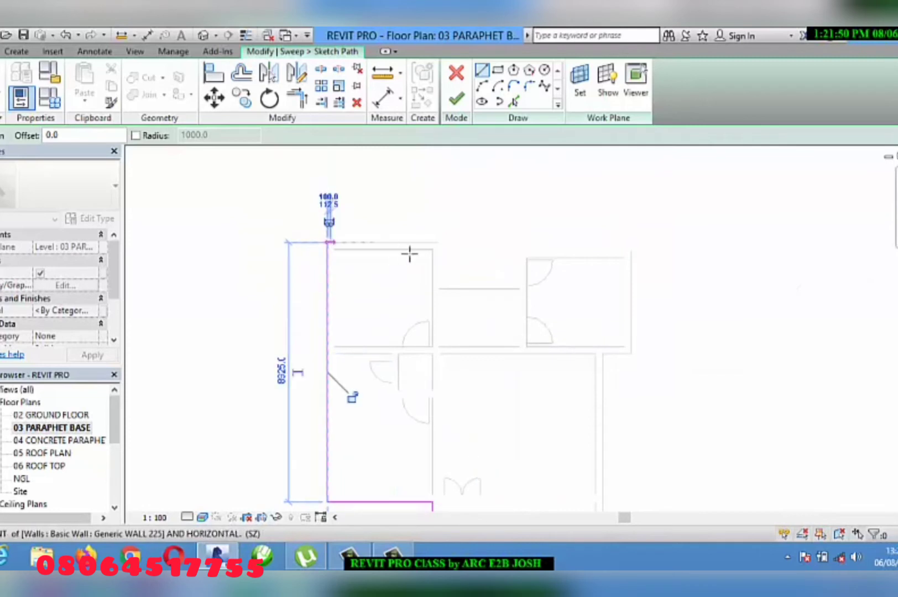
- Trace the top edge, the recess and the right side, closing the loop with the 8700 segment
click(446, 243)
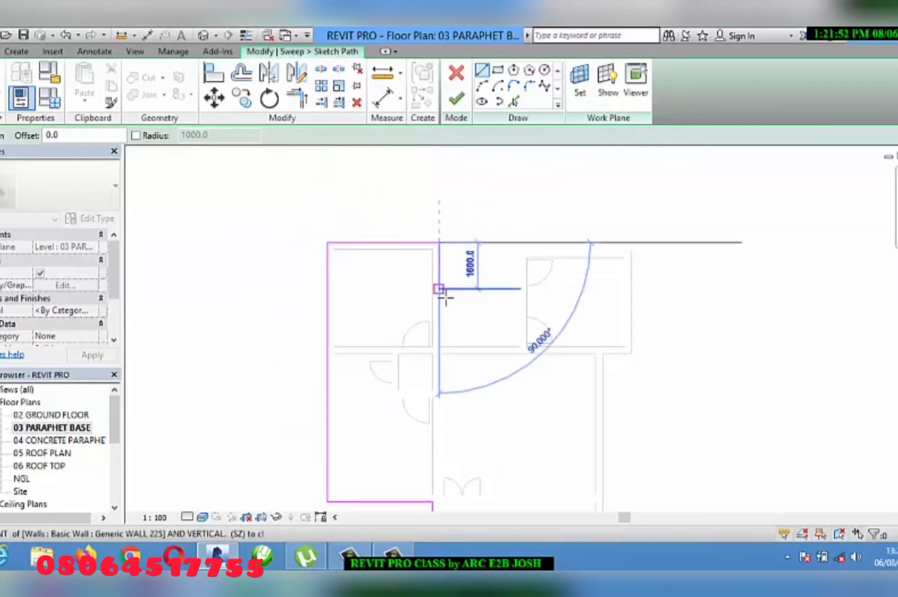
click(448, 297)
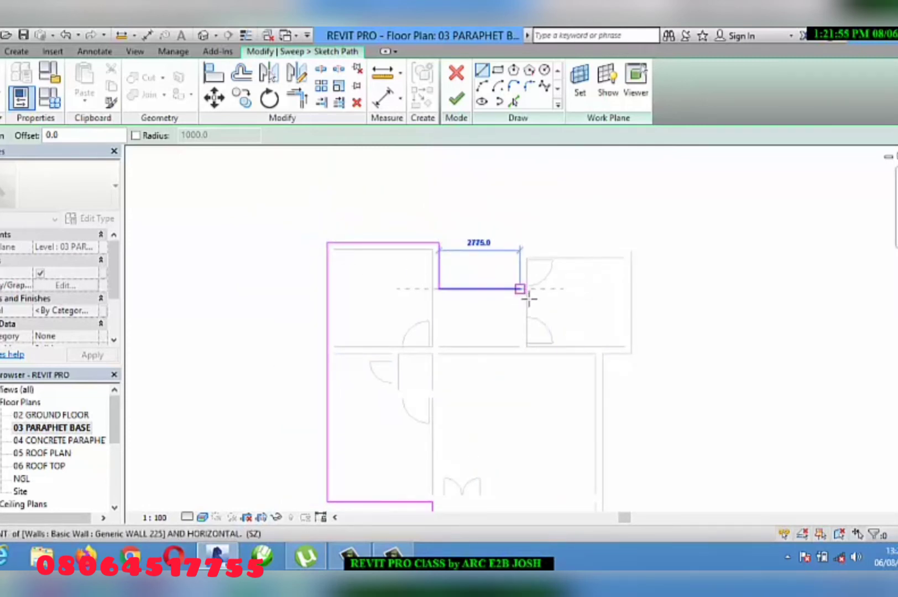
click(524, 290)
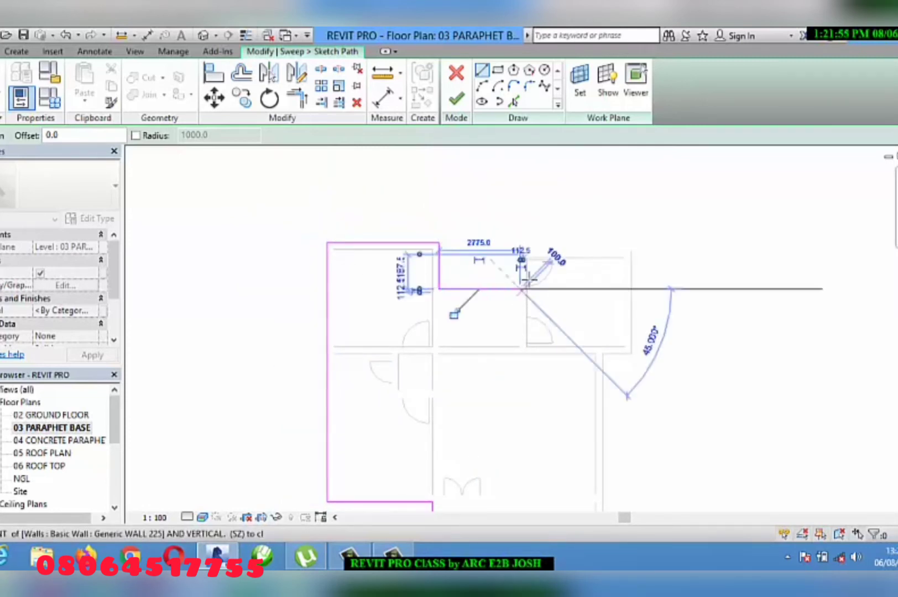
click(521, 251)
click(641, 260)
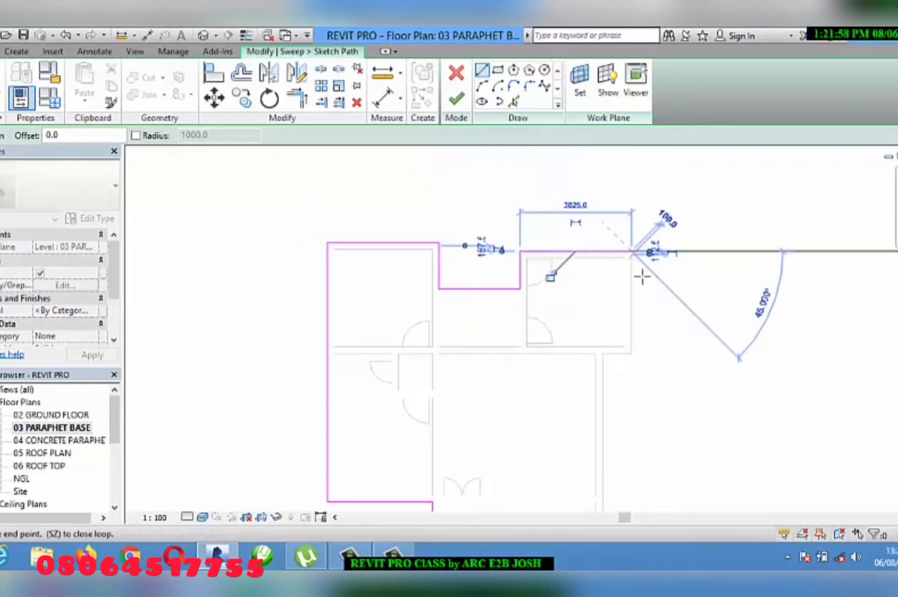
click(630, 354)
click(601, 354)
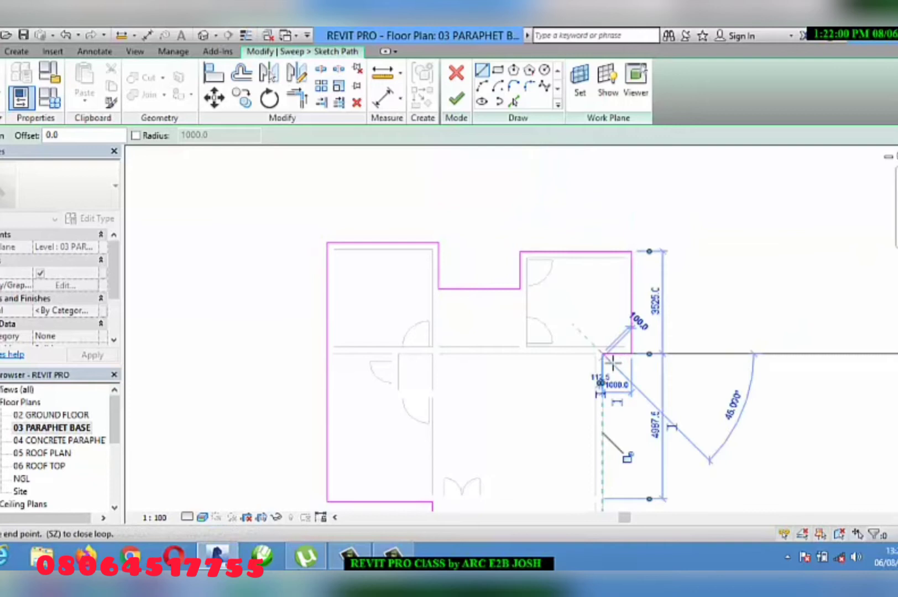
scroll(607, 376, down, 3)
scroll(579, 414, up, 5)
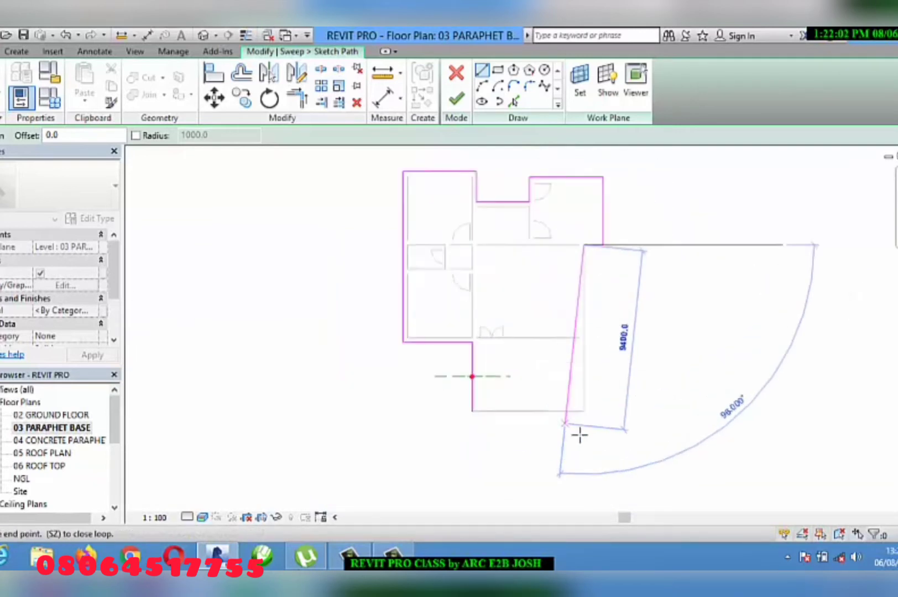
click(590, 403)
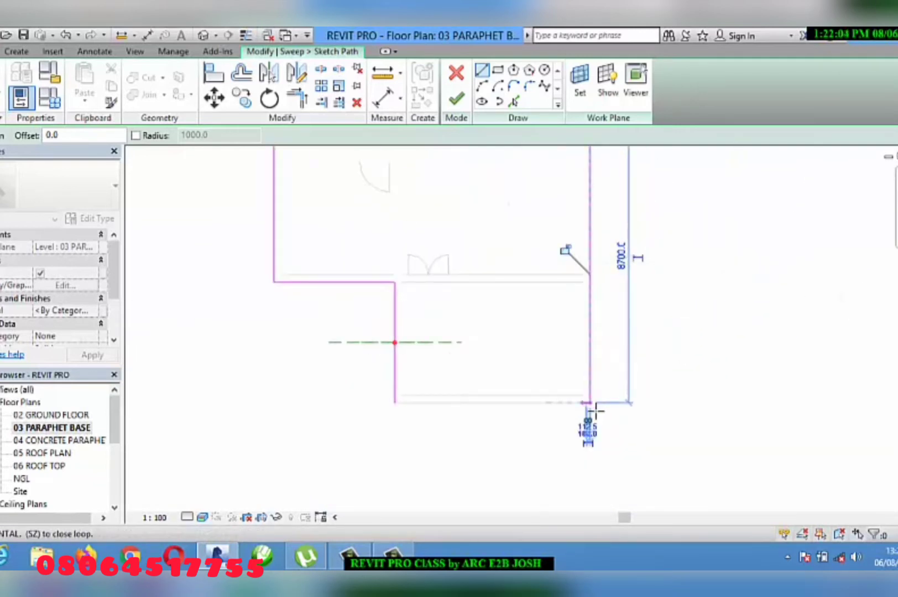
click(394, 403)
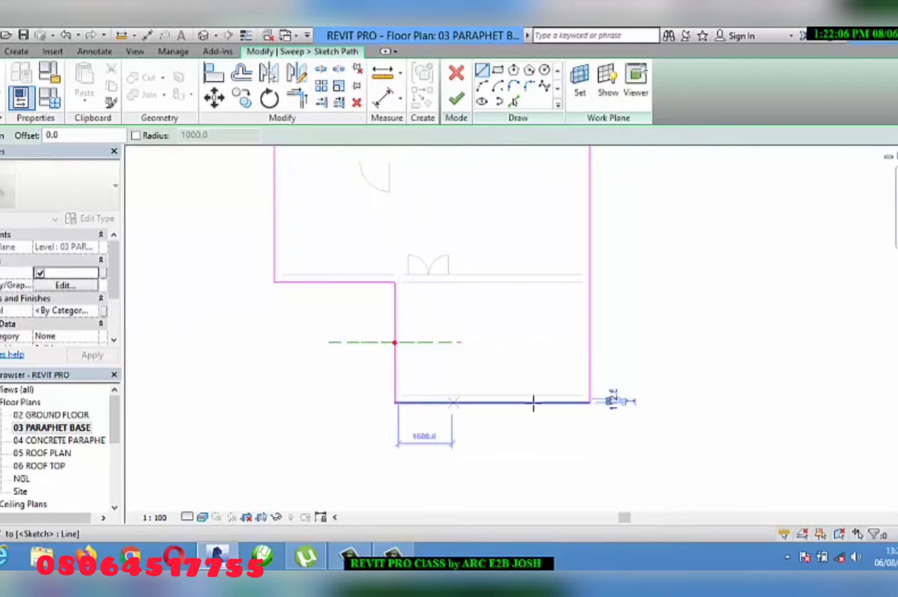
- Split the recessed top edge to leave a gap, then finish the path sketch
scroll(539, 398, down, 4)
click(571, 218)
scroll(580, 271, up, 3)
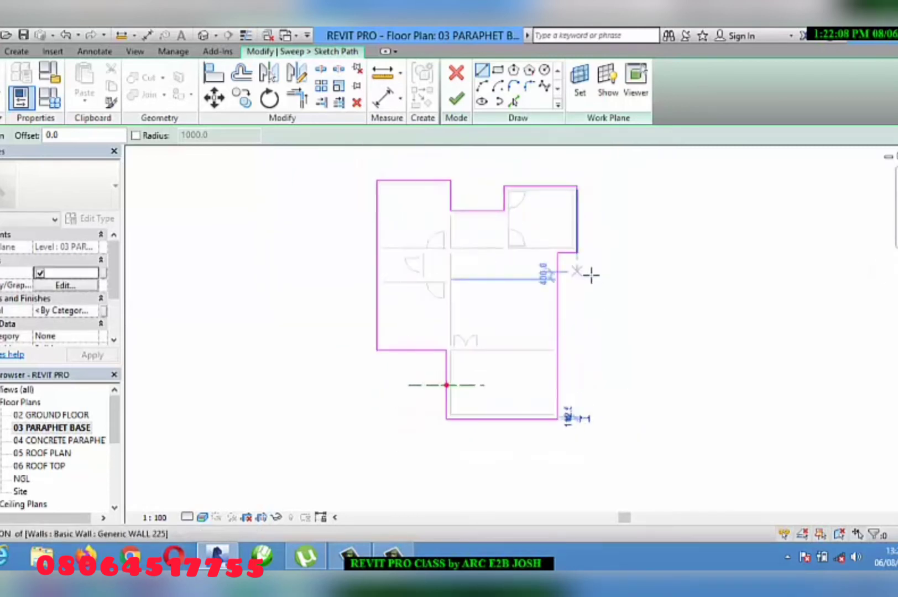
key(Escape)
key(Escape)
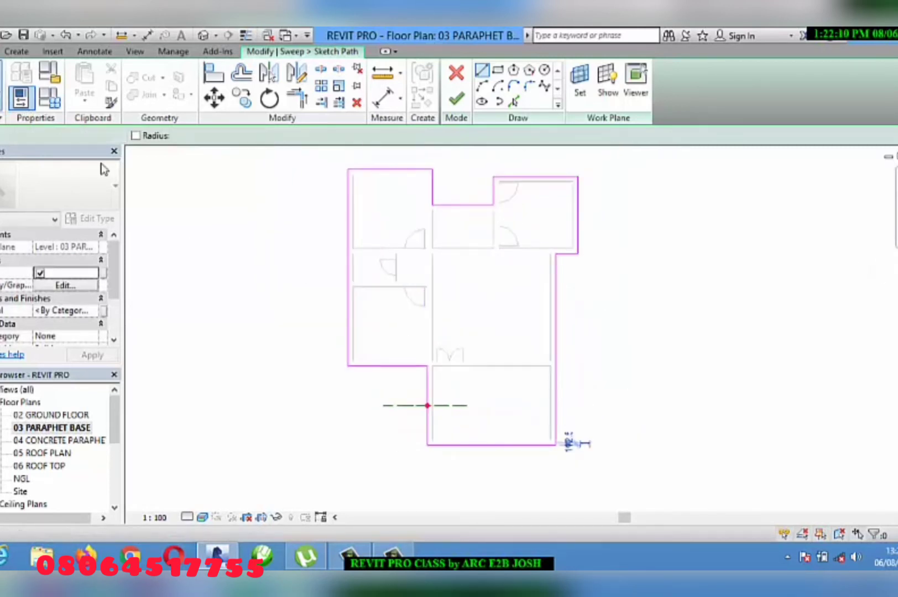
scroll(445, 230, up, 3)
scroll(447, 231, up, 2)
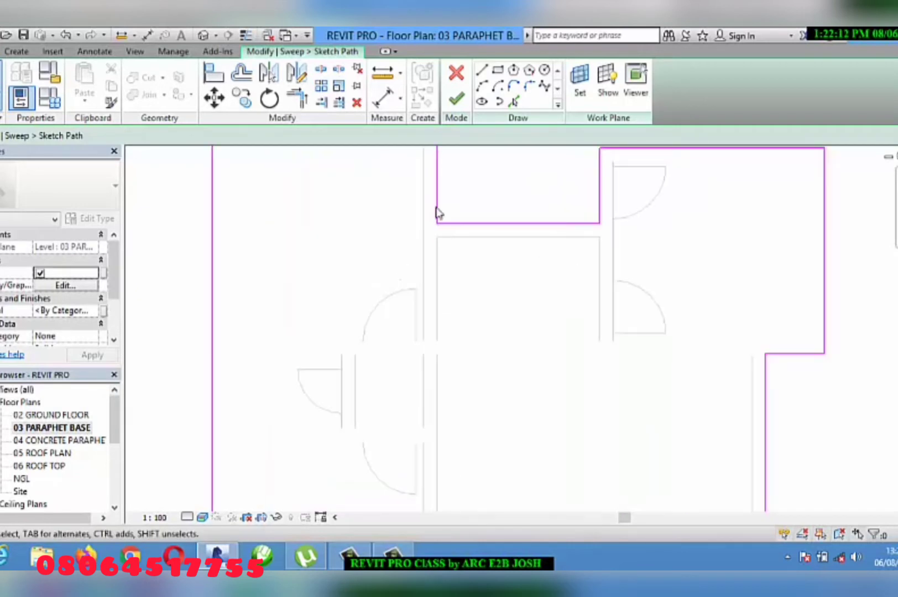
scroll(442, 218, down, 1)
scroll(559, 226, up, 1)
click(535, 235)
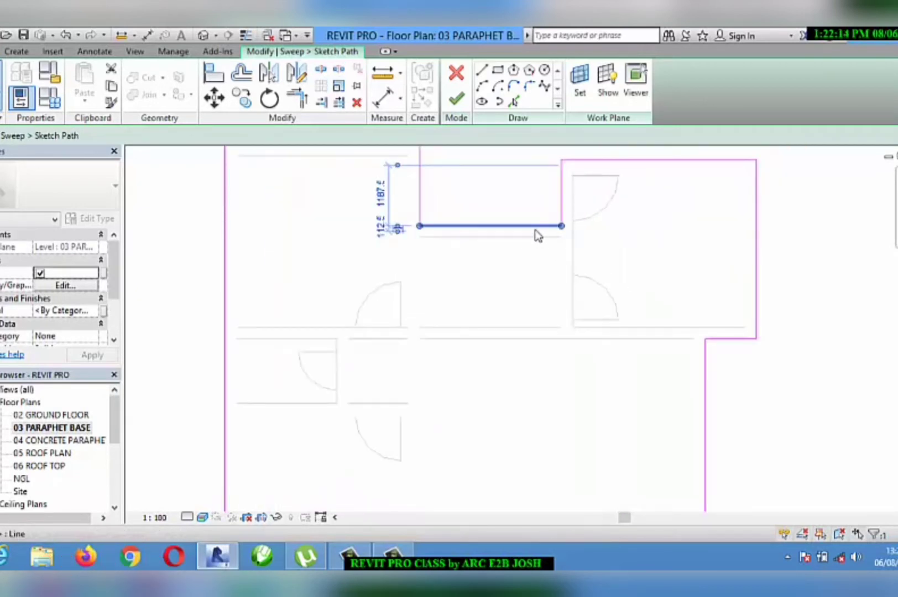
click(550, 236)
key(Escape)
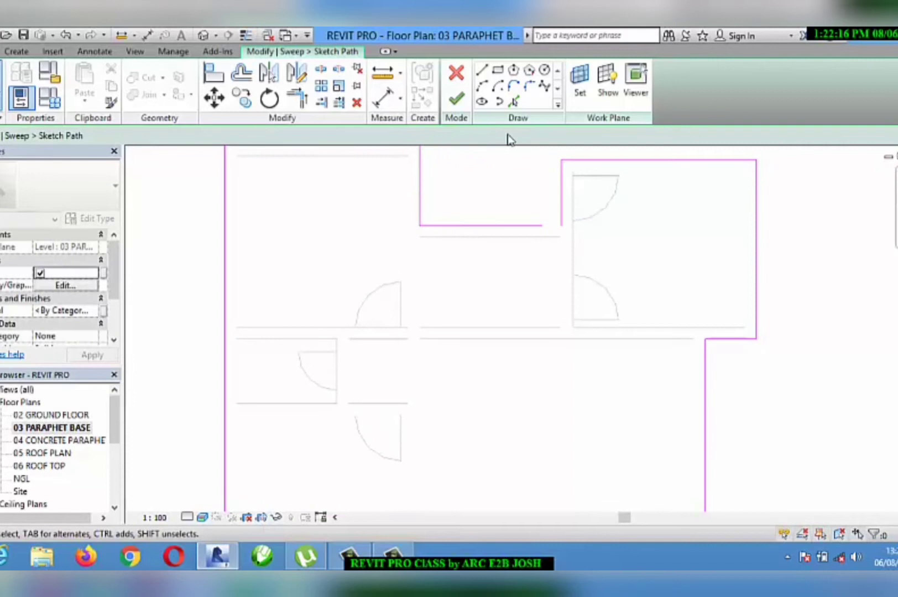
click(457, 100)
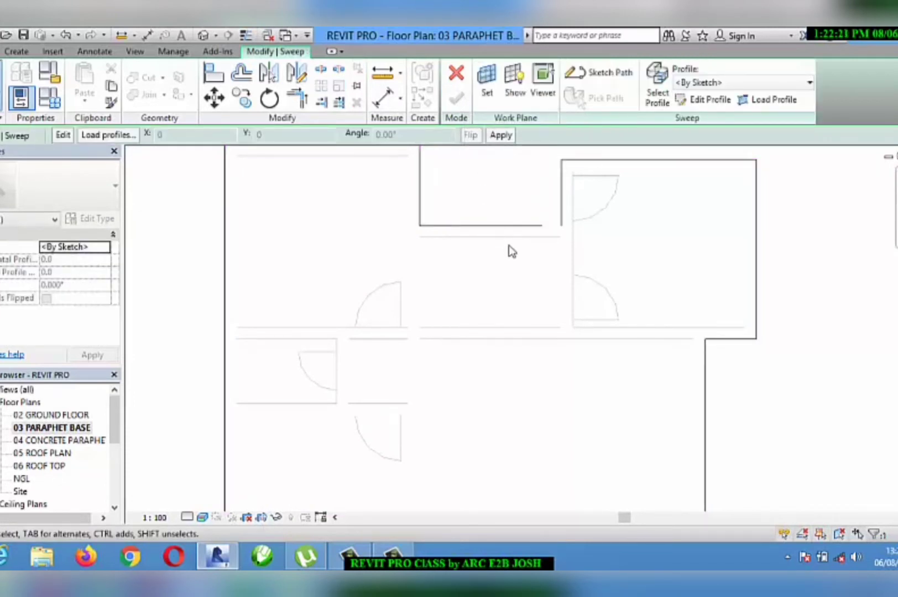
- Reopen the sweep path, shorten the right vertical line, and dismiss the multiple-loop error
scroll(511, 252, down, 3)
scroll(517, 252, up, 2)
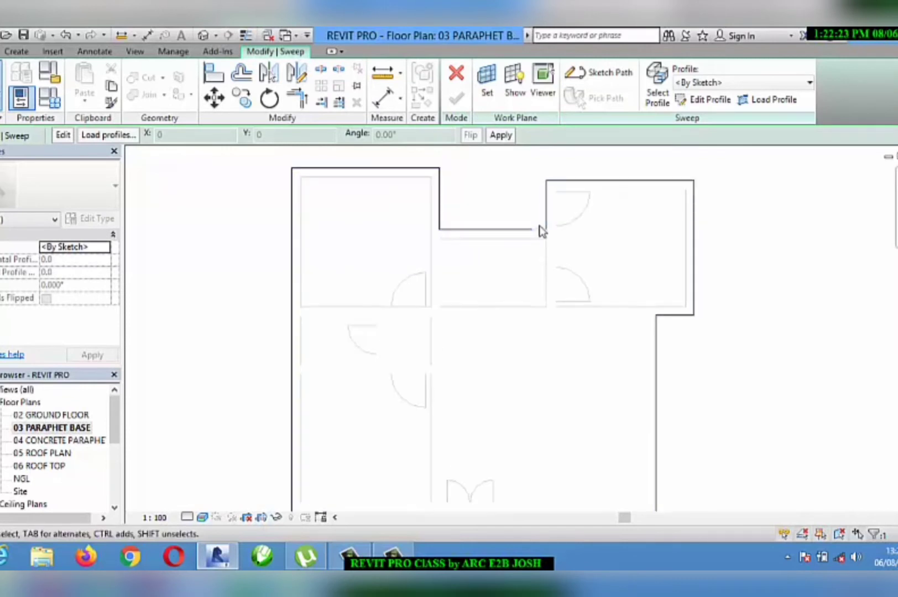
click(591, 182)
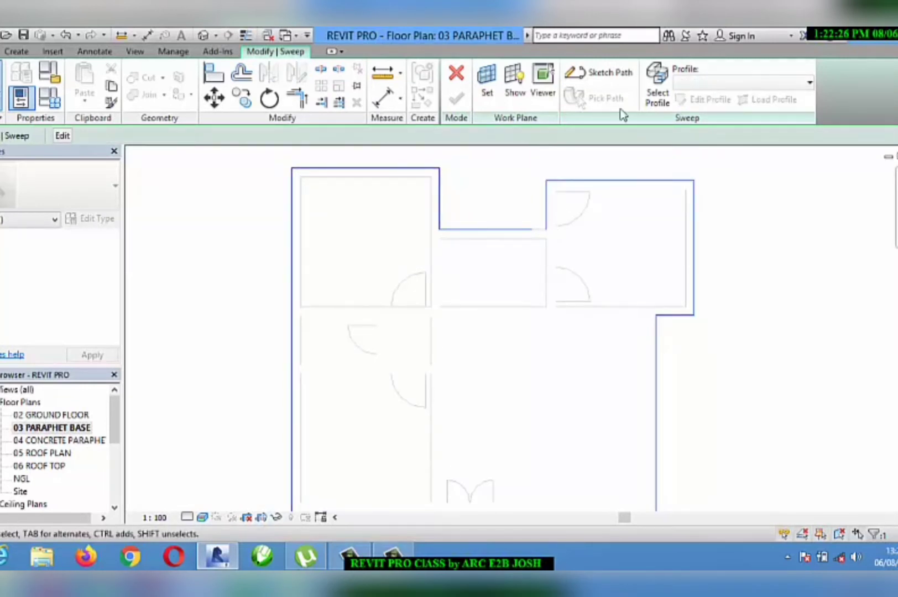
click(606, 74)
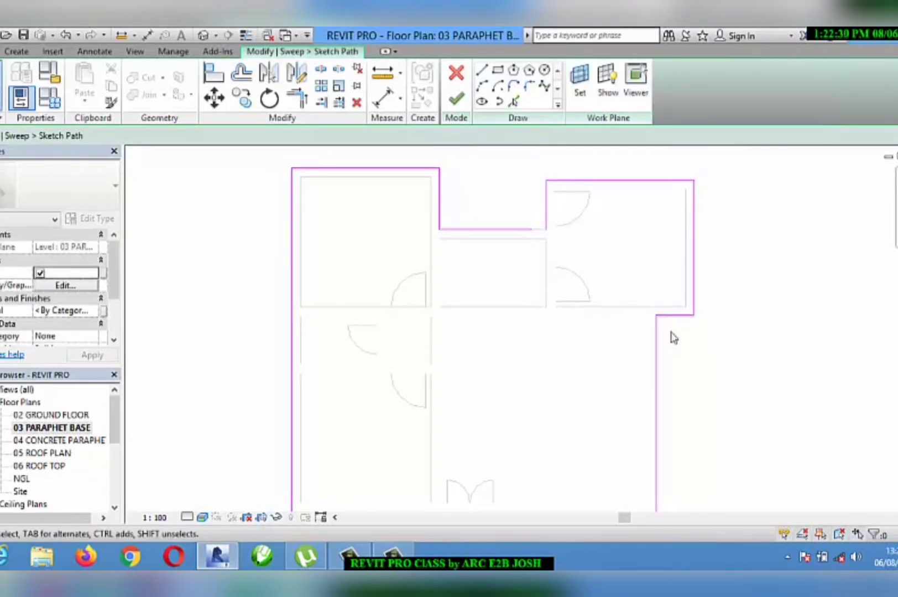
click(657, 318)
drag(656, 315, 656, 339)
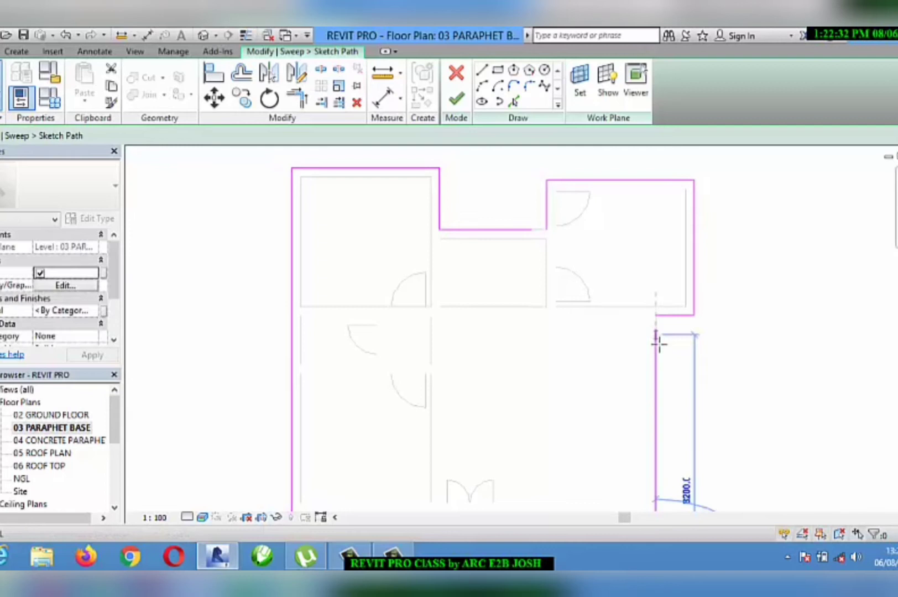
click(595, 374)
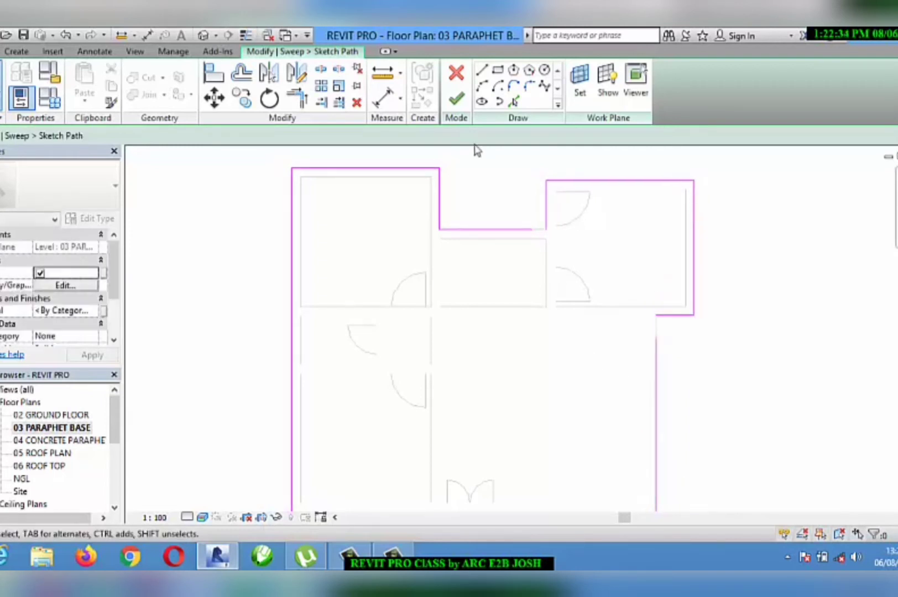
click(456, 99)
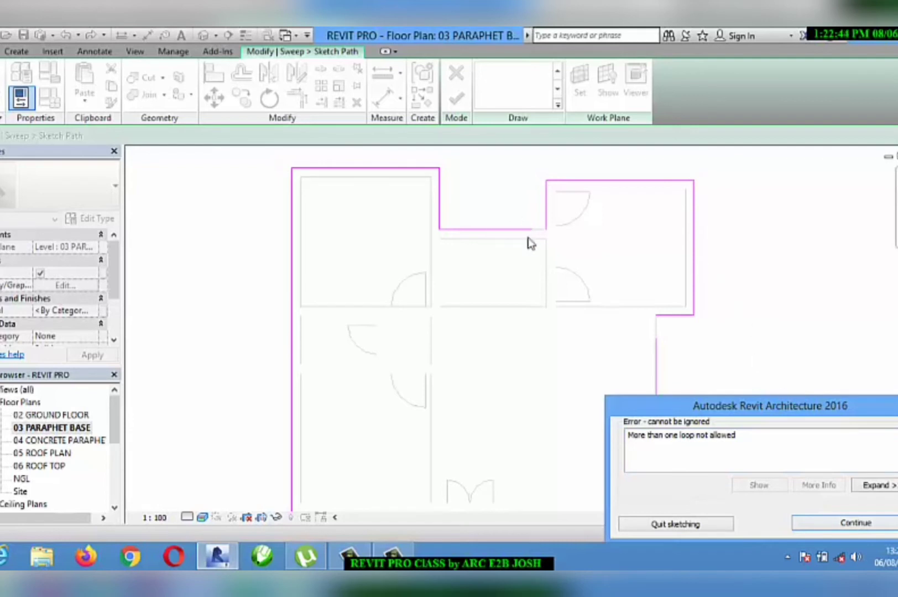
click(843, 525)
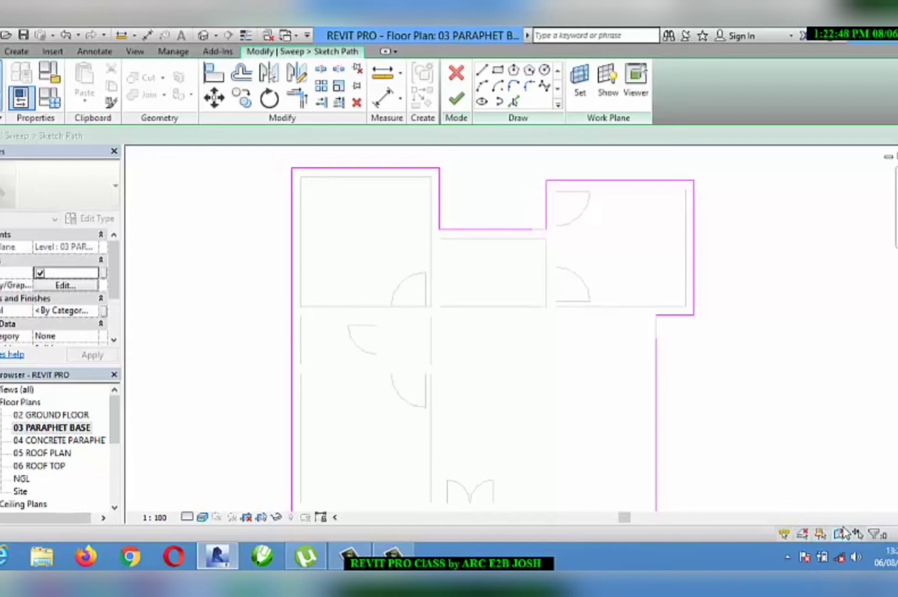
- Join the upper horizontal line and the right vertical line with Trim/Extend to Corner
click(656, 362)
click(665, 330)
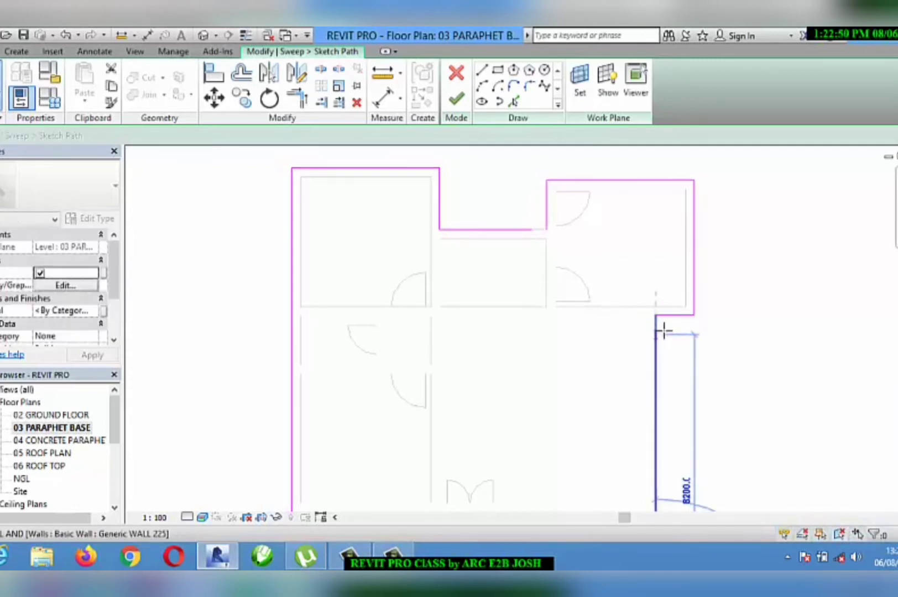
click(657, 318)
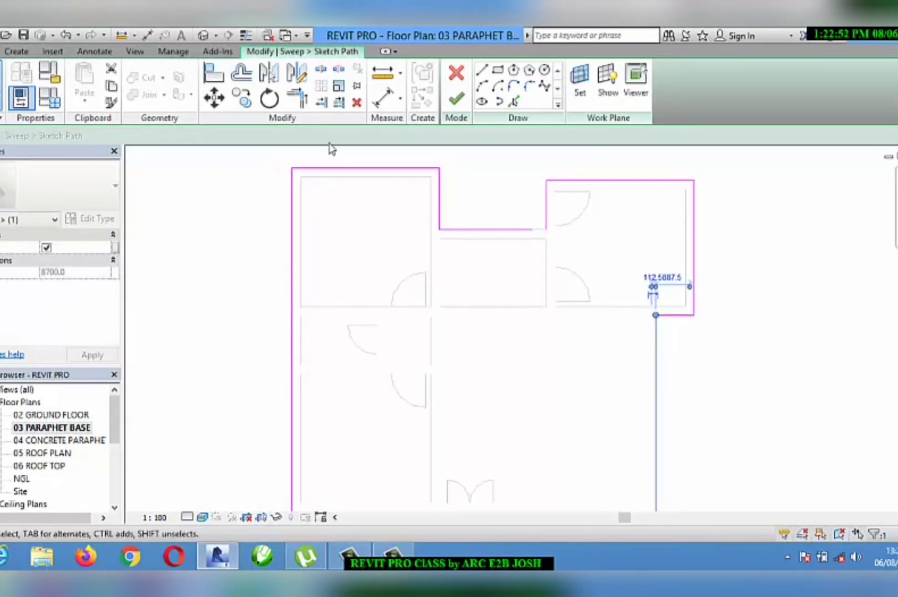
click(297, 100)
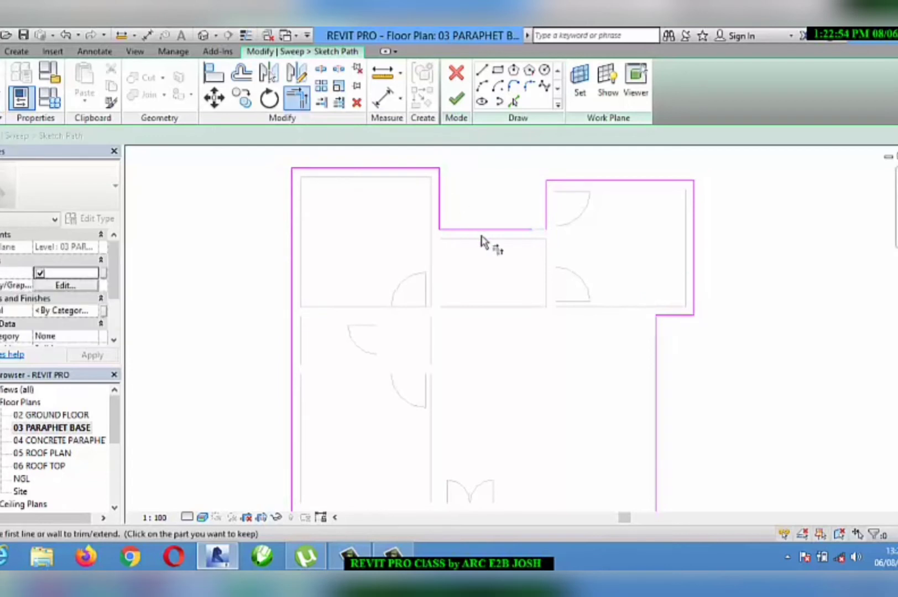
click(495, 238)
click(546, 216)
click(8, 99)
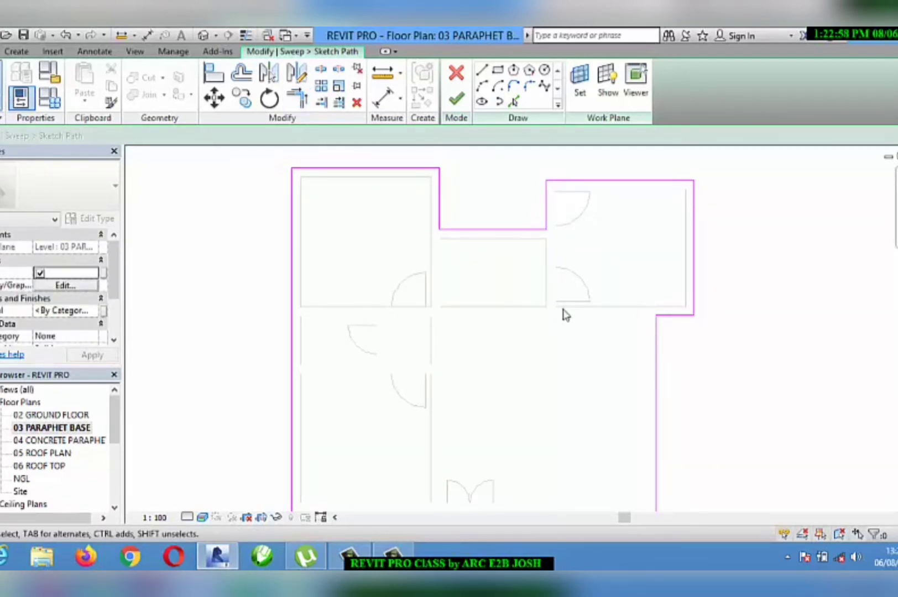
- Finish the sweep path, then select the sweep's profile and choose Edit Profile
click(456, 98)
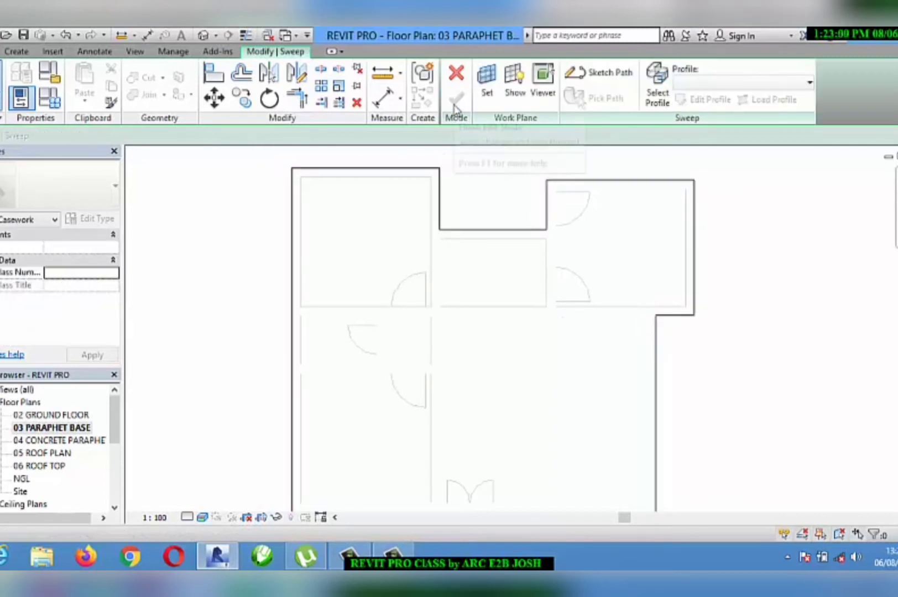
scroll(535, 290, down, 5)
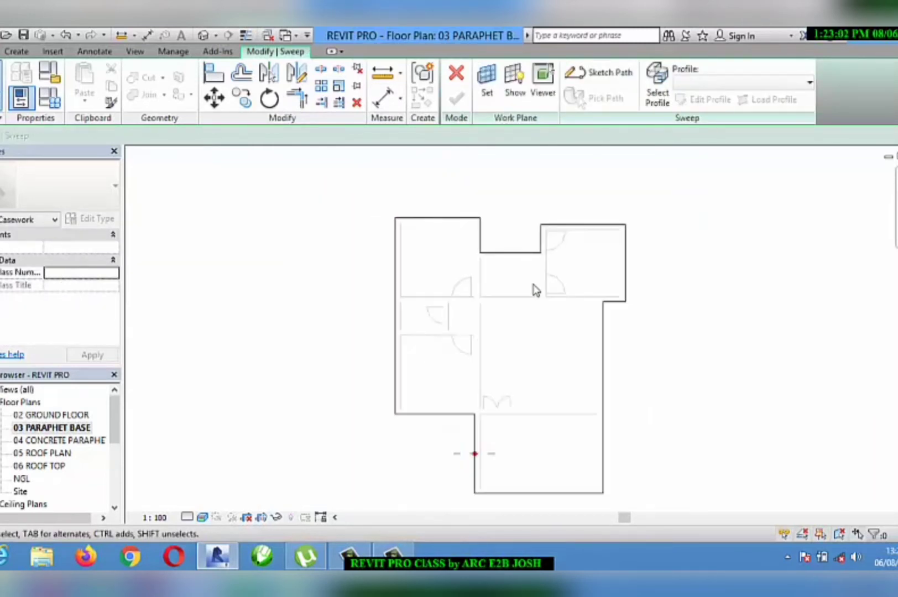
scroll(555, 318, up, 3)
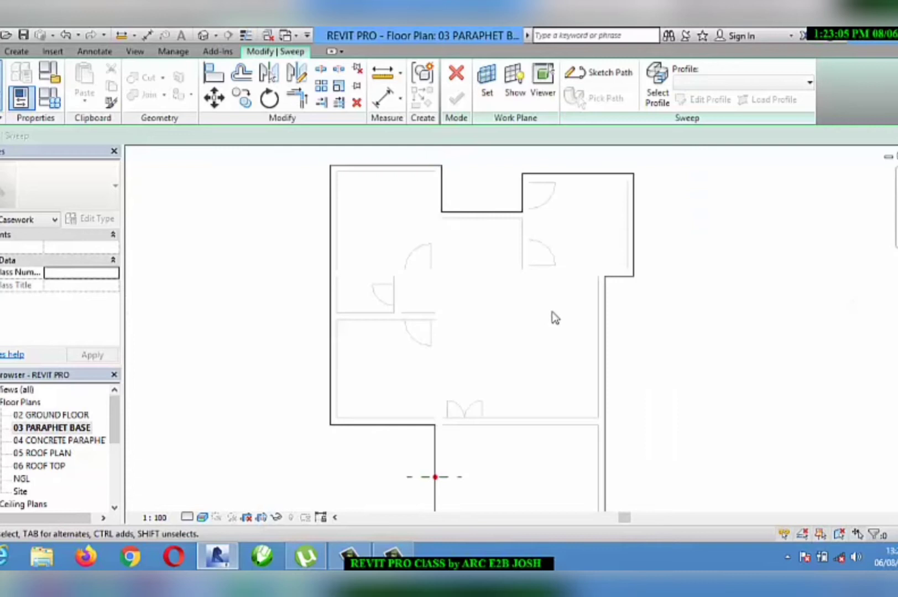
scroll(542, 309, down, 3)
scroll(508, 402, up, 1)
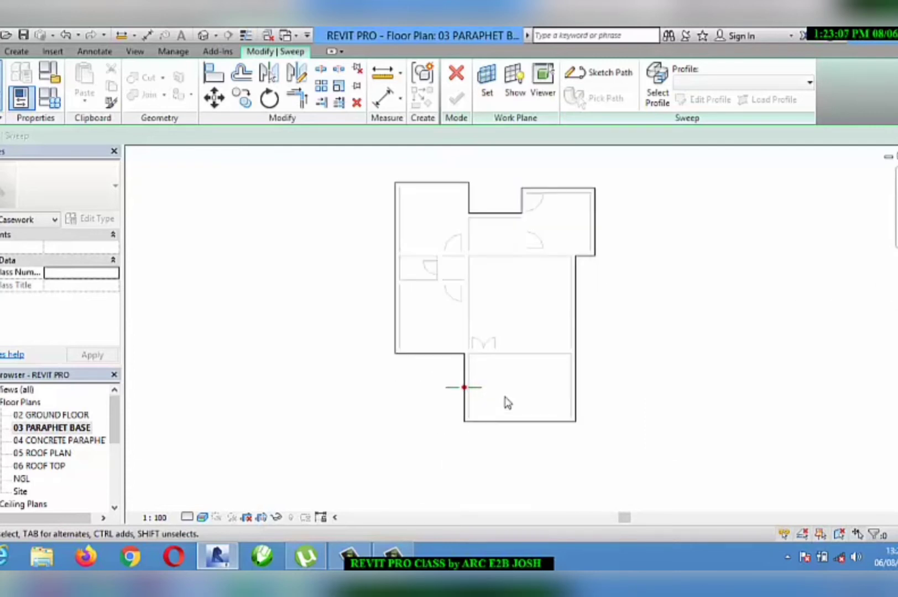
click(467, 394)
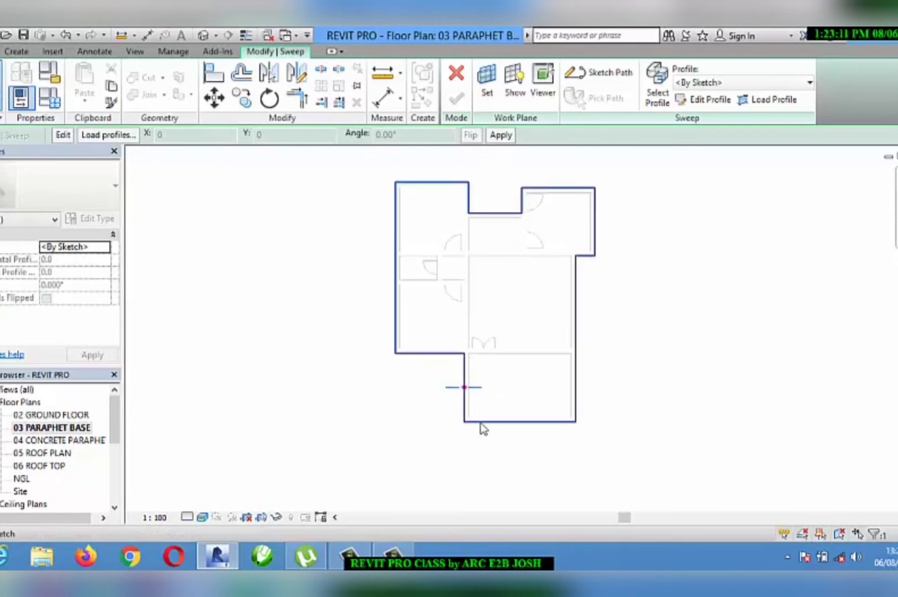
click(693, 101)
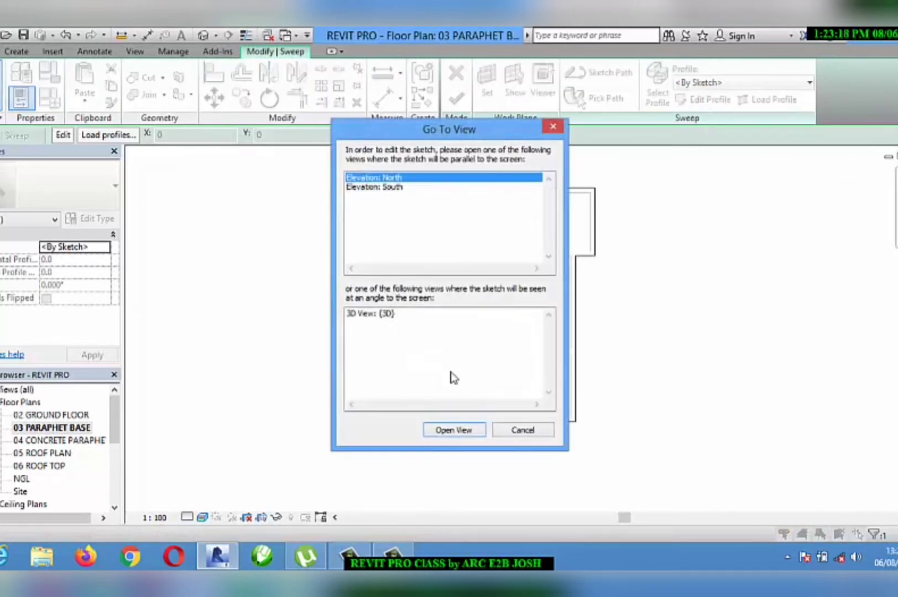
- In the North elevation, draw the profile's upright edge, 700 mm top edge and stepped outer edge
click(452, 430)
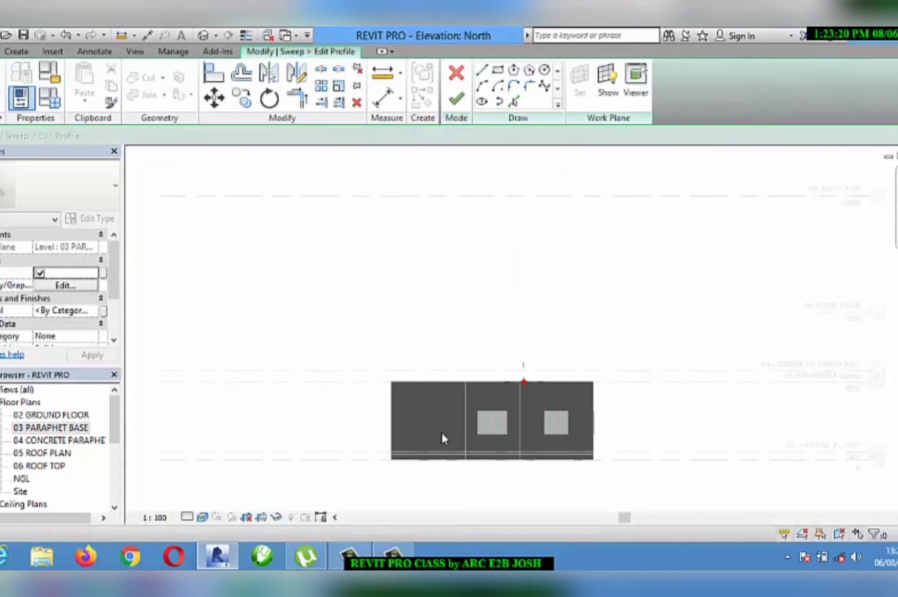
scroll(514, 406, up, 5)
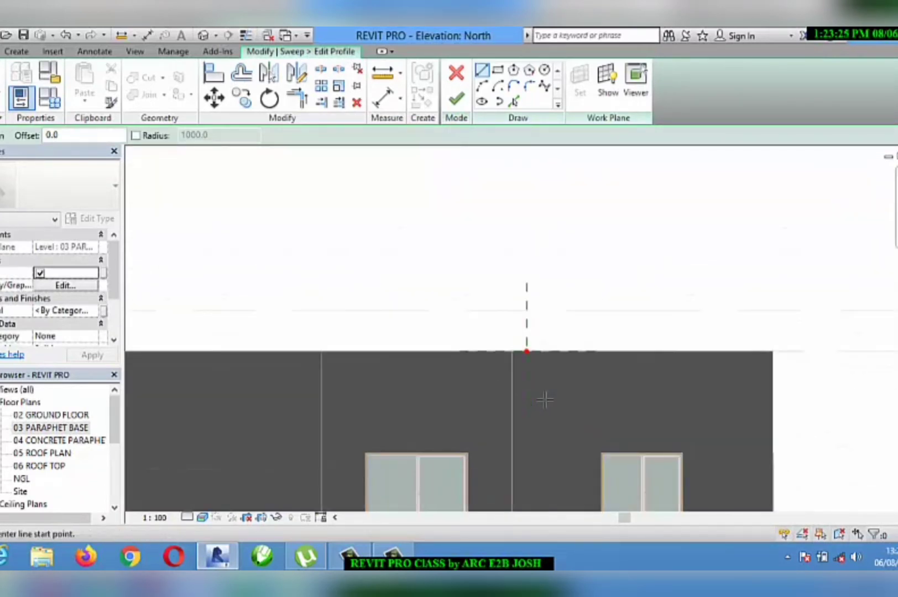
scroll(545, 399, up, 2)
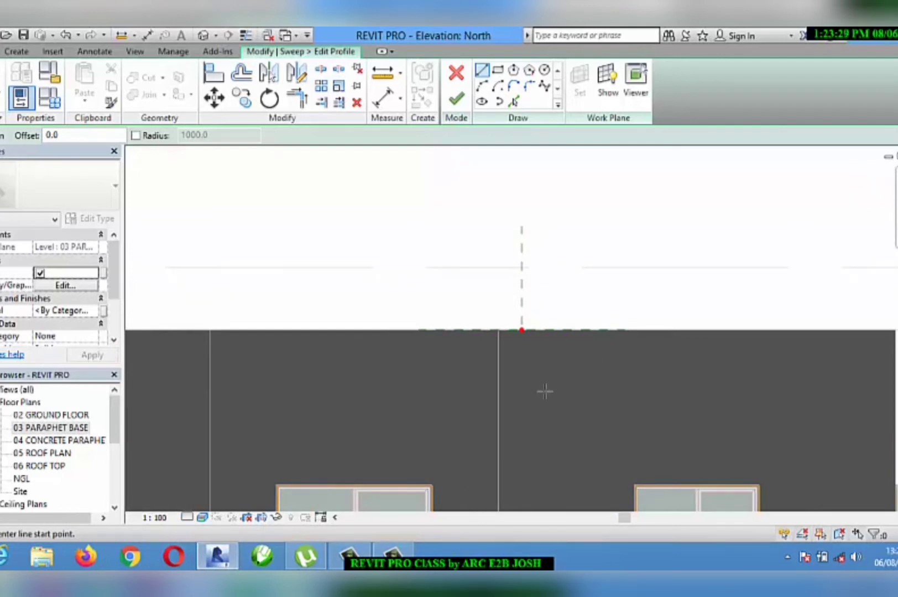
click(521, 329)
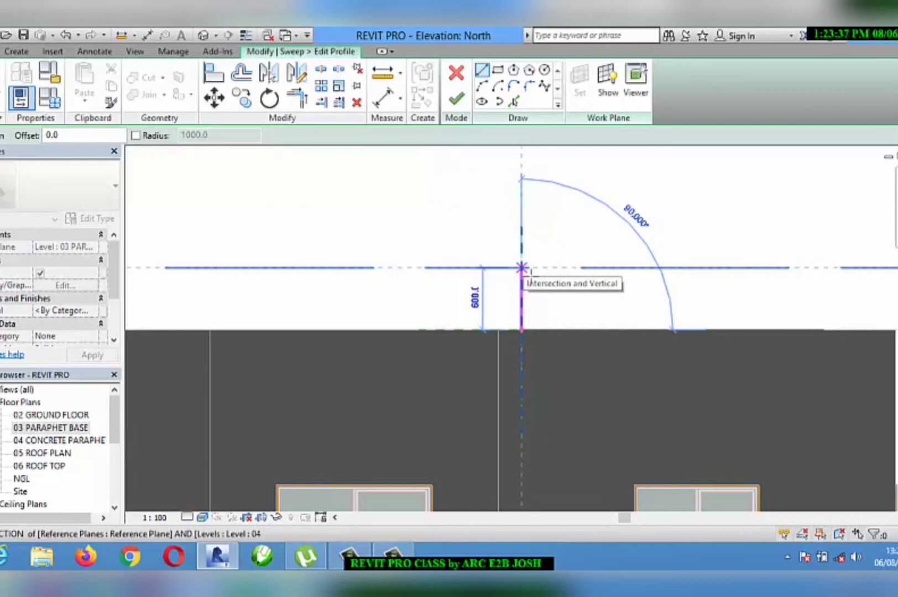
click(521, 268)
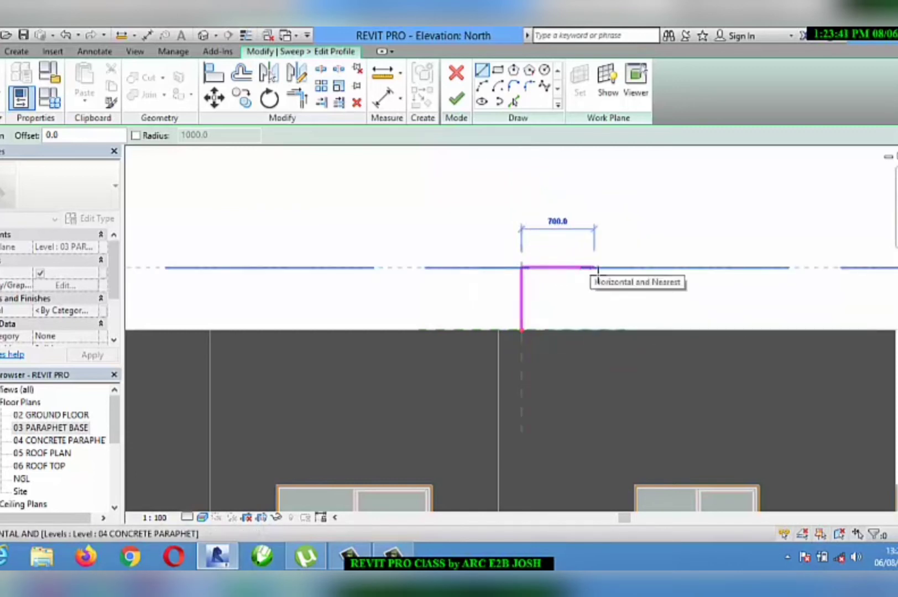
click(596, 268)
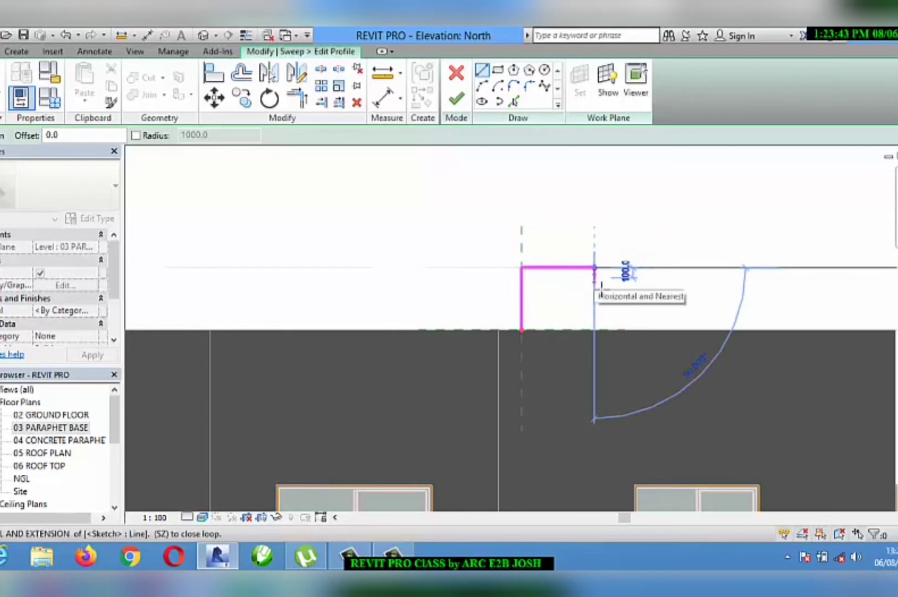
click(594, 278)
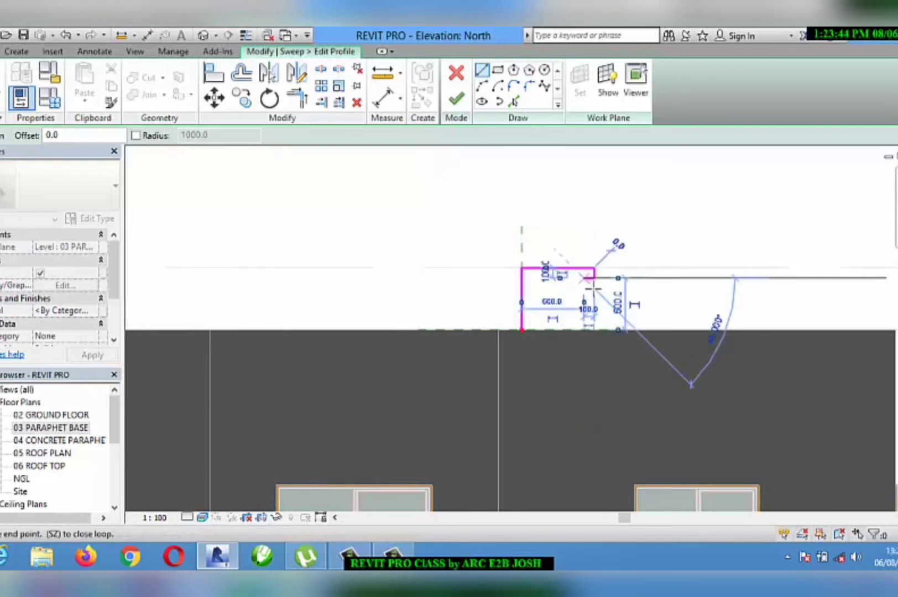
click(583, 278)
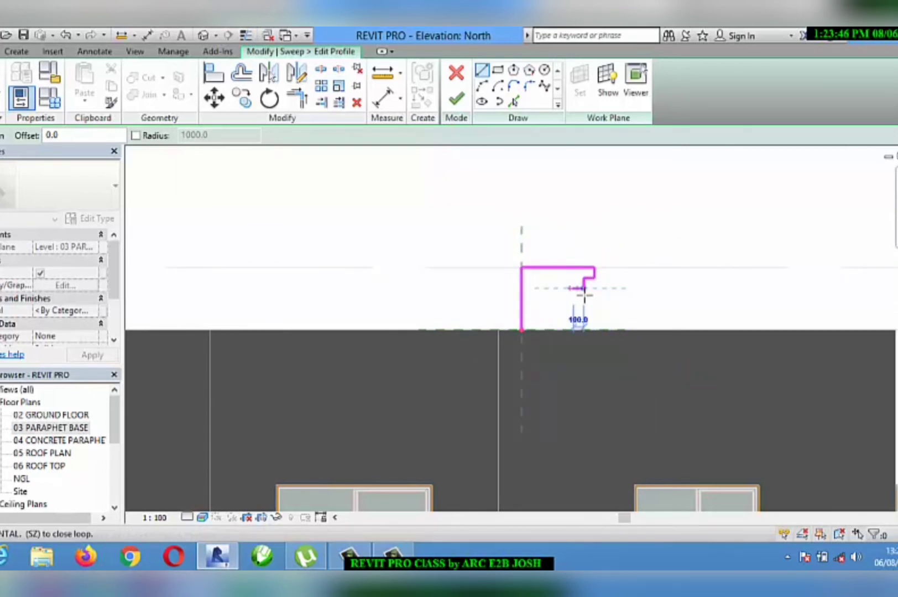
click(584, 287)
click(573, 287)
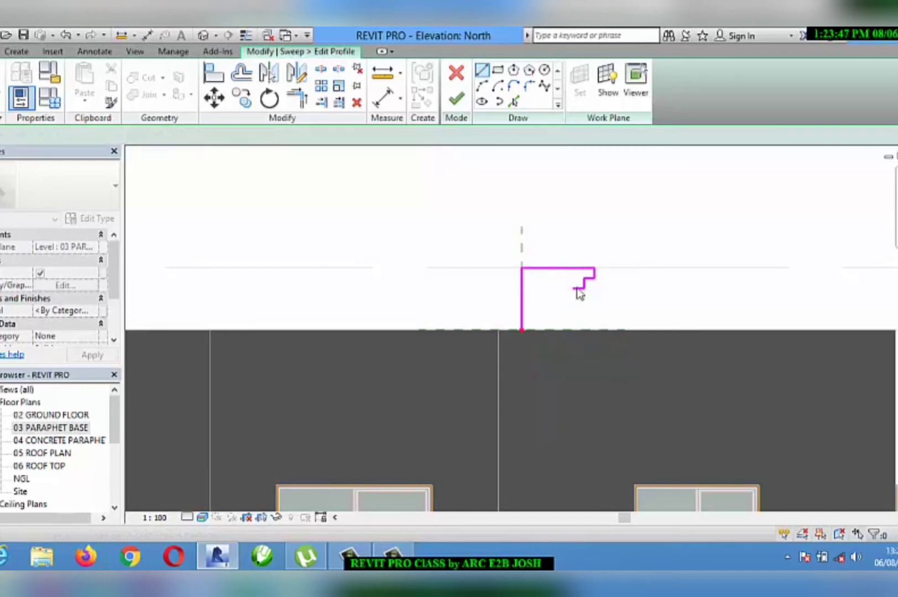
- Close the profile with the inner and bottom edges and a concave Start-End-Radius arc underside
click(521, 330)
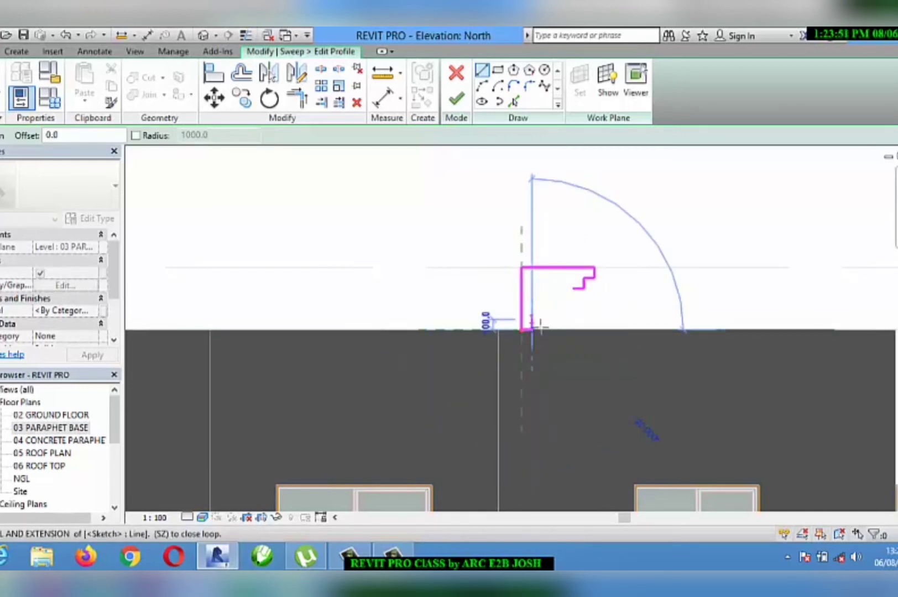
click(532, 330)
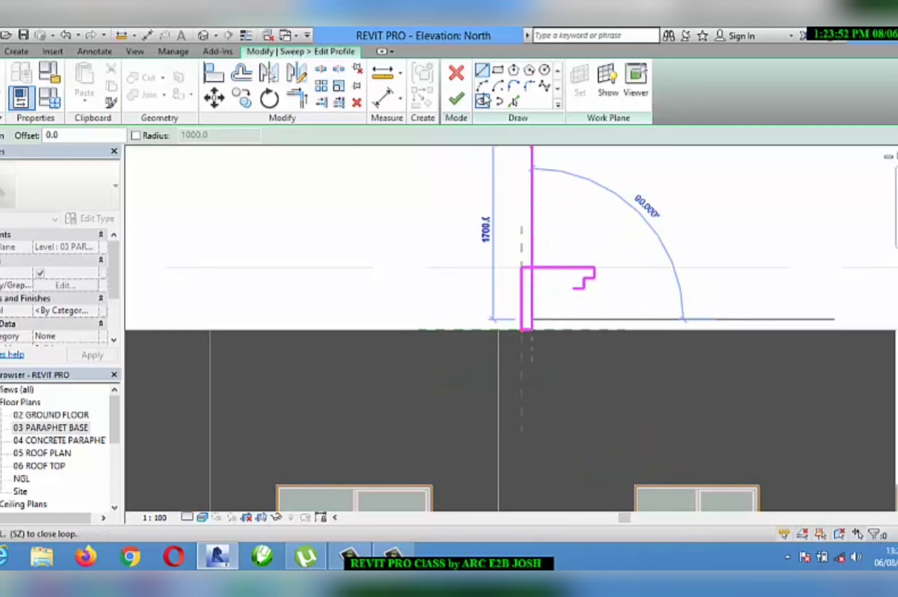
click(574, 289)
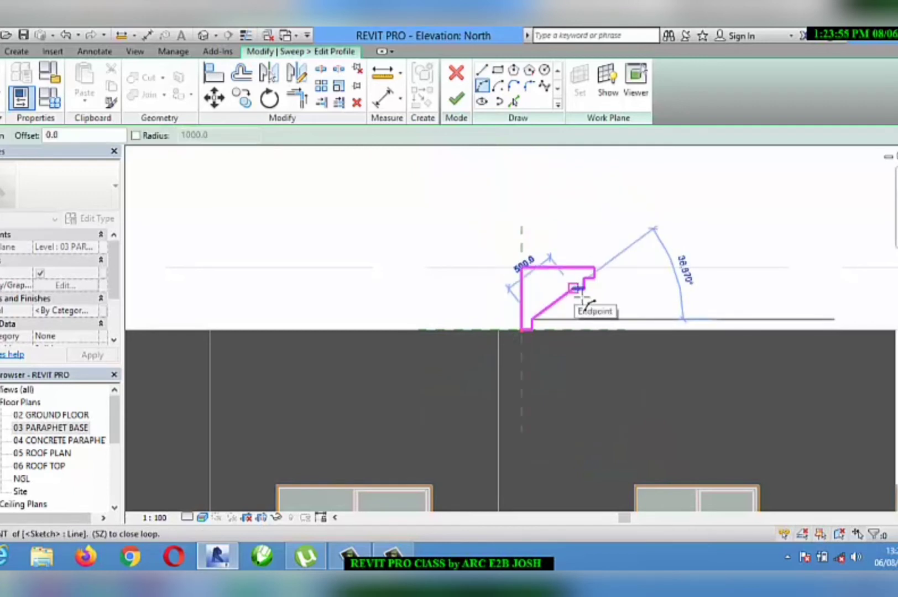
click(546, 298)
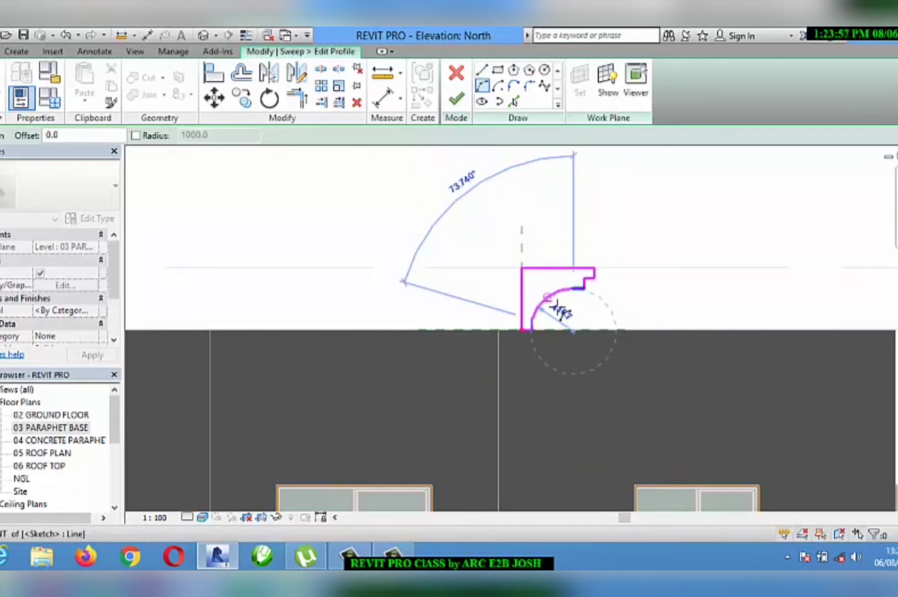
key(Escape)
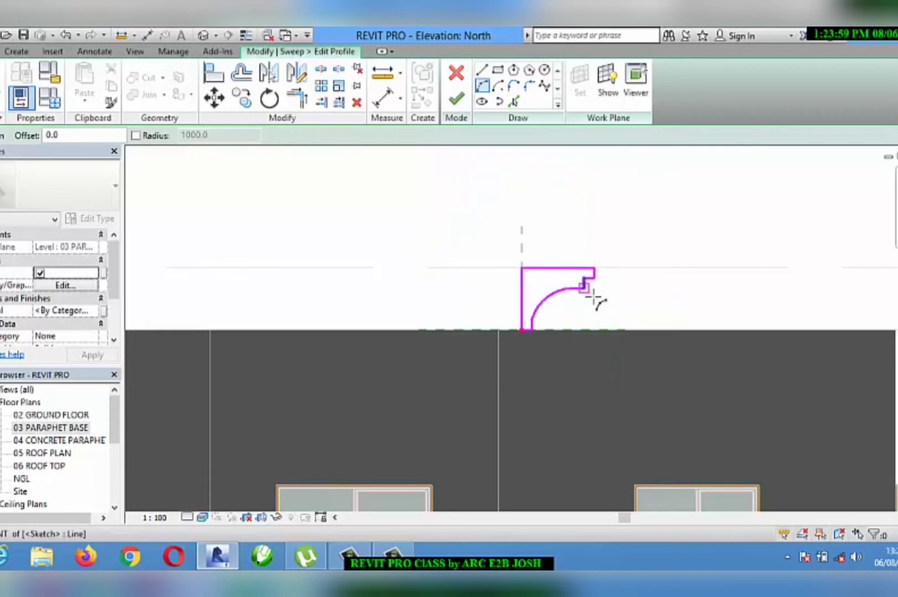
key(Escape)
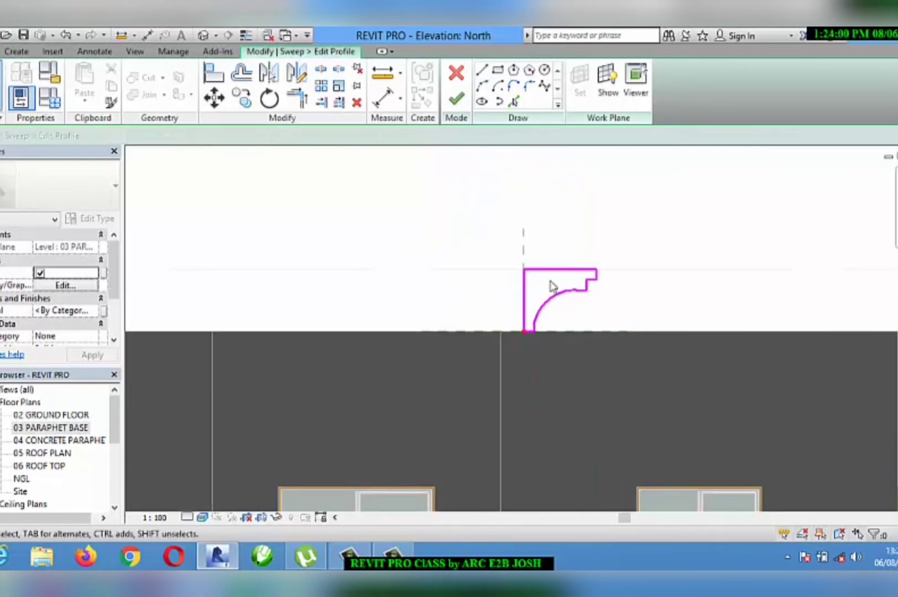
scroll(550, 286, down, 3)
scroll(550, 286, up, 4)
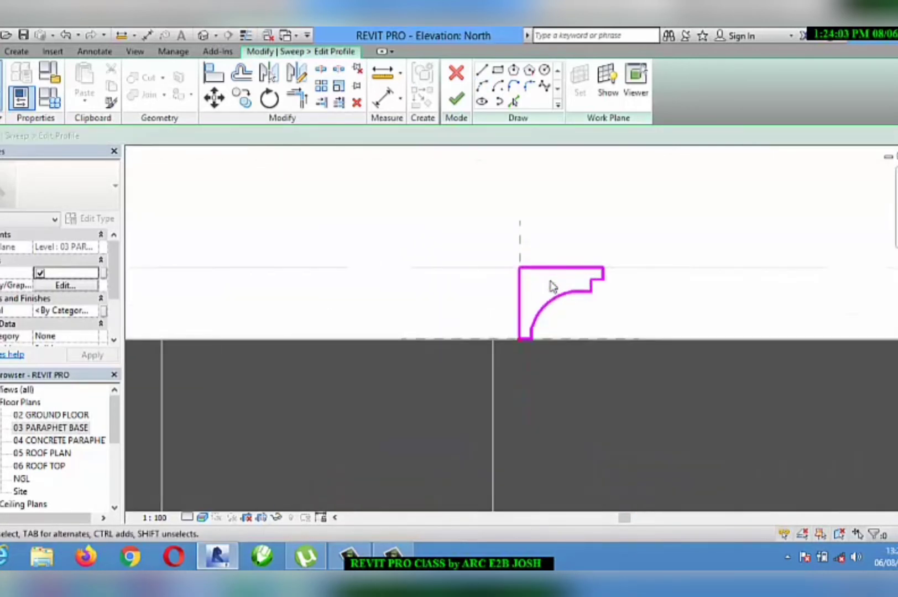
scroll(553, 286, up, 1)
scroll(552, 287, down, 4)
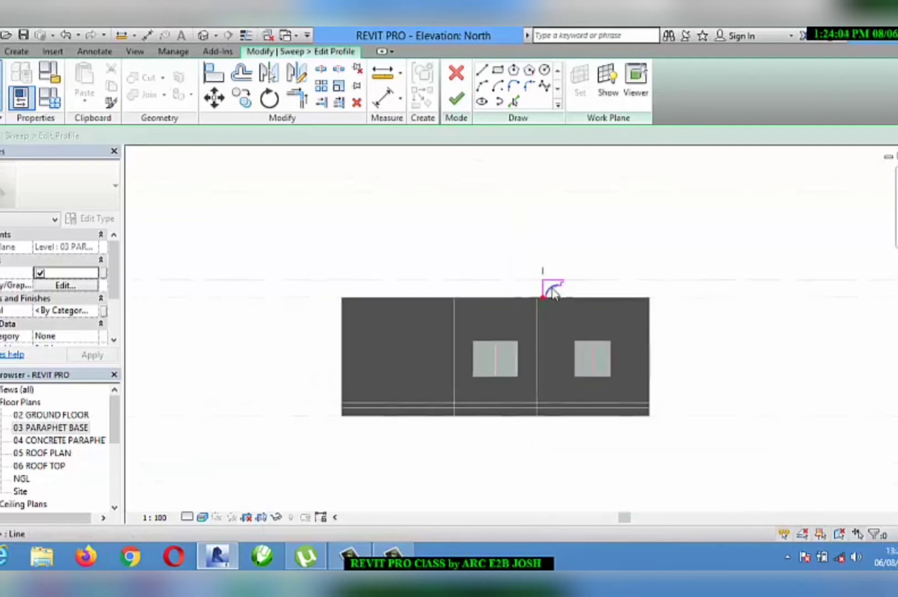
scroll(549, 307, up, 1)
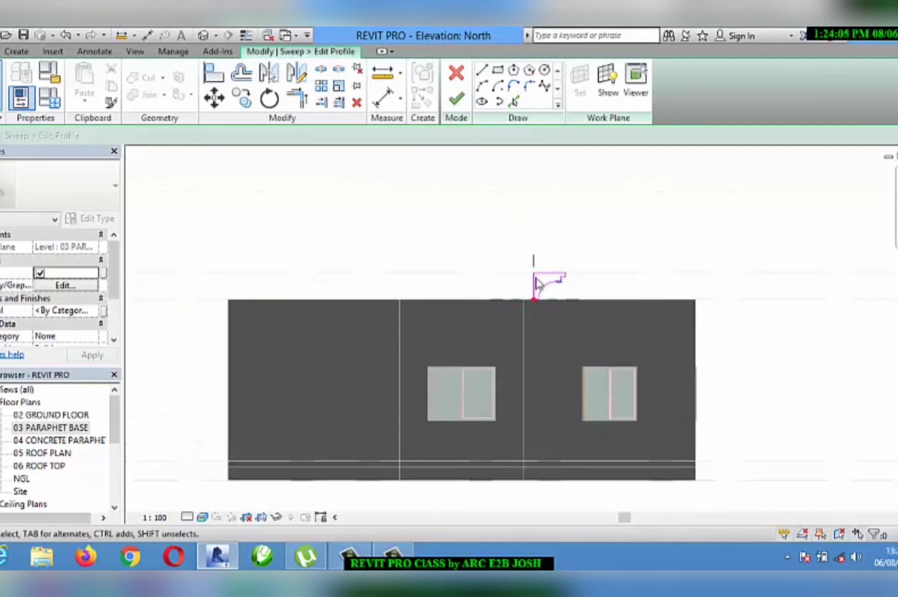
- Finish the profile, the sweep and the in-place model, then zoom out over the North elevation
click(456, 100)
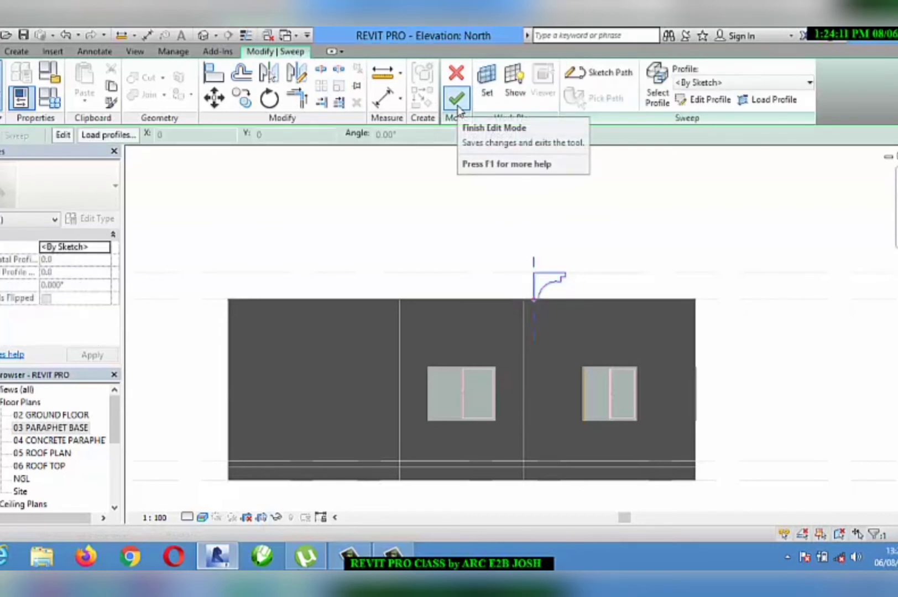
click(456, 100)
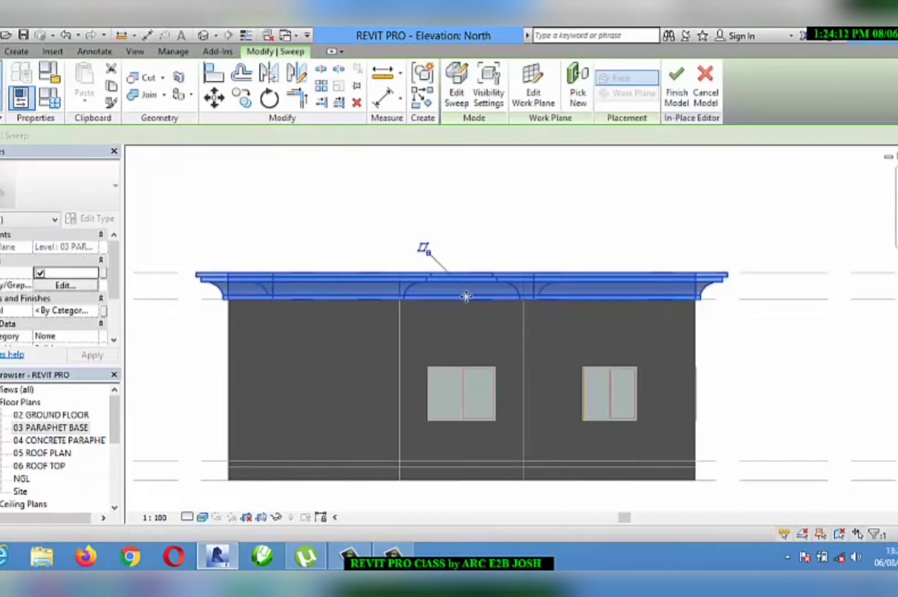
click(670, 103)
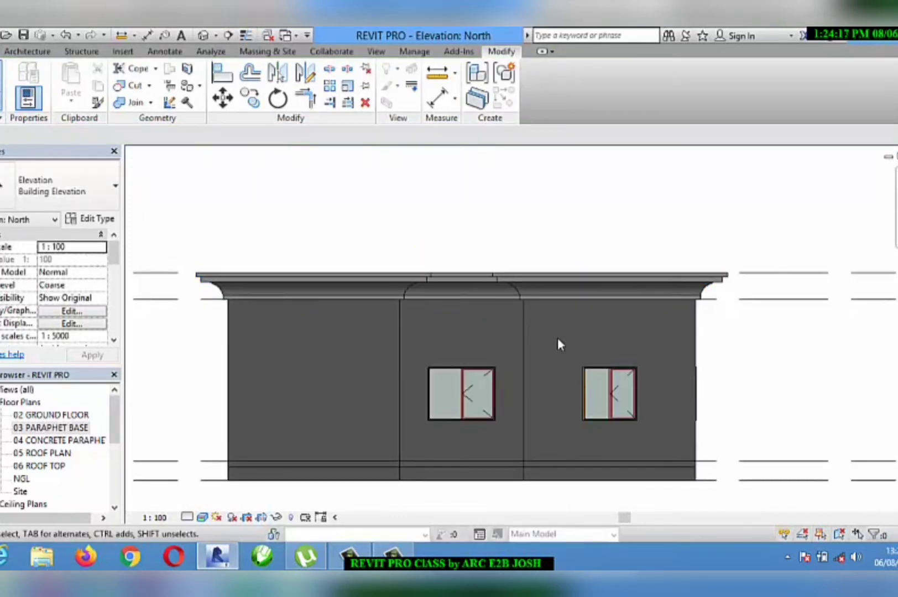
scroll(267, 359, up, 1)
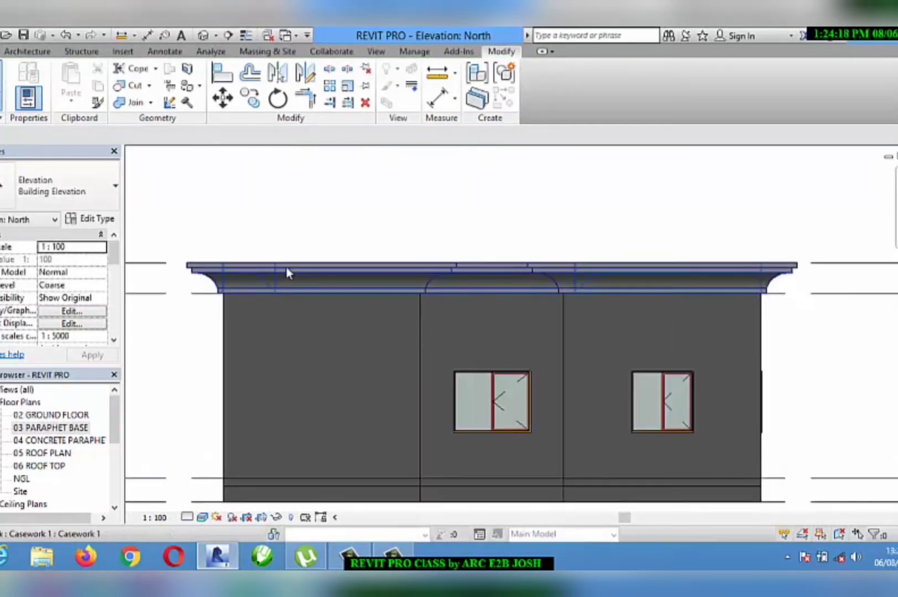
scroll(286, 278, down, 1)
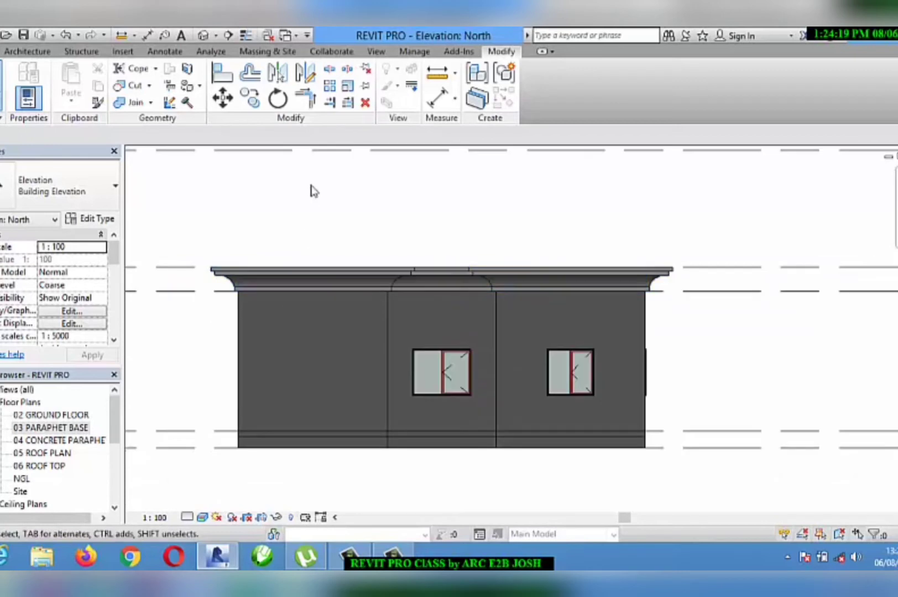
- Switch to the default 3D view and orbit and zoom around the cornice wrapping the parapet
click(204, 36)
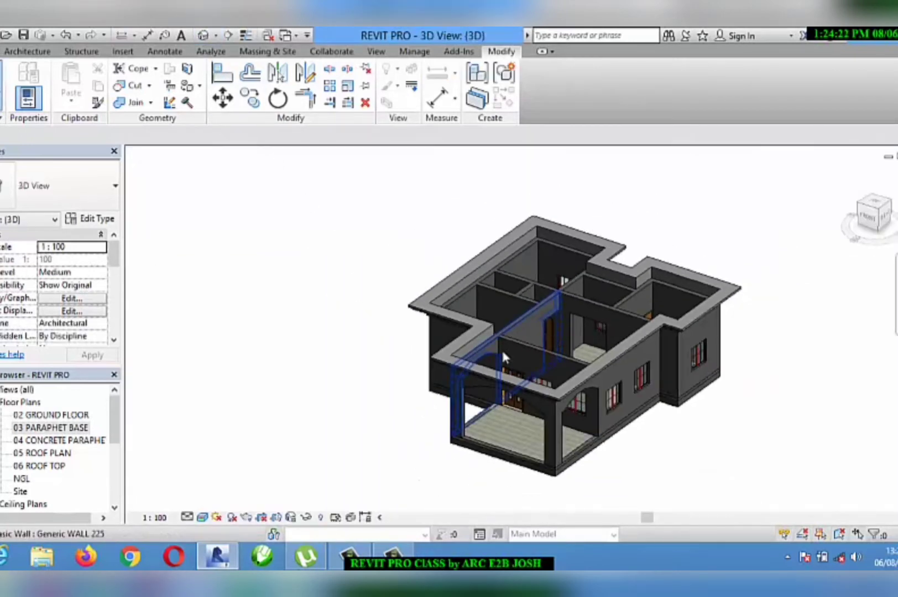
shift+middle_drag(301, 334, 466, 217)
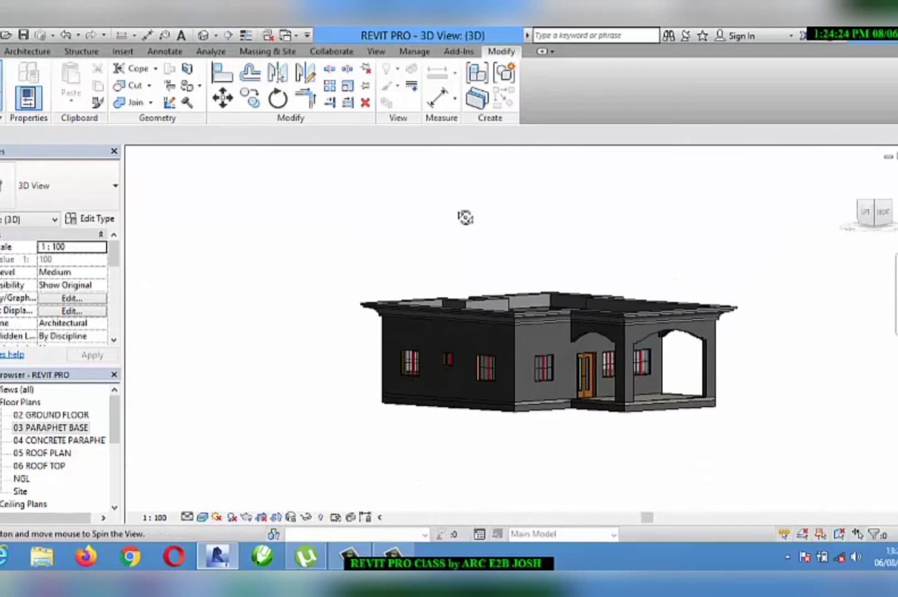
scroll(282, 222, up, 5)
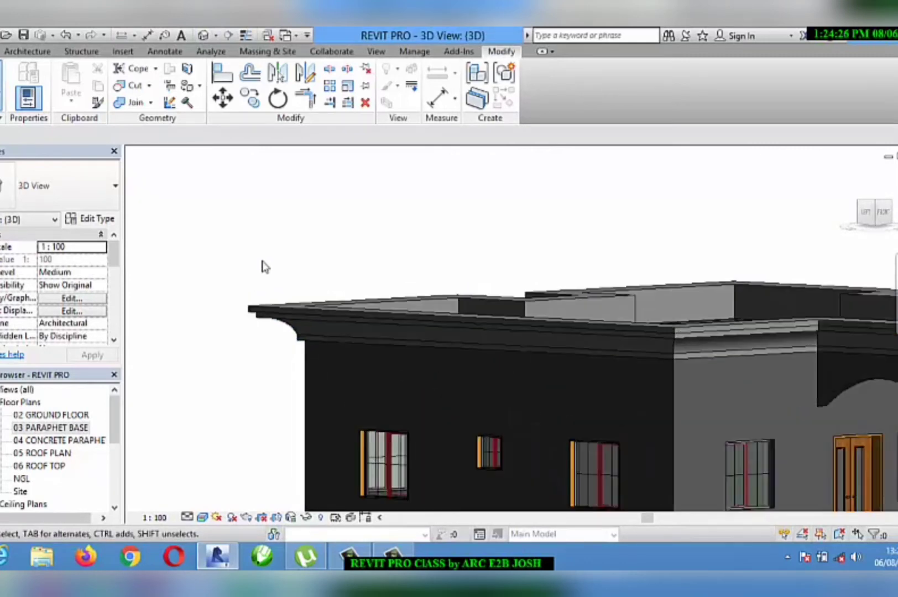
scroll(251, 288, down, 5)
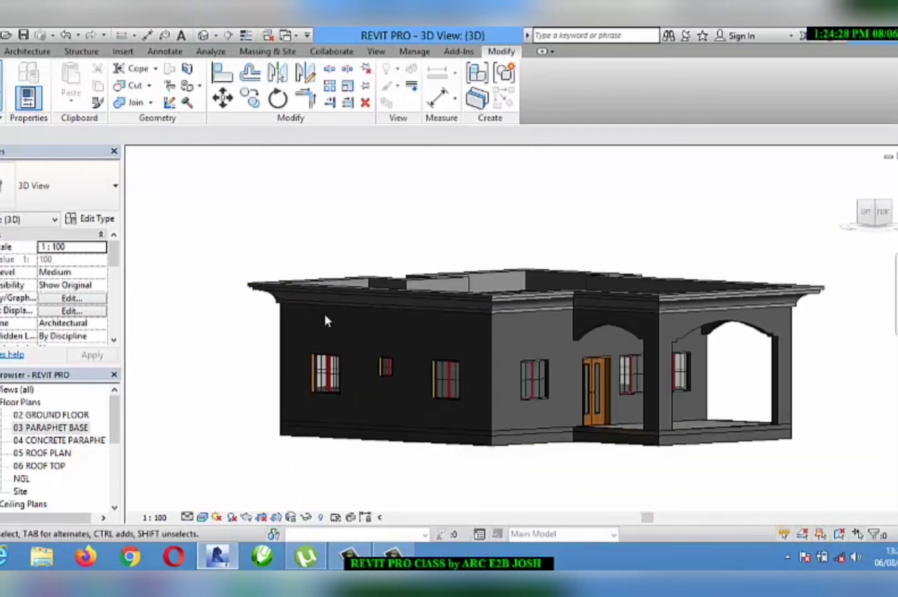
scroll(326, 320, down, 1)
shift+middle_drag(767, 266, 525, 293)
scroll(494, 273, up, 1)
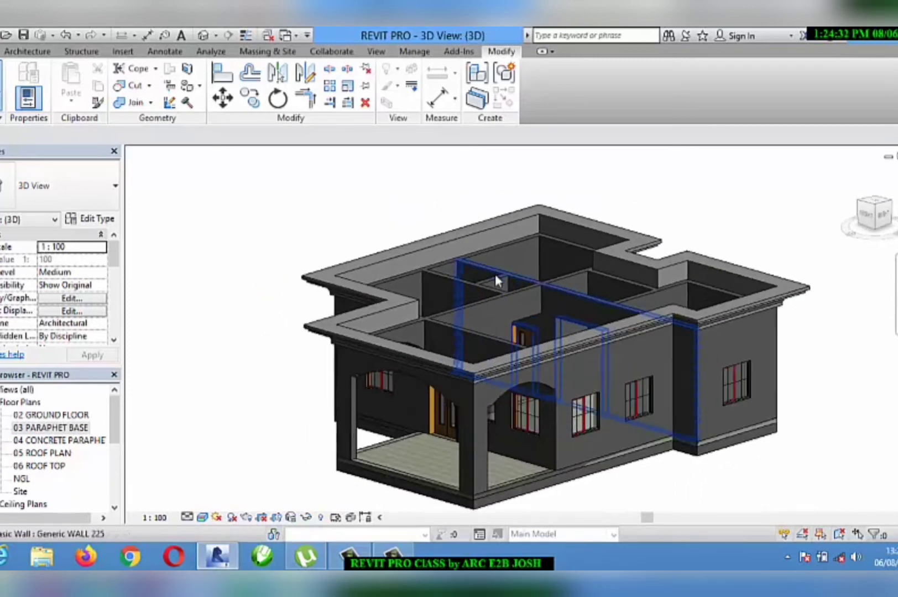
scroll(458, 315, up, 2)
scroll(354, 320, up, 3)
scroll(271, 287, down, 1)
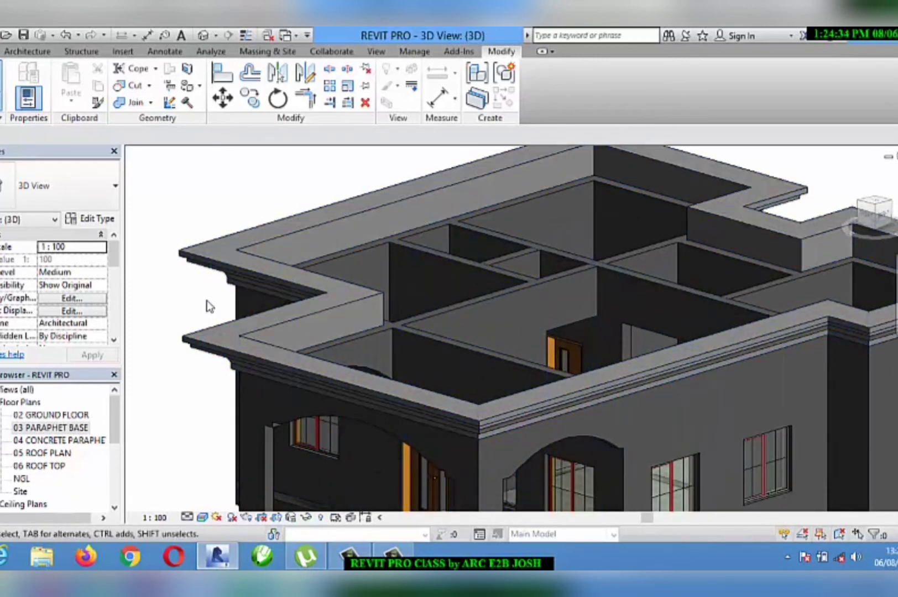
scroll(208, 304, down, 3)
scroll(677, 424, down, 2)
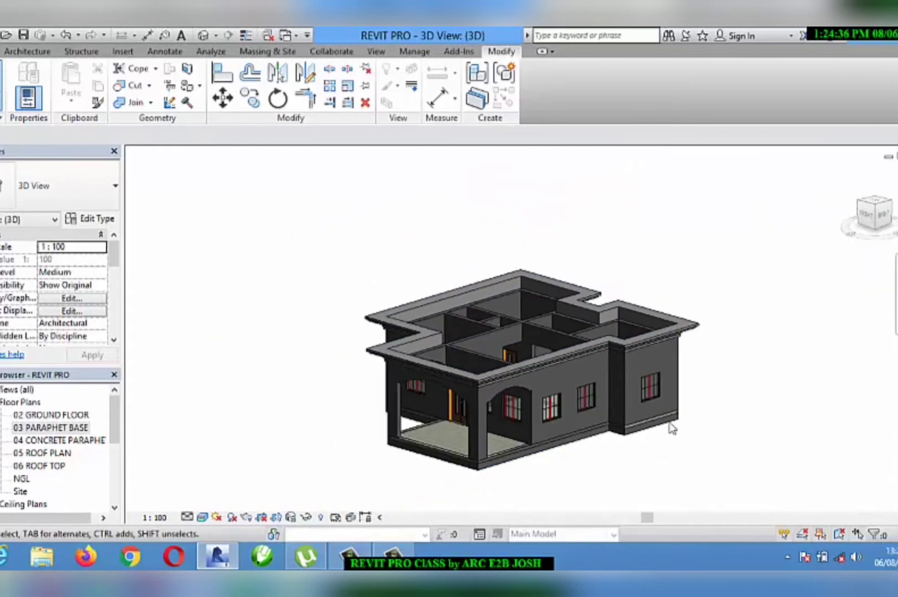
shift+middle_drag(289, 363, 439, 362)
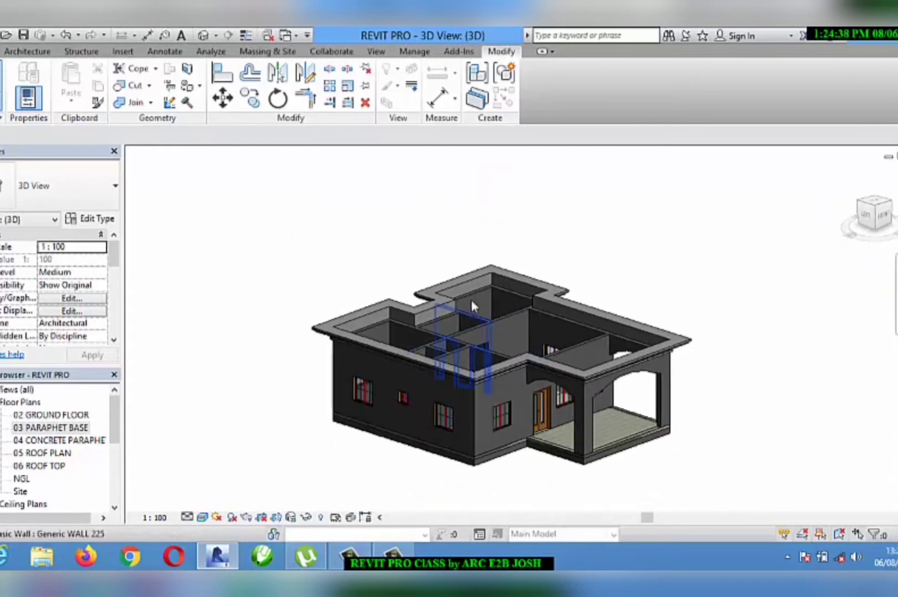
scroll(470, 299, up, 2)
scroll(262, 279, down, 2)
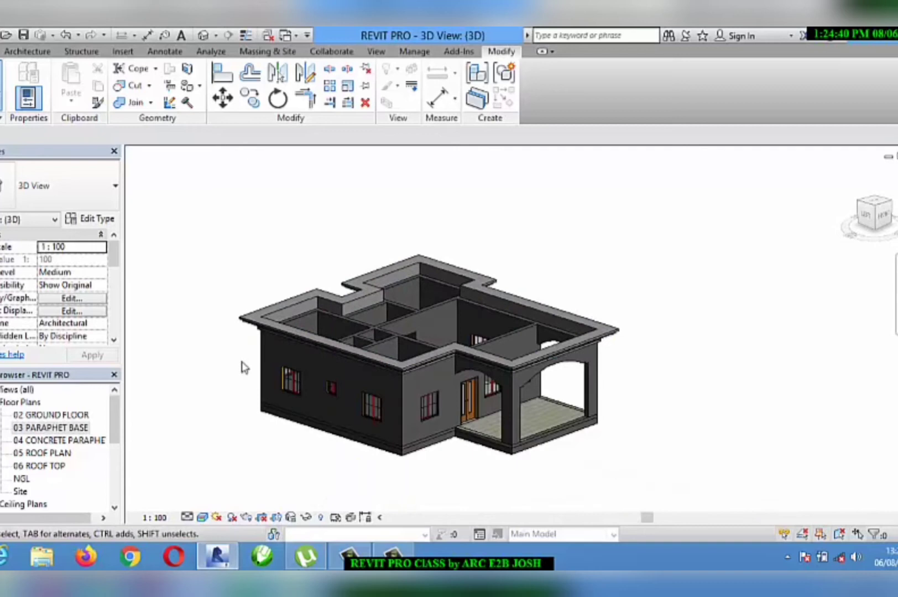
scroll(195, 328, up, 1)
scroll(368, 255, up, 3)
scroll(380, 243, down, 1)
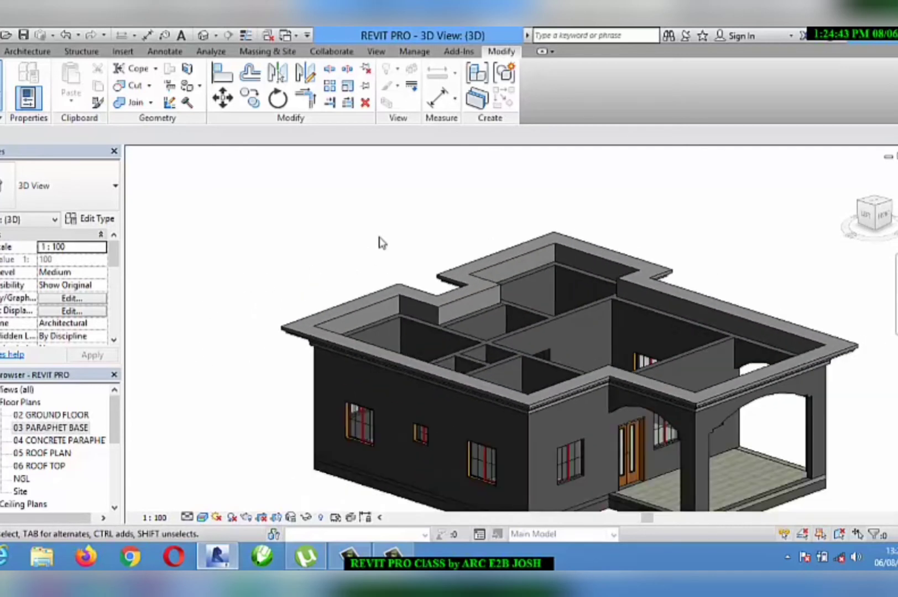
scroll(538, 393, down, 2)
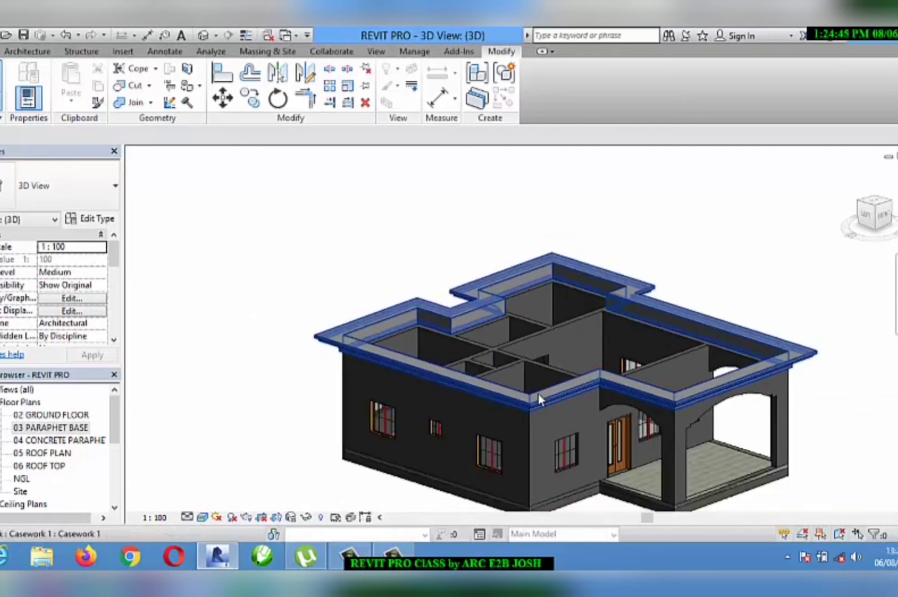
scroll(538, 394, down, 1)
scroll(537, 393, down, 2)
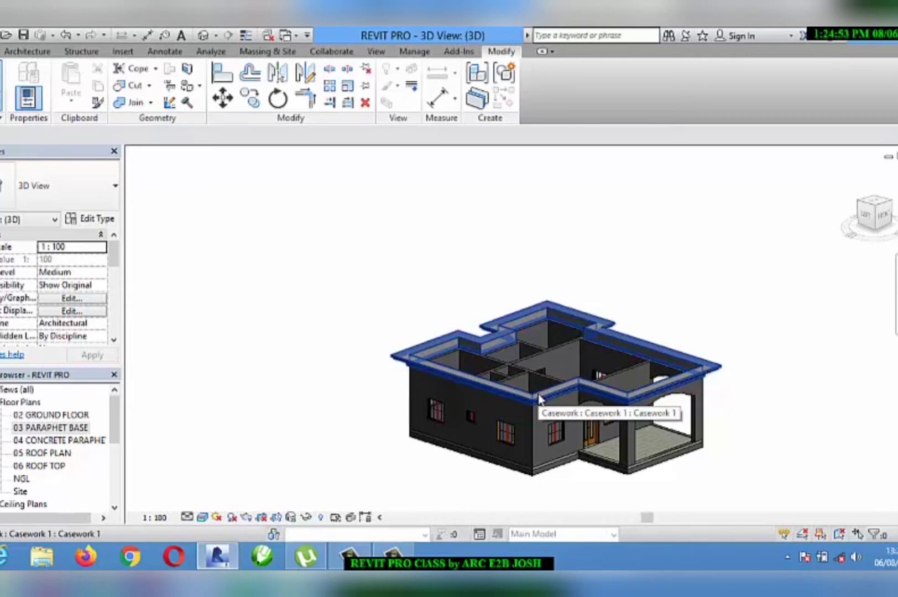
- Open 04 CONCRETE PARAPHET and rename it to 04 ROOF BASE, renaming its level too
click(53, 441)
double_click(54, 441)
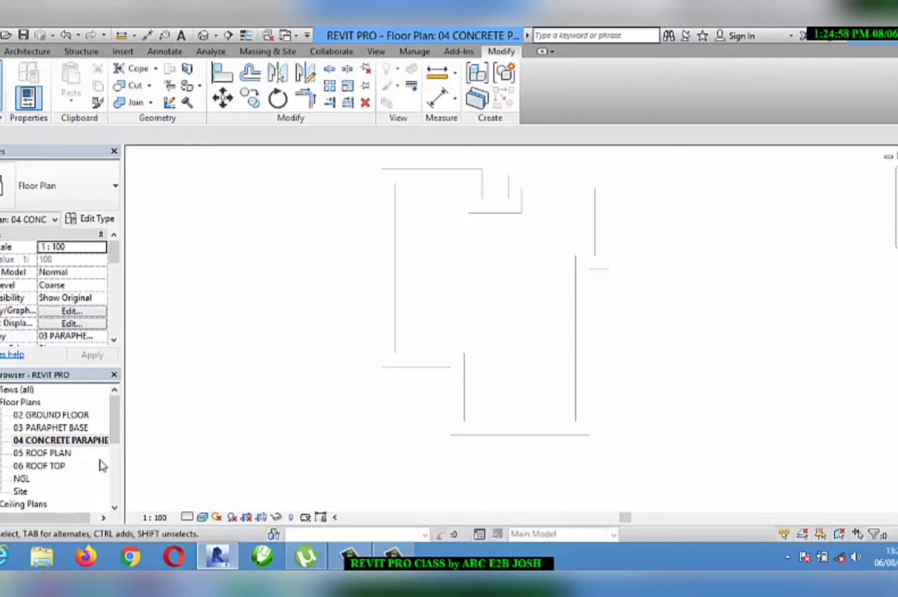
right_click(46, 446)
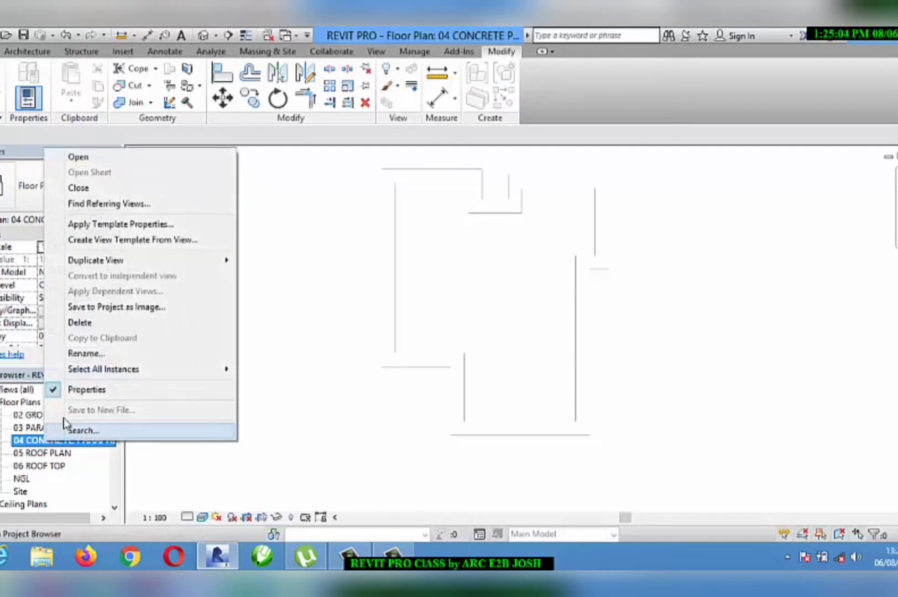
click(101, 354)
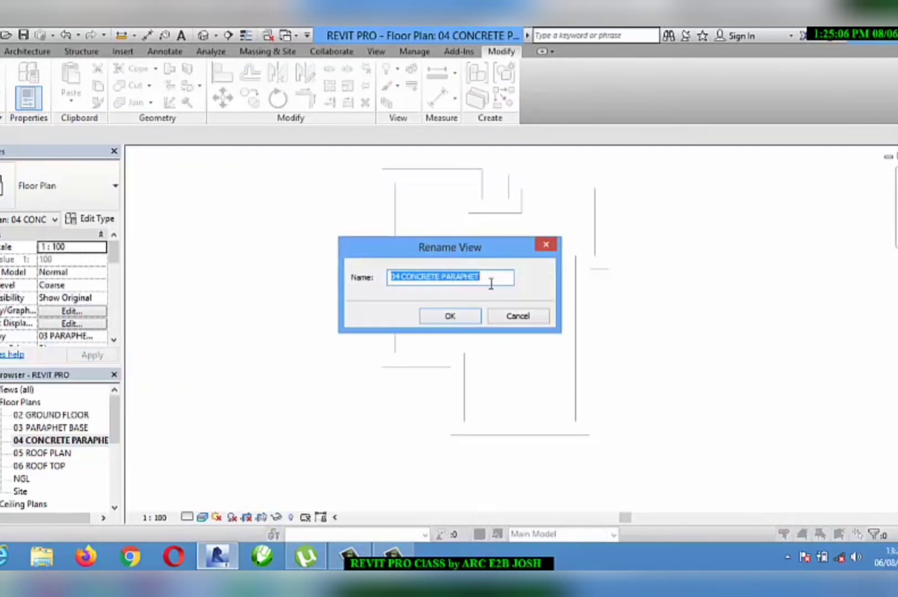
drag(491, 283, 410, 285)
text(roof)
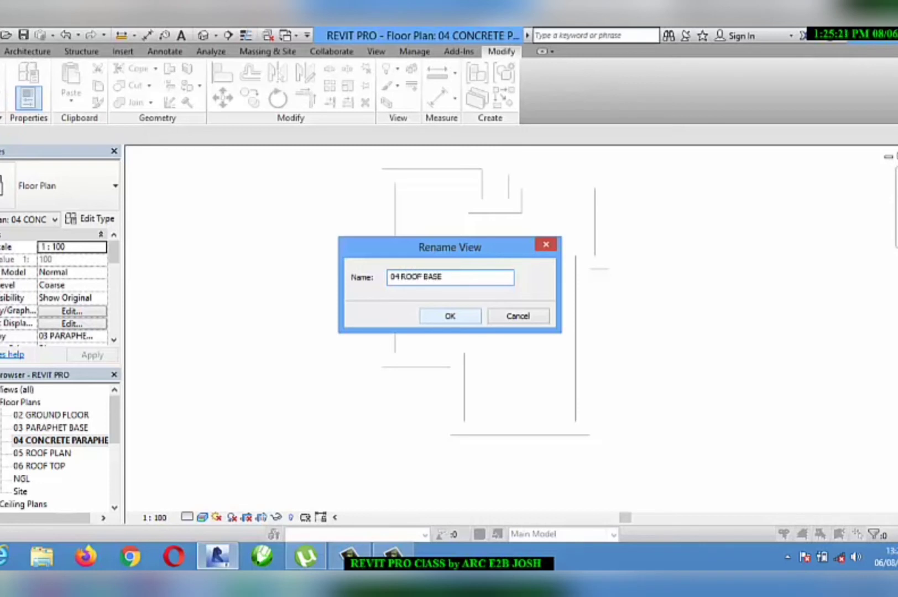
click(453, 320)
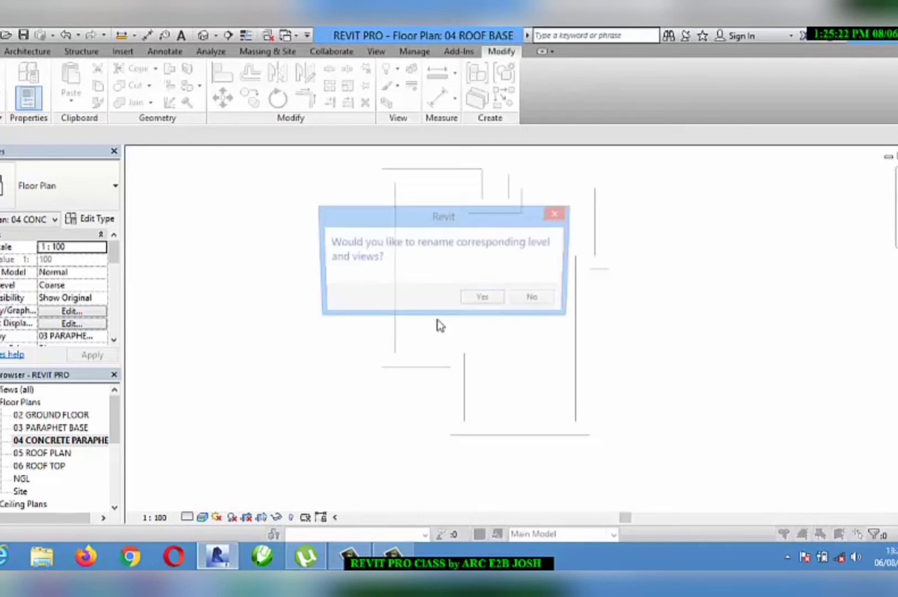
click(475, 301)
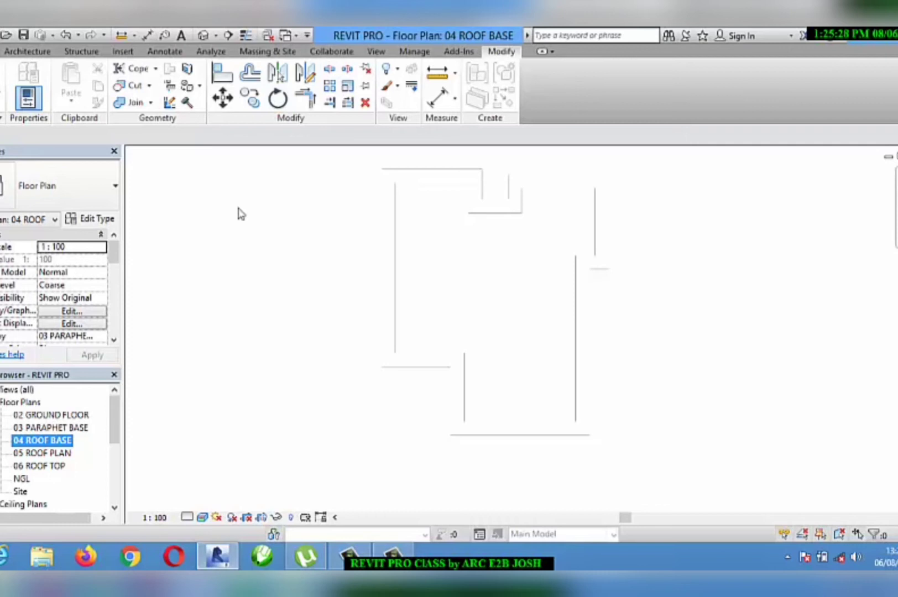
- Show the Roof creation options in the Architecture tab's Build panel
click(29, 52)
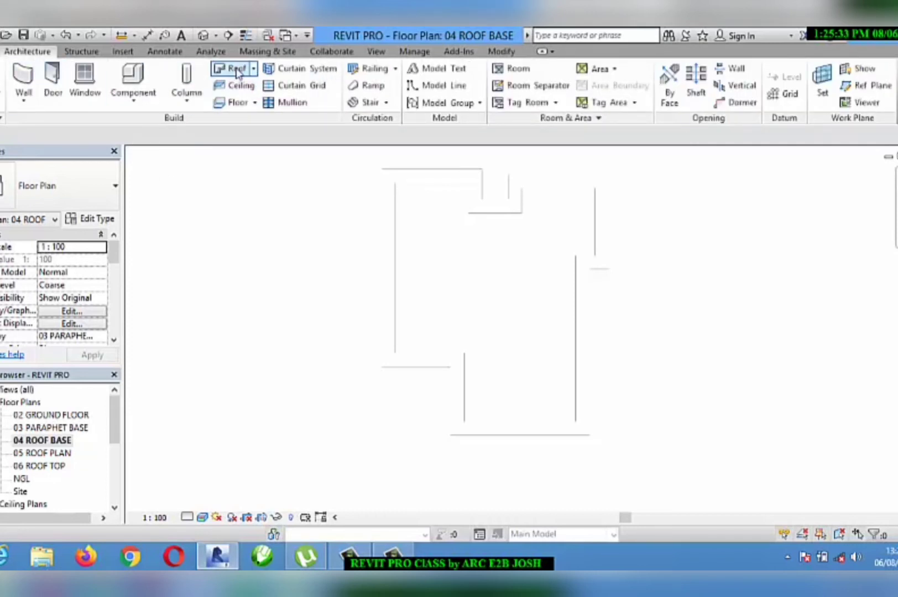
click(253, 70)
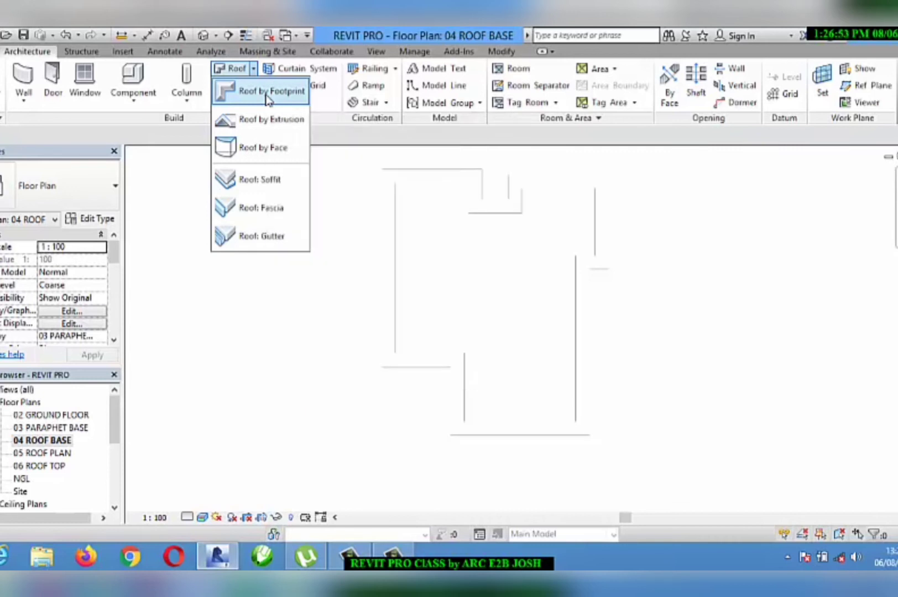
- Start a roof by footprint and sketch boundary lines up the left wall and along the top edge
click(270, 100)
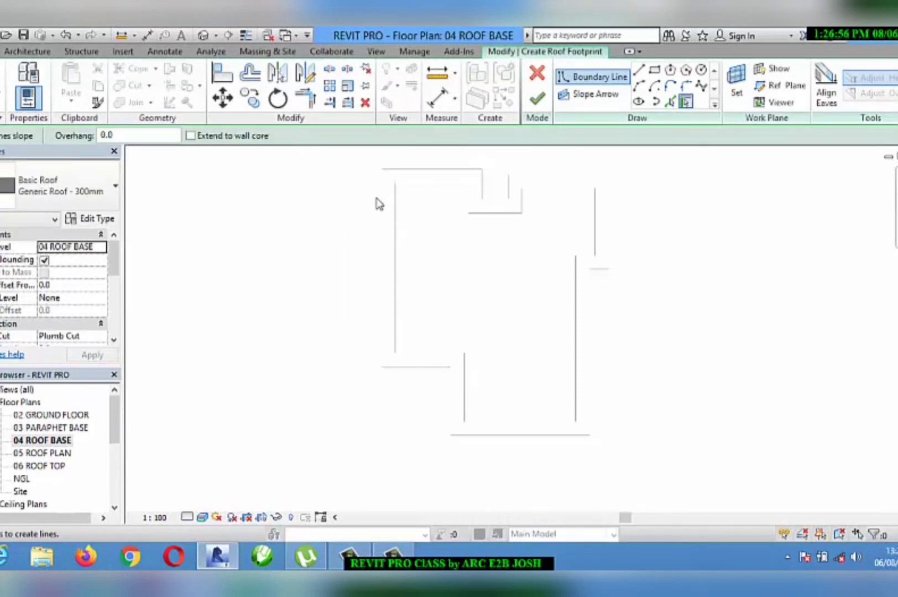
click(639, 70)
click(389, 373)
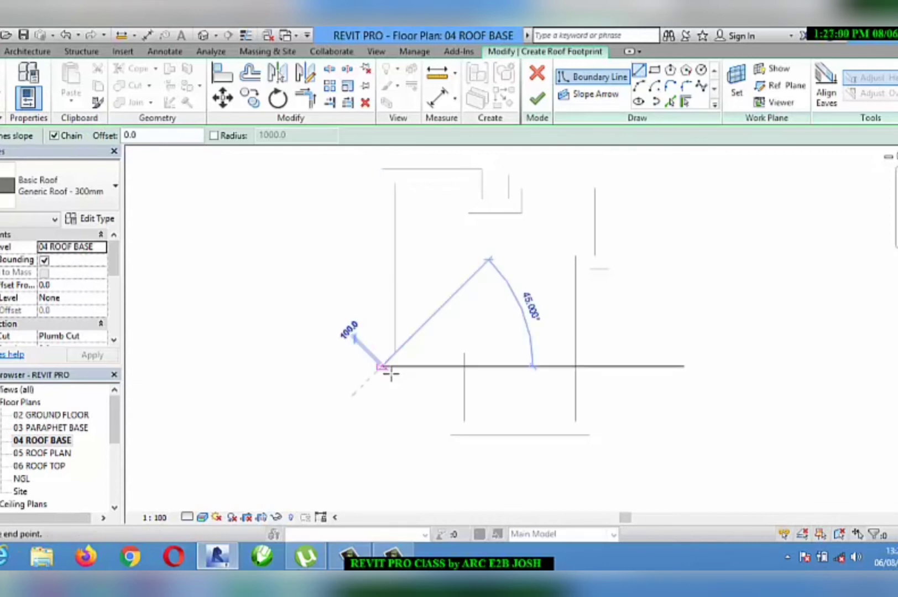
click(382, 168)
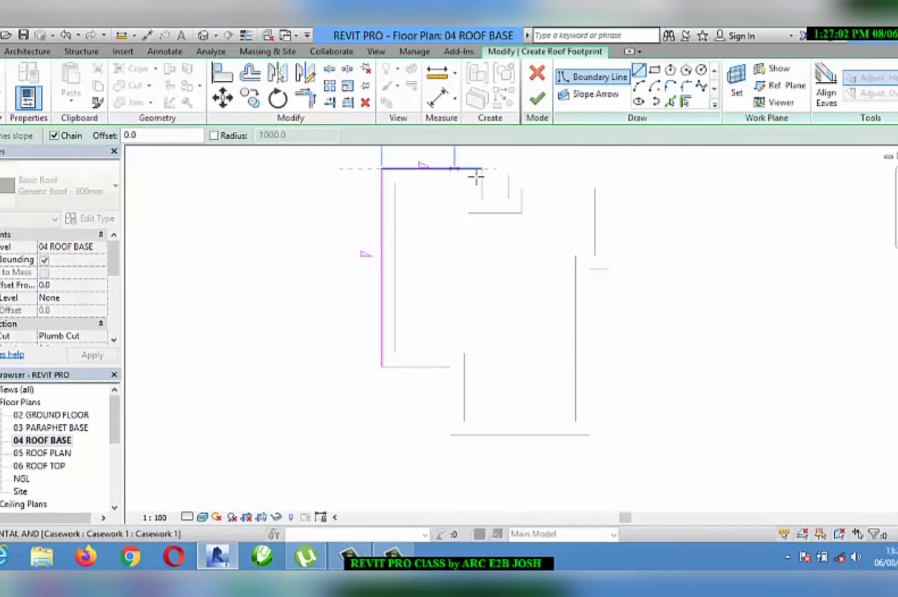
click(481, 169)
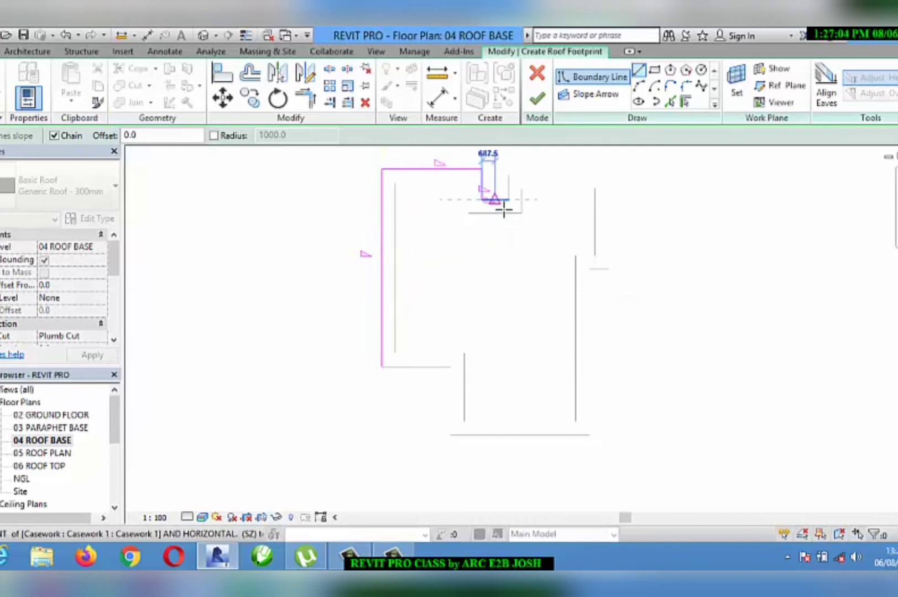
- Continue the boundary around the small recess, along the top to the right, and down the right side
click(510, 199)
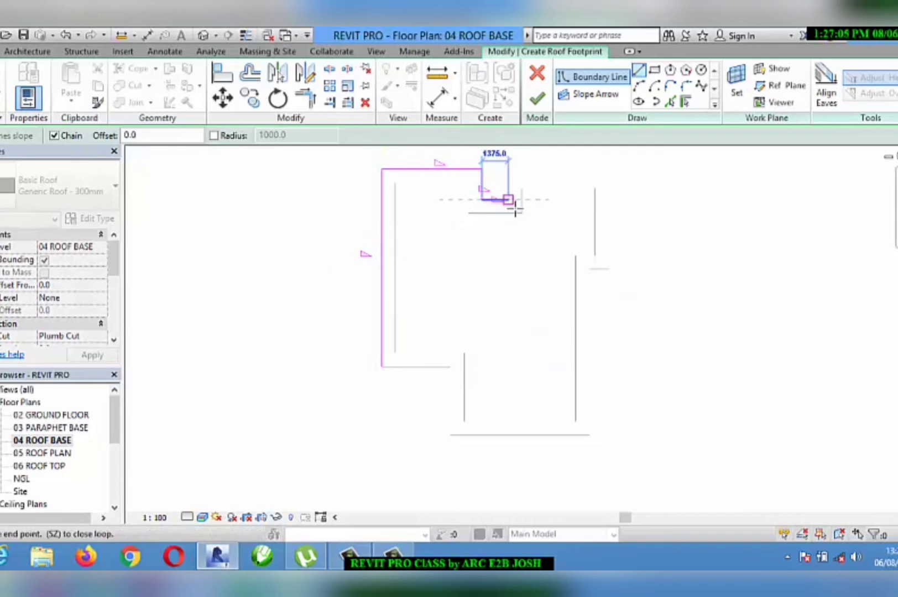
click(508, 175)
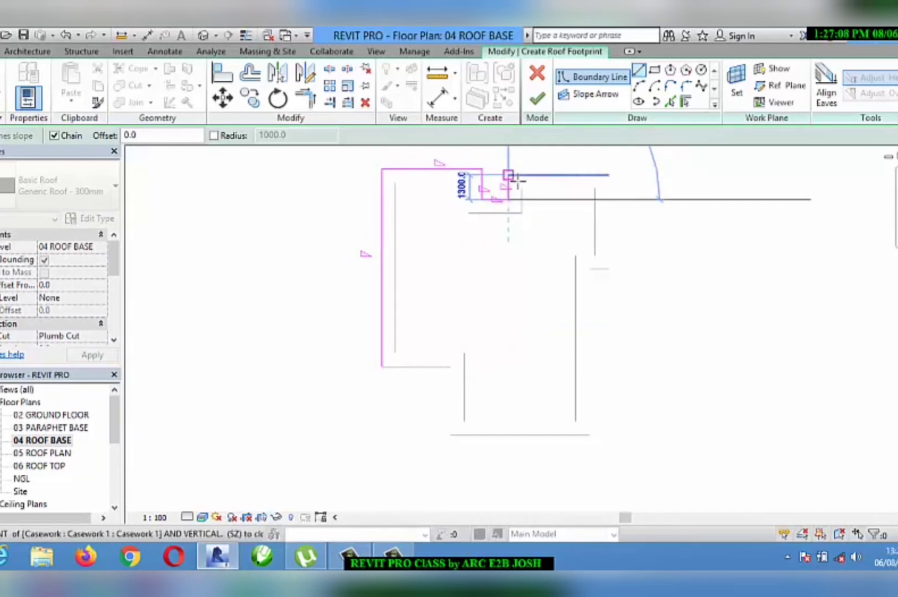
click(609, 176)
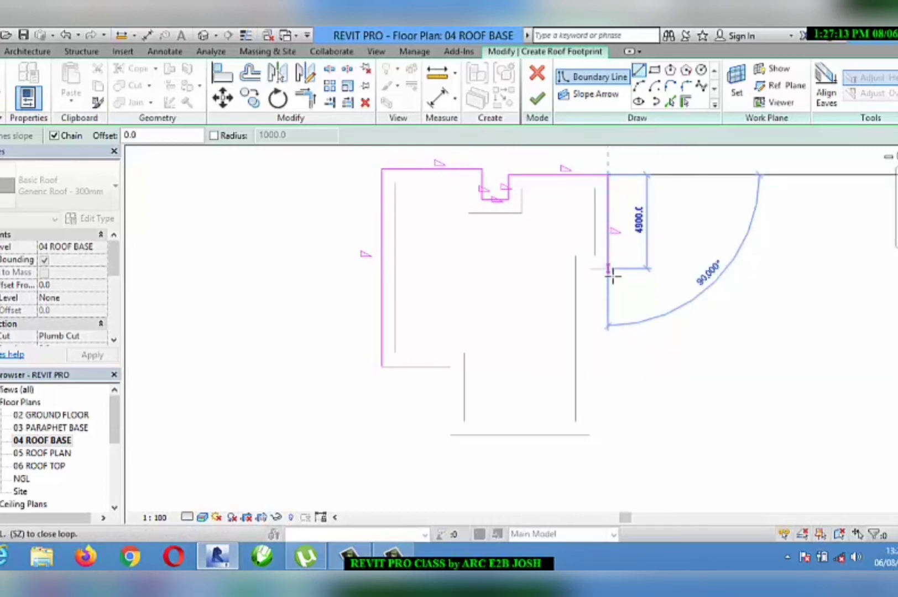
scroll(614, 275, up, 2)
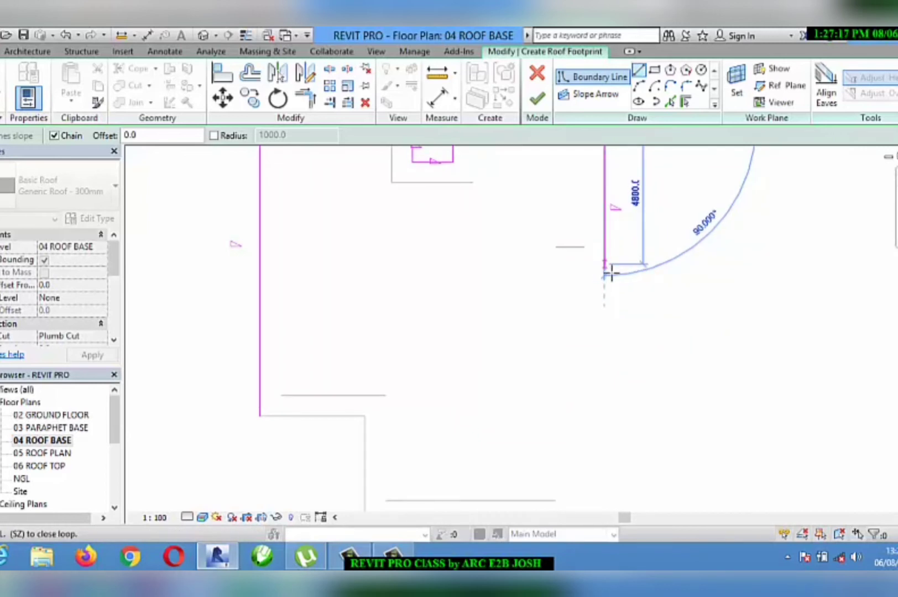
click(608, 271)
click(569, 265)
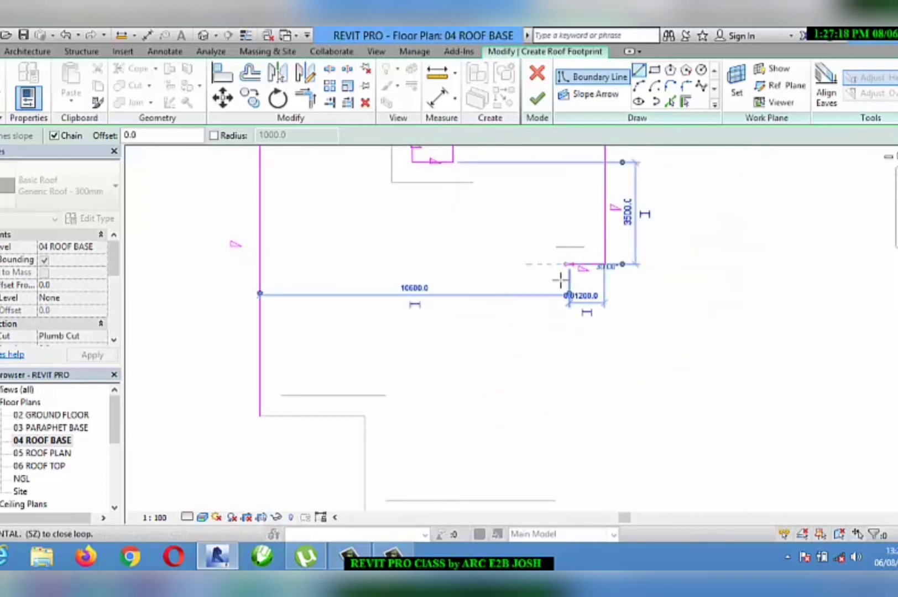
scroll(560, 280, down, 4)
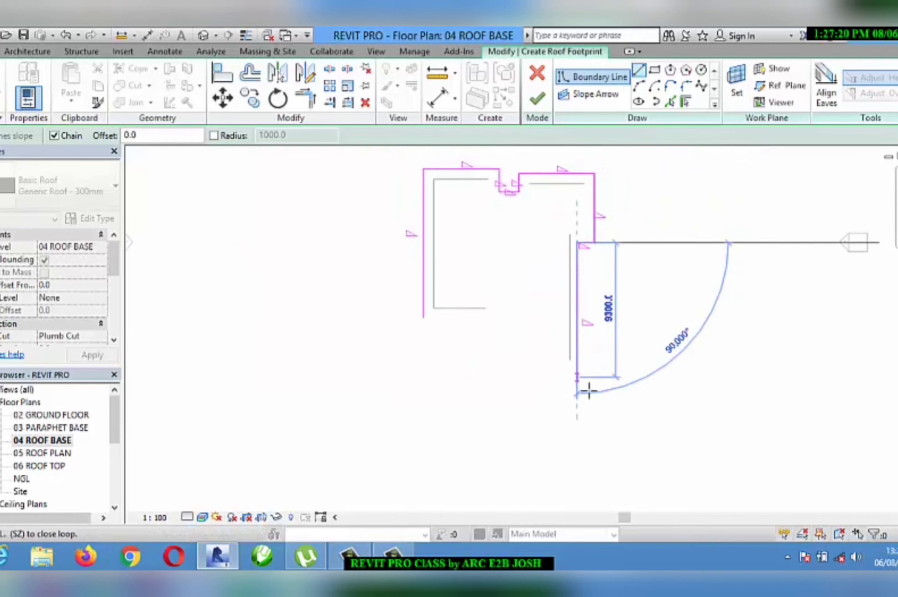
scroll(588, 384, up, 2)
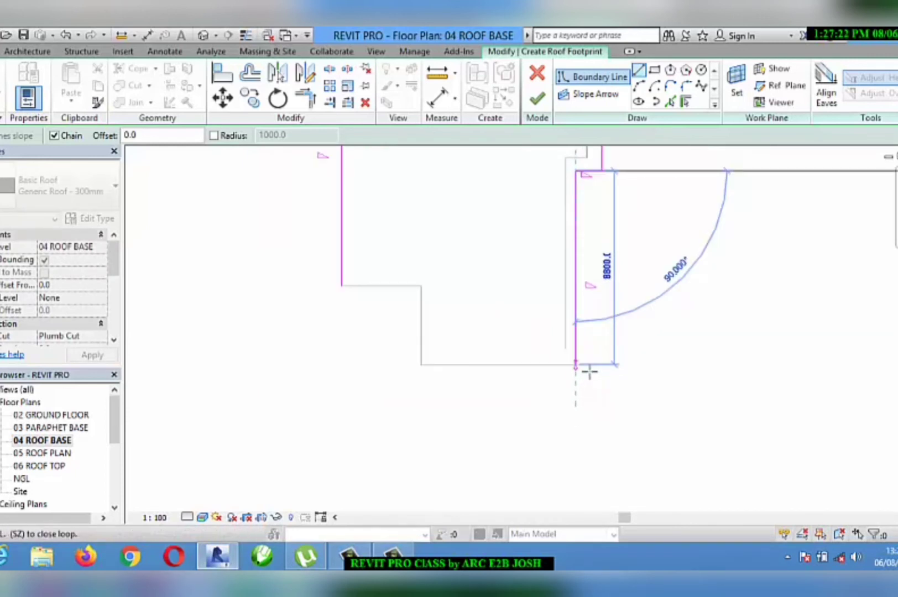
- Draw boundary lines along the right edge, the bottom edge and a short segment joining the existing line
key(Escape)
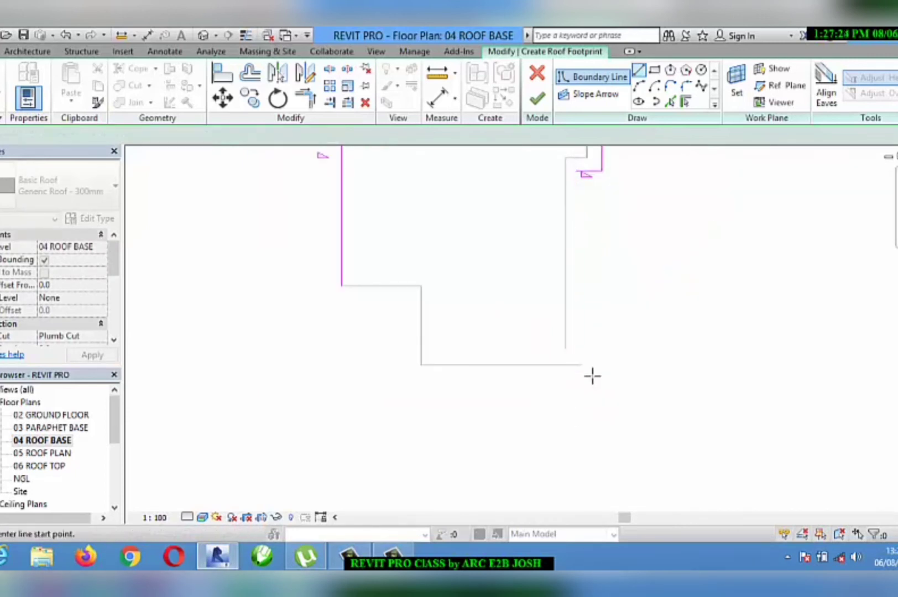
click(581, 366)
click(580, 198)
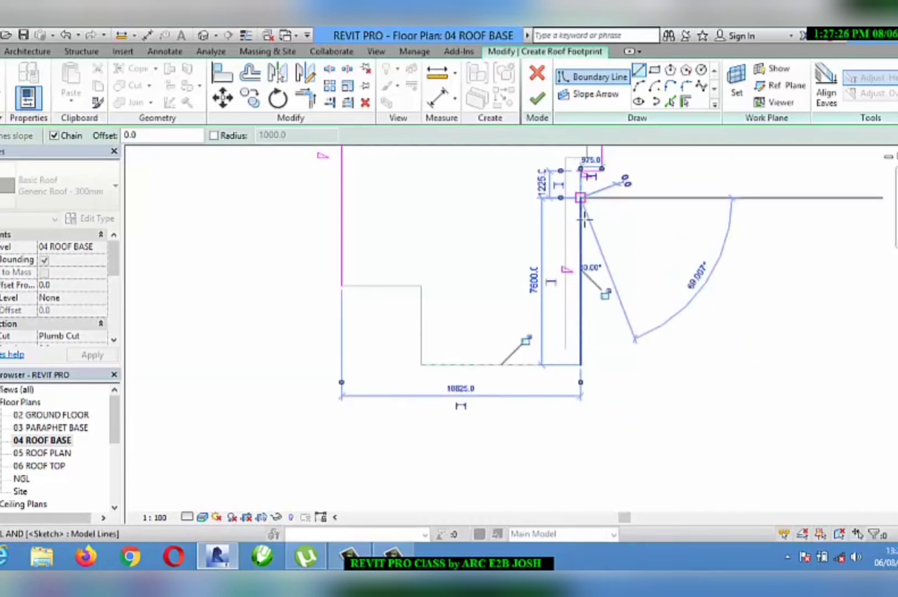
key(Escape)
key(Escape)
click(580, 364)
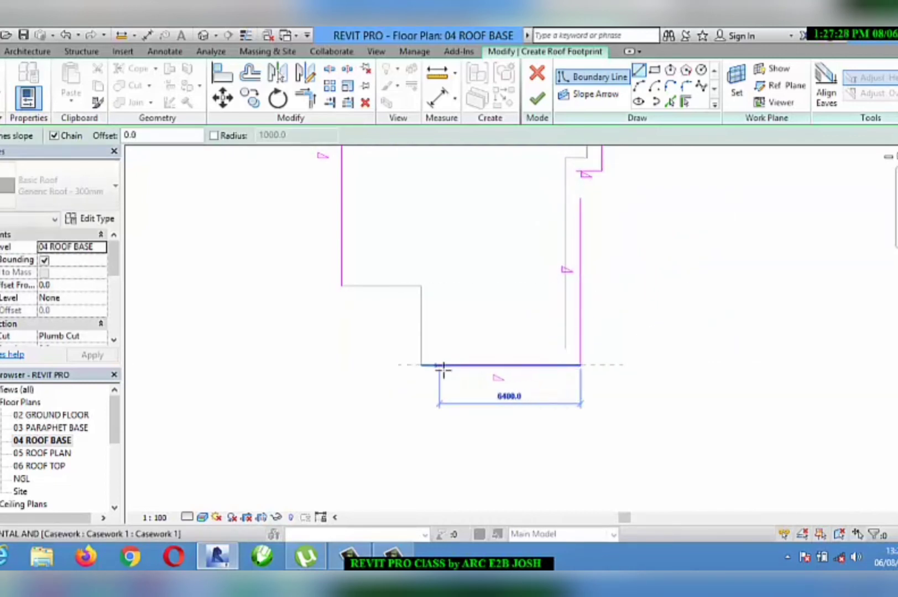
click(420, 365)
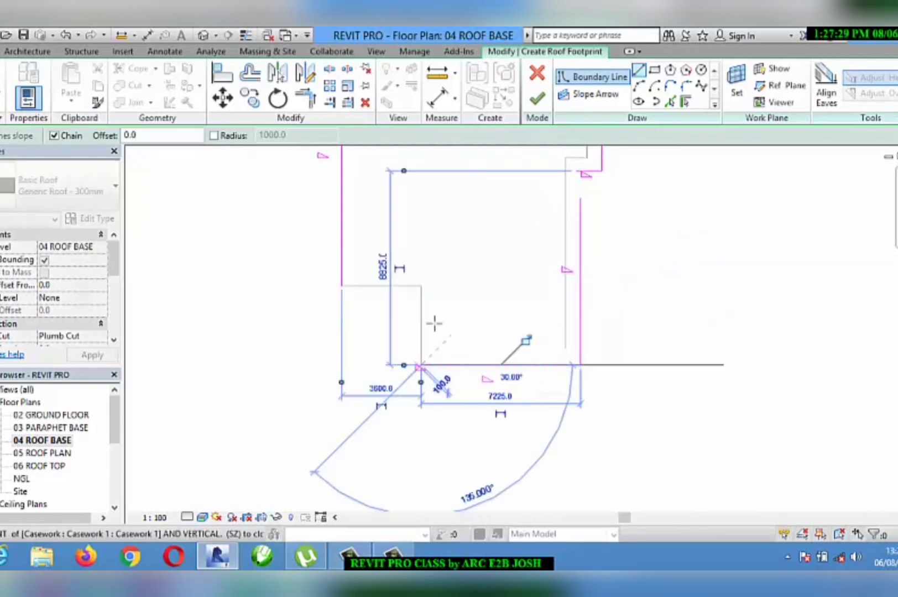
click(420, 285)
click(341, 285)
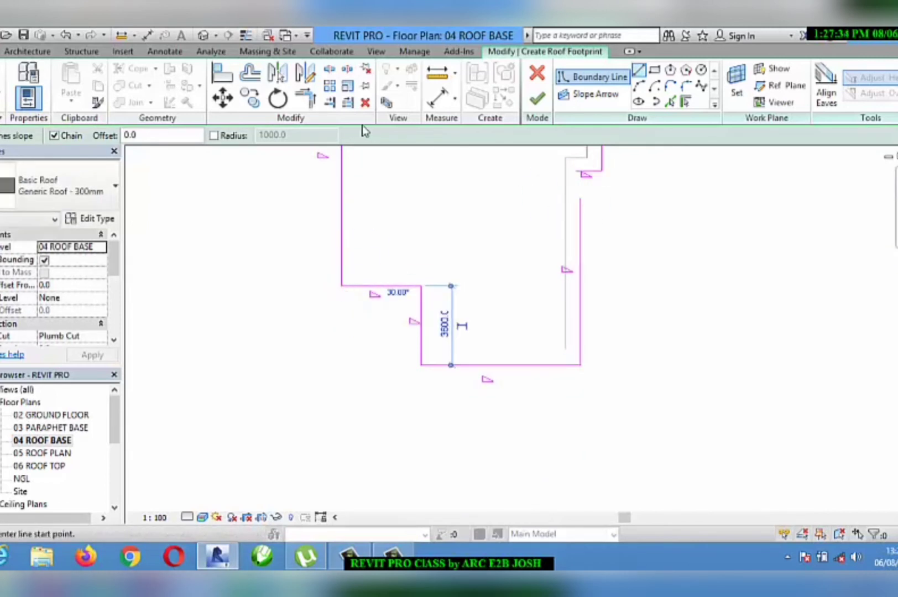
- Trim the right vertical boundary line and the short top line into a closed corner
click(306, 98)
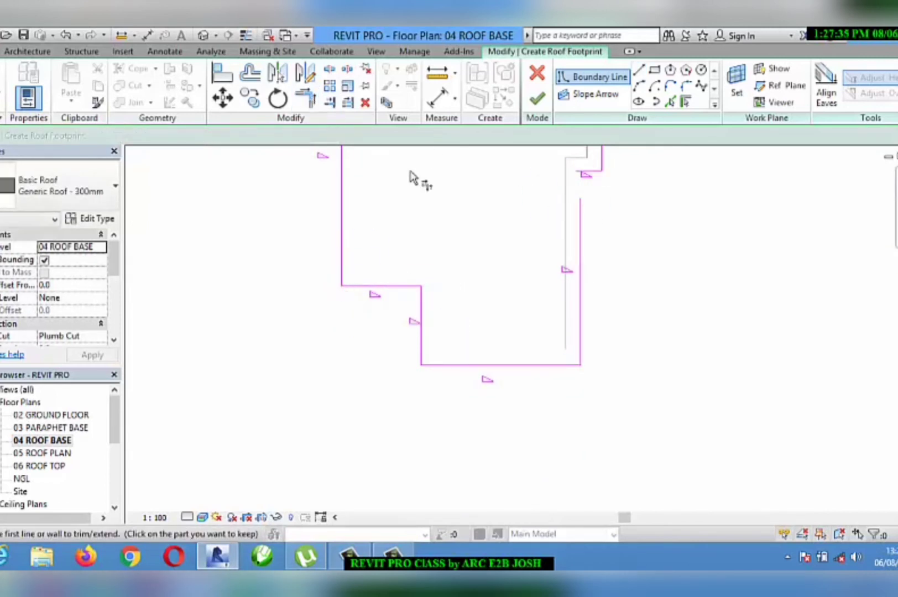
click(579, 252)
click(590, 172)
scroll(580, 247, down, 3)
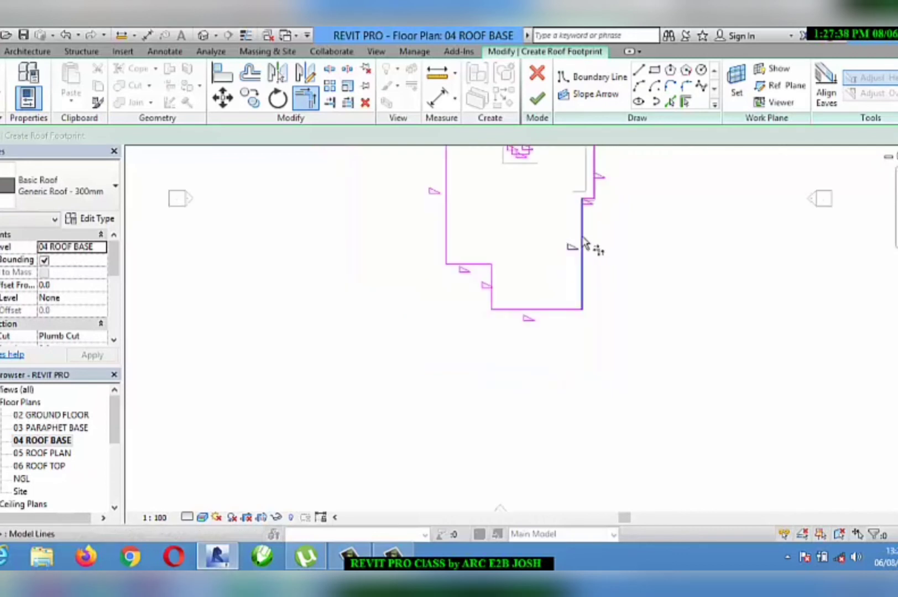
scroll(539, 179, up, 1)
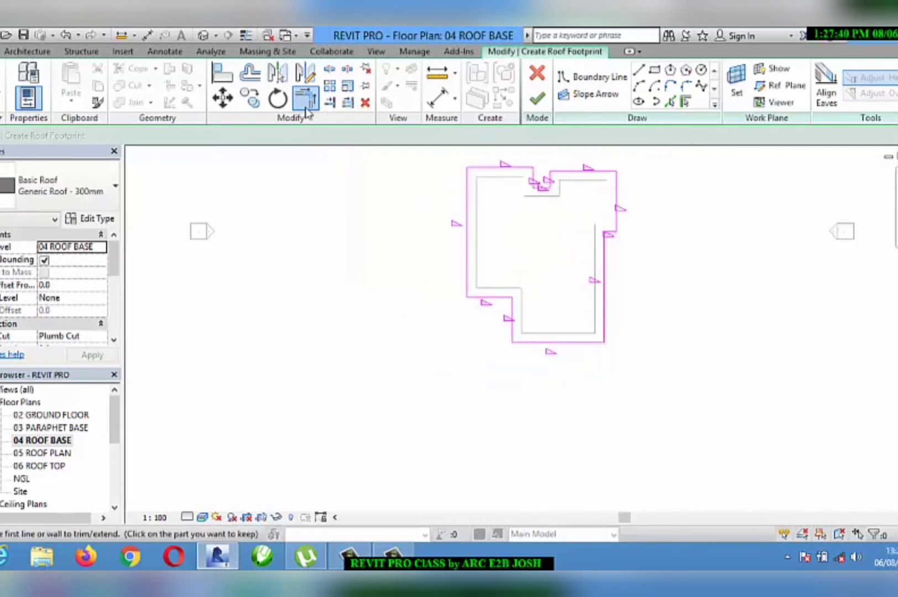
click(302, 101)
- Finish the footprint sketch to create the hip roof, then deselect it
click(537, 98)
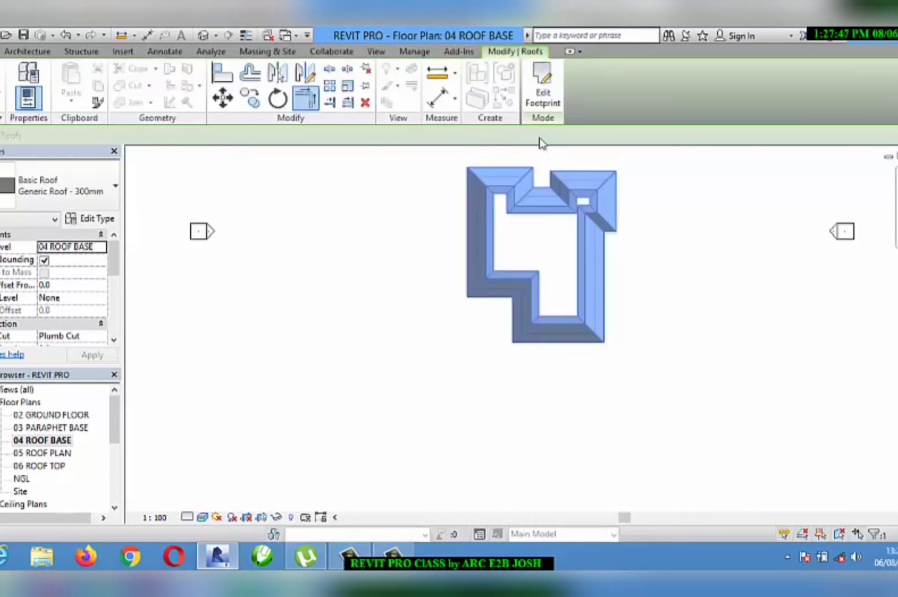
click(543, 257)
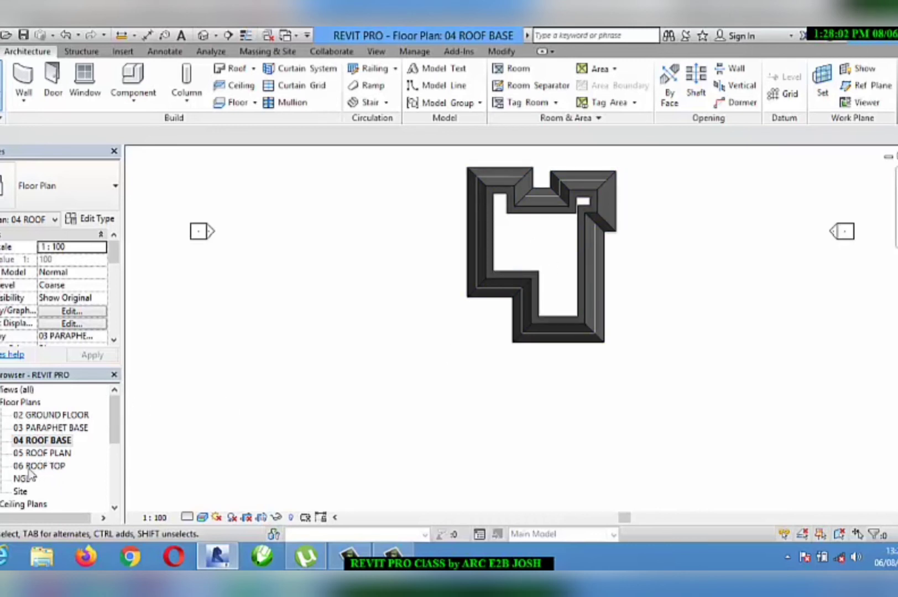
- Open 05 ROOF PLAN to inspect the hip lines, then open the 06 ROOF TOP plan
double_click(55, 454)
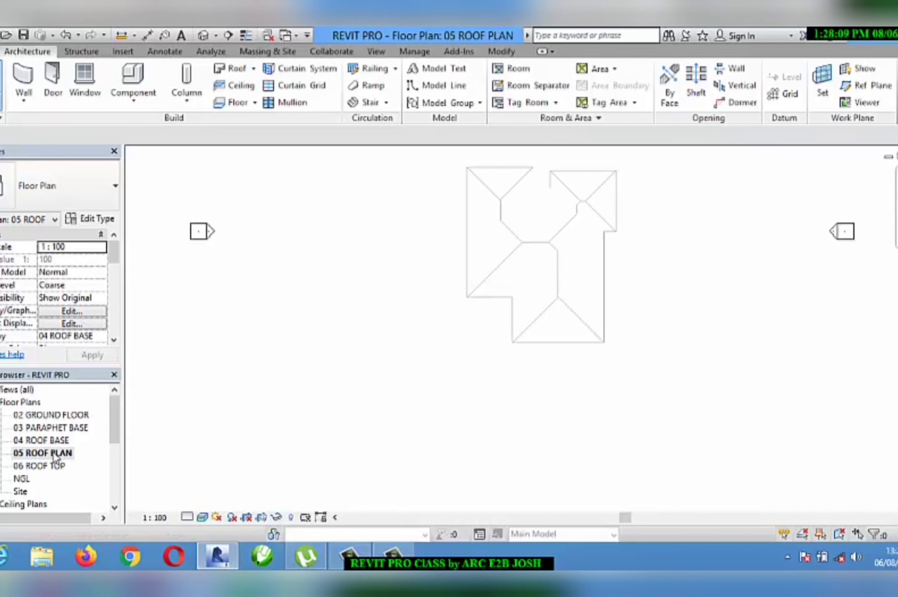
scroll(555, 219, up, 2)
scroll(553, 220, down, 4)
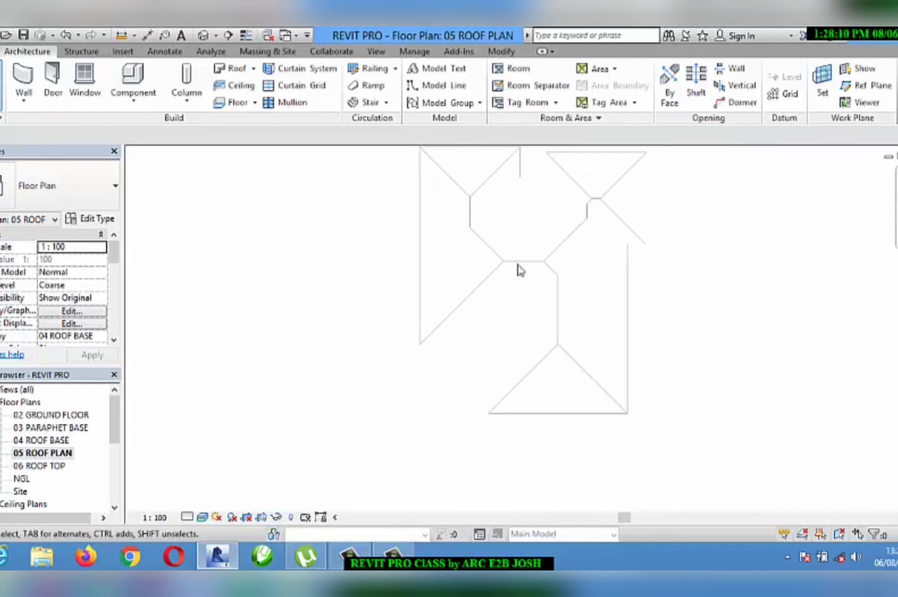
scroll(510, 255, up, 3)
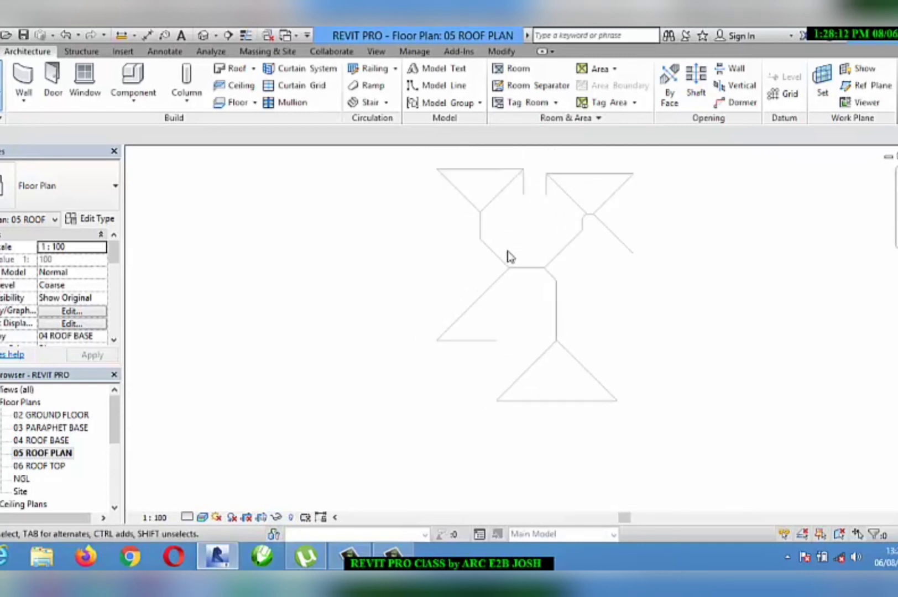
double_click(43, 466)
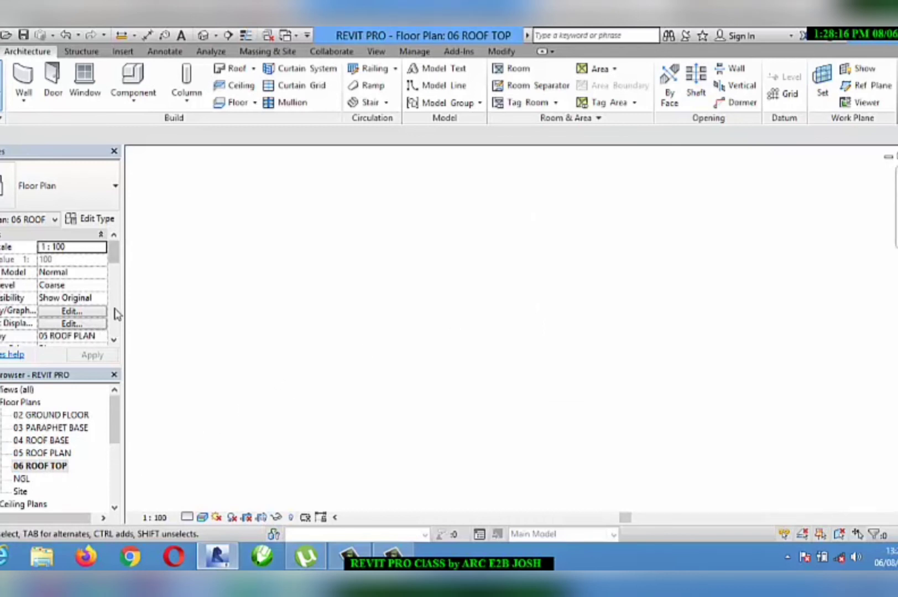
- Set 06 ROOF TOP's underlay to 04 ROOF BASE with Plan orientation, then reopen 05 ROOF PLAN
mouse_move(119, 263)
mouse_down()
mouse_move(120, 287)
mouse_move(120, 275)
mouse_up()
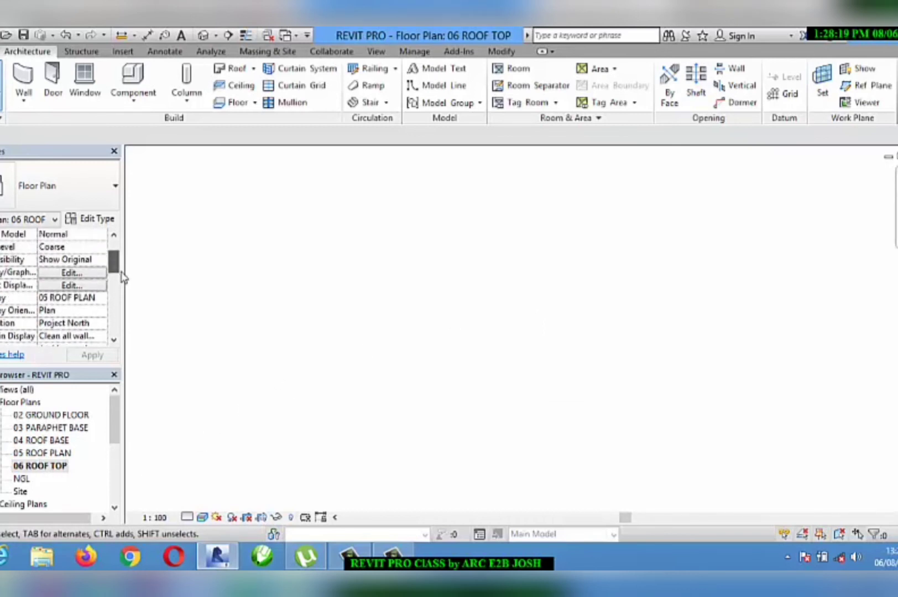
click(98, 312)
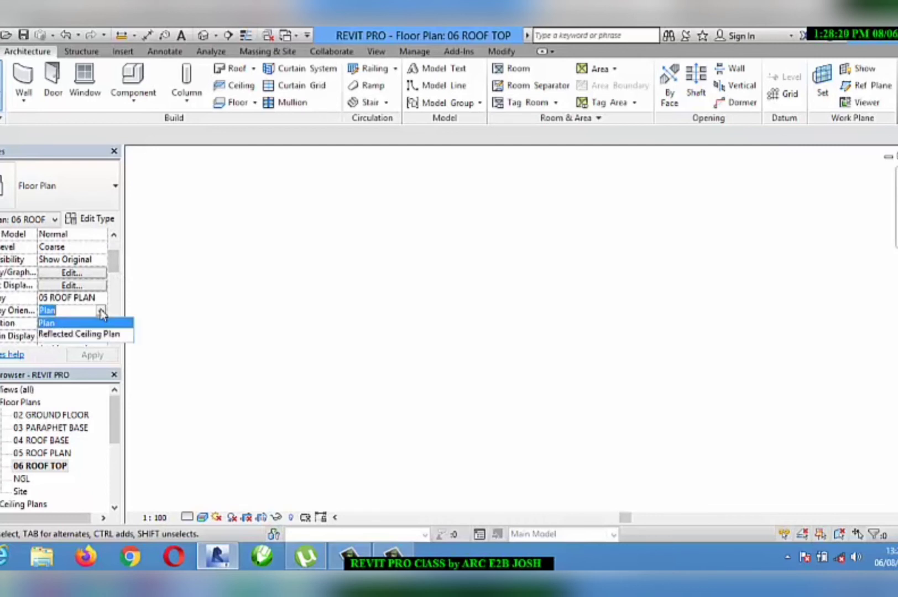
click(102, 312)
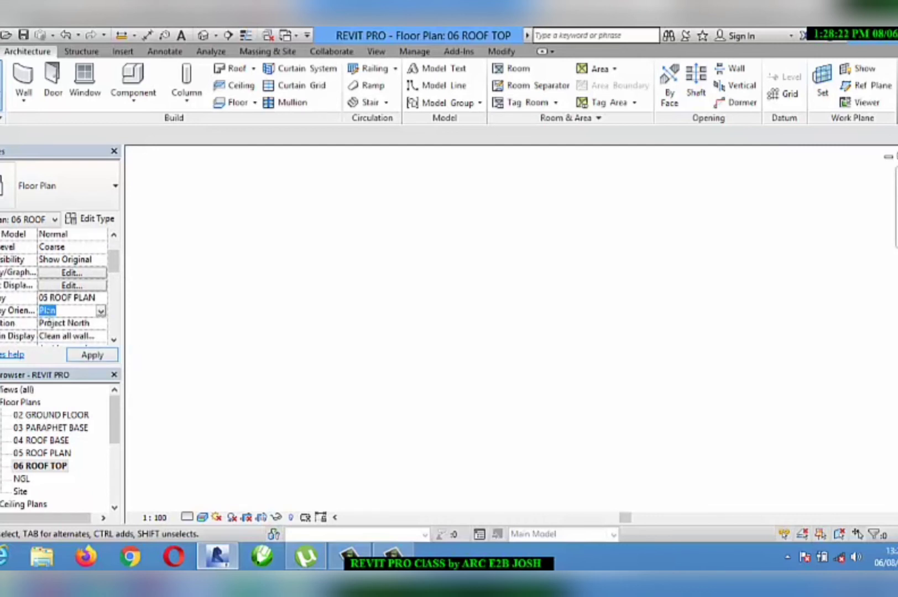
click(101, 299)
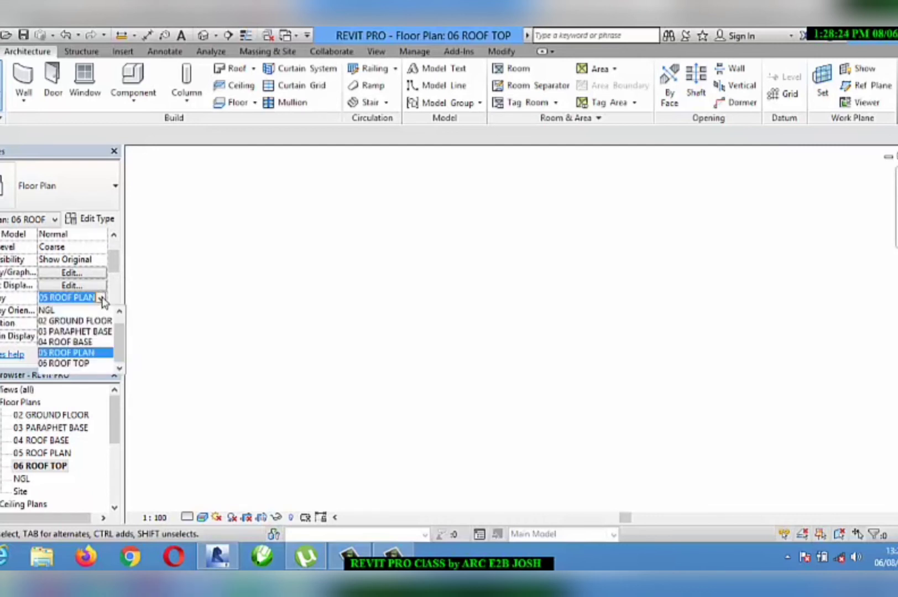
click(88, 343)
click(93, 356)
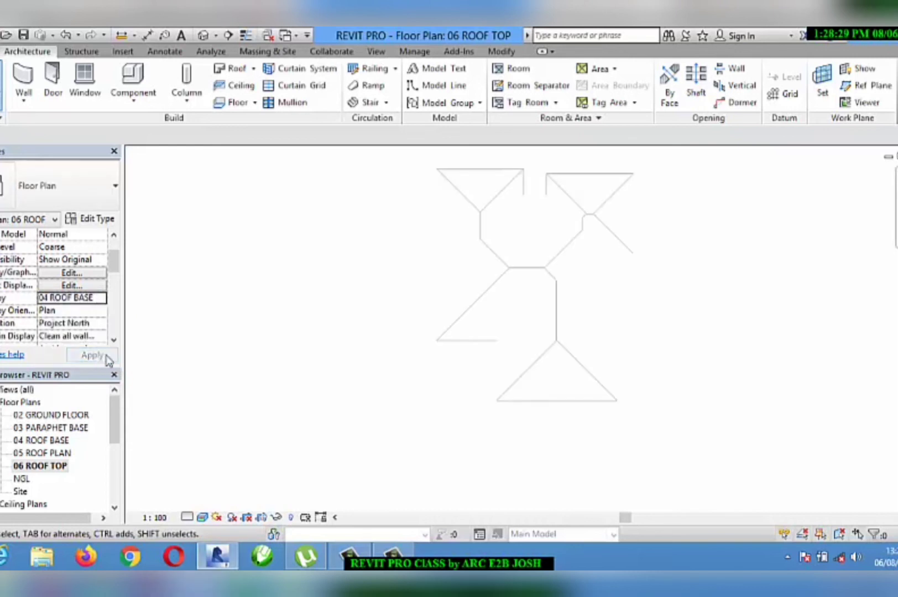
double_click(61, 454)
click(59, 442)
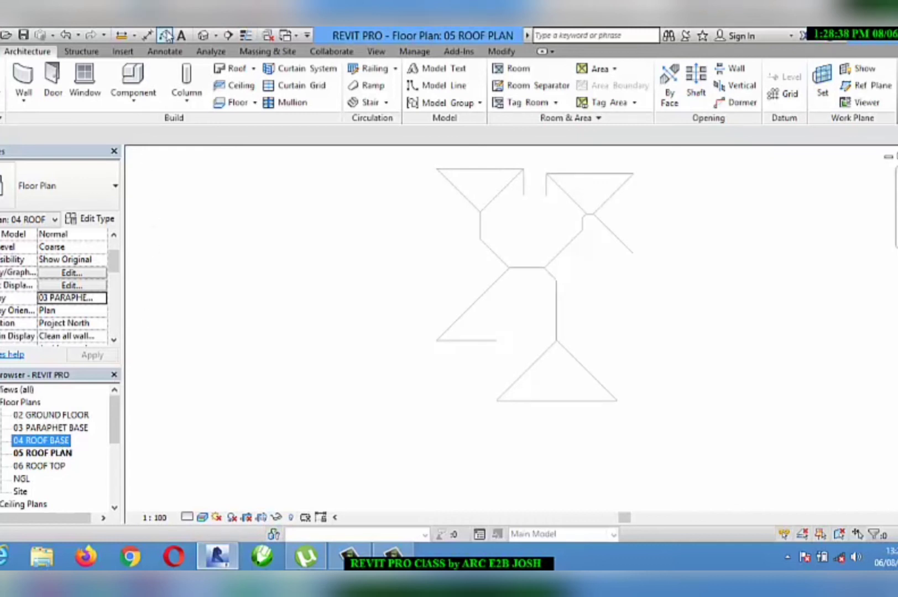
- Switch to the default 3D view and zoom and orbit to a close corner perspective of the roof
click(203, 36)
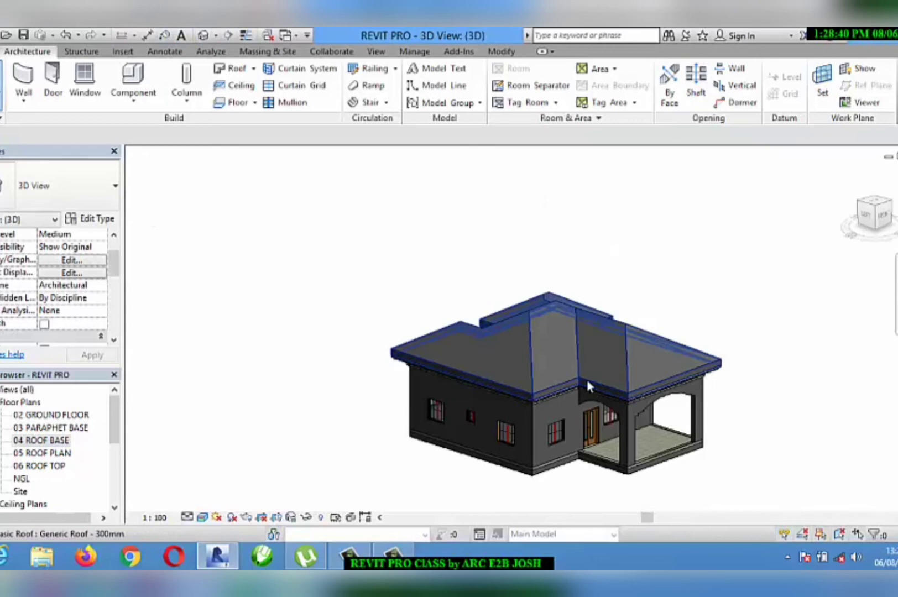
scroll(579, 416, up, 5)
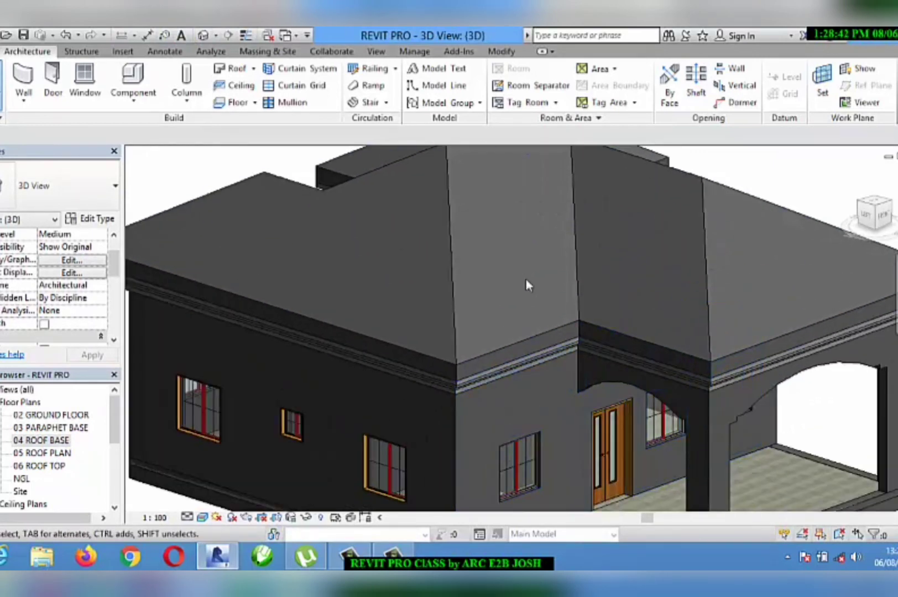
scroll(505, 264, down, 5)
scroll(493, 371, up, 2)
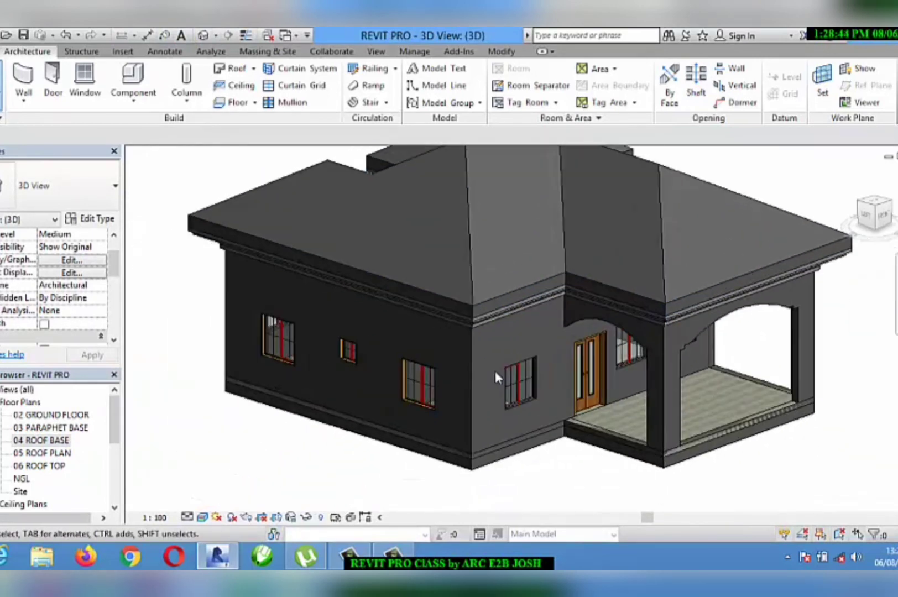
scroll(300, 296, down, 1)
scroll(385, 271, up, 5)
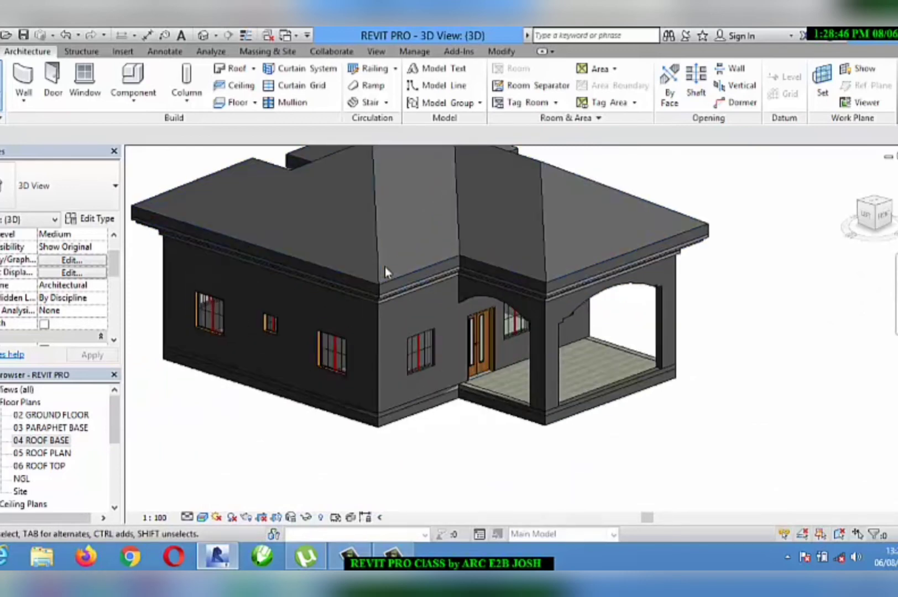
scroll(382, 304, up, 2)
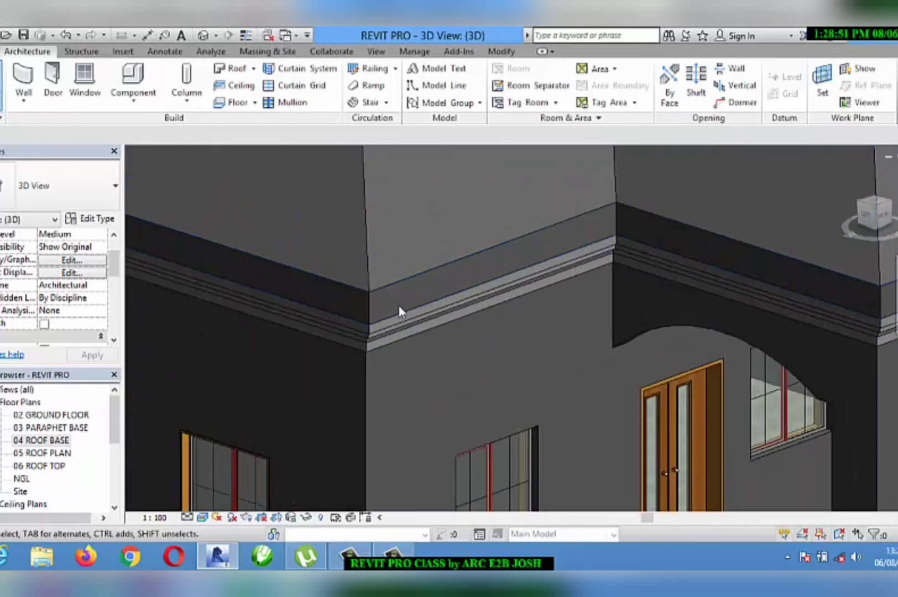
scroll(392, 345, down, 2)
shift+middle_drag(391, 345, 406, 324)
scroll(420, 299, down, 4)
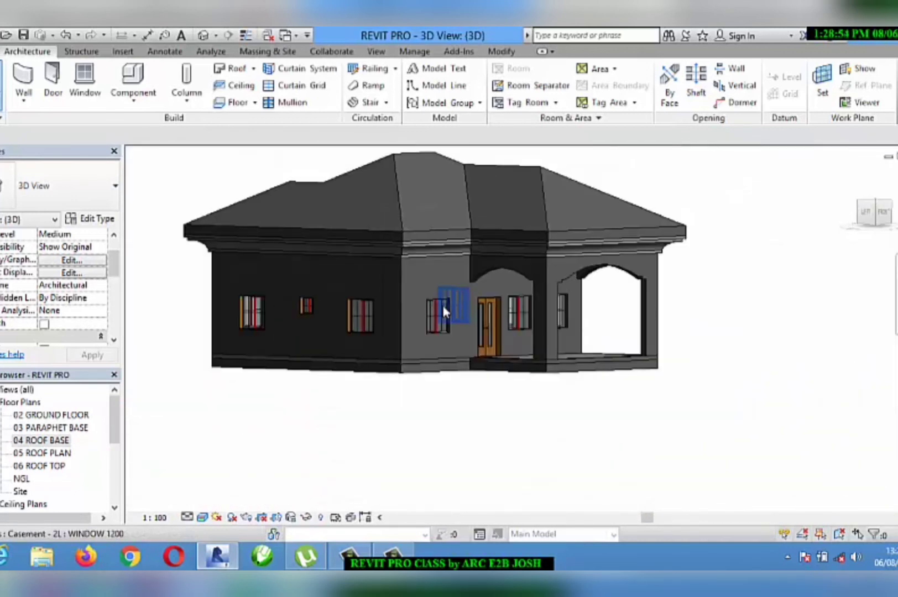
scroll(397, 255, up, 1)
scroll(398, 252, up, 5)
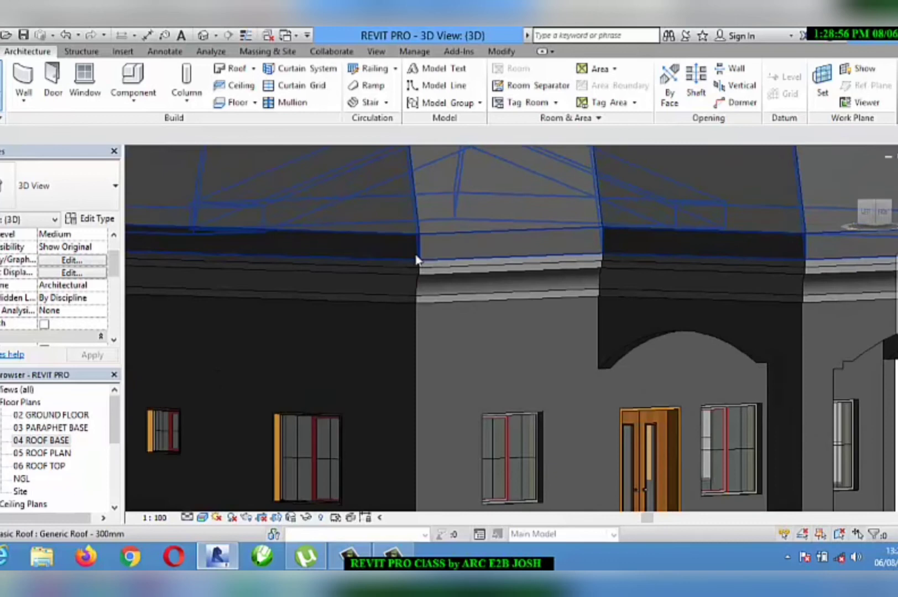
scroll(468, 288, down, 5)
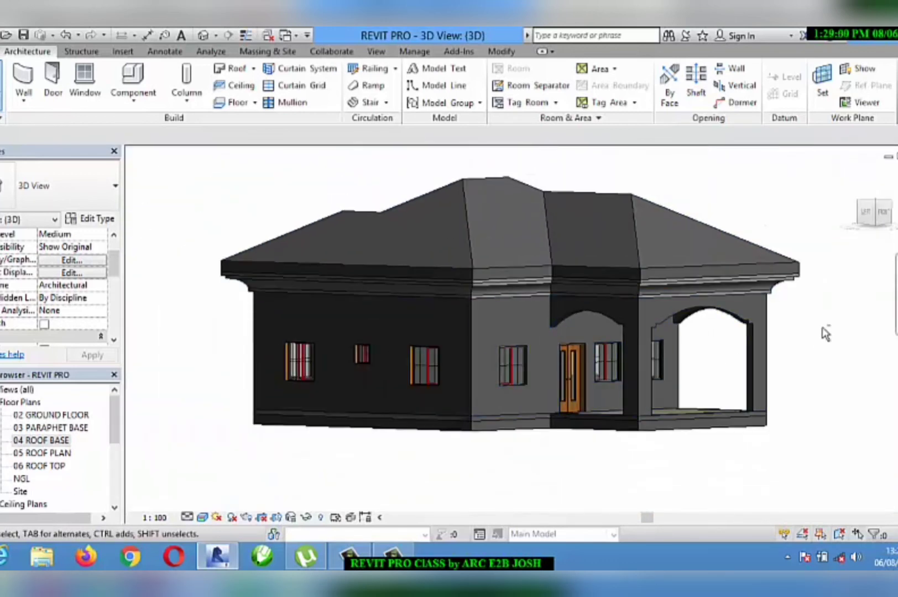
shift+middle_drag(825, 334, 621, 367)
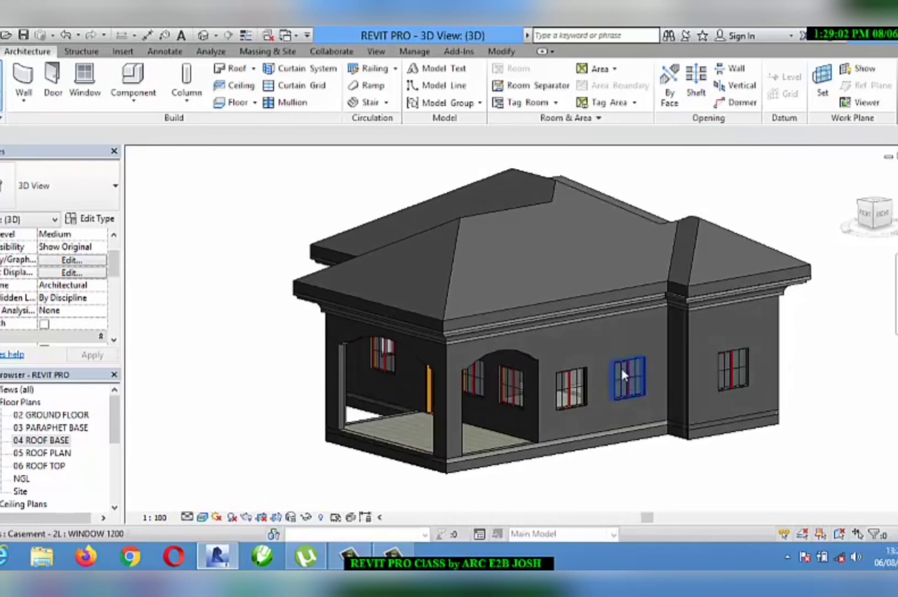
scroll(658, 204, up, 1)
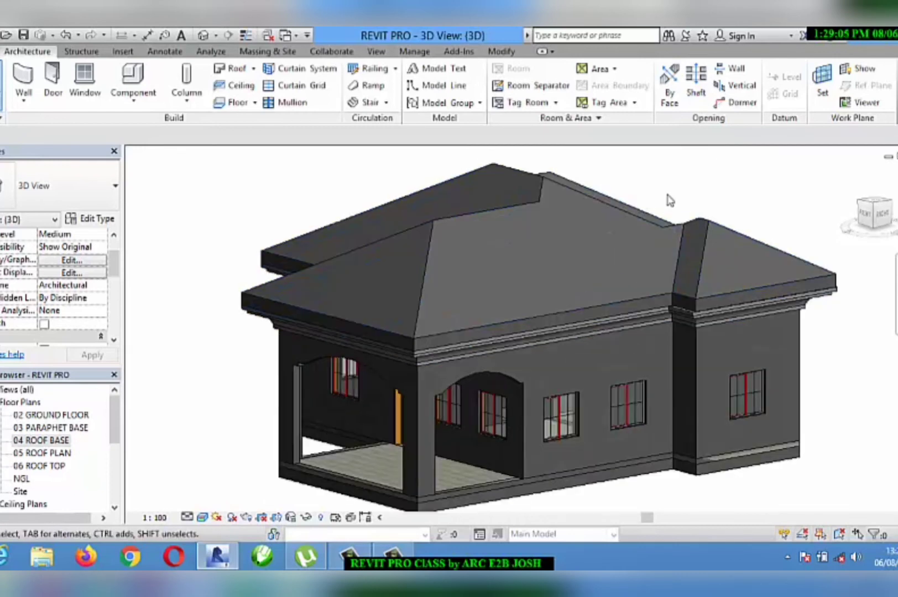
scroll(667, 201, up, 1)
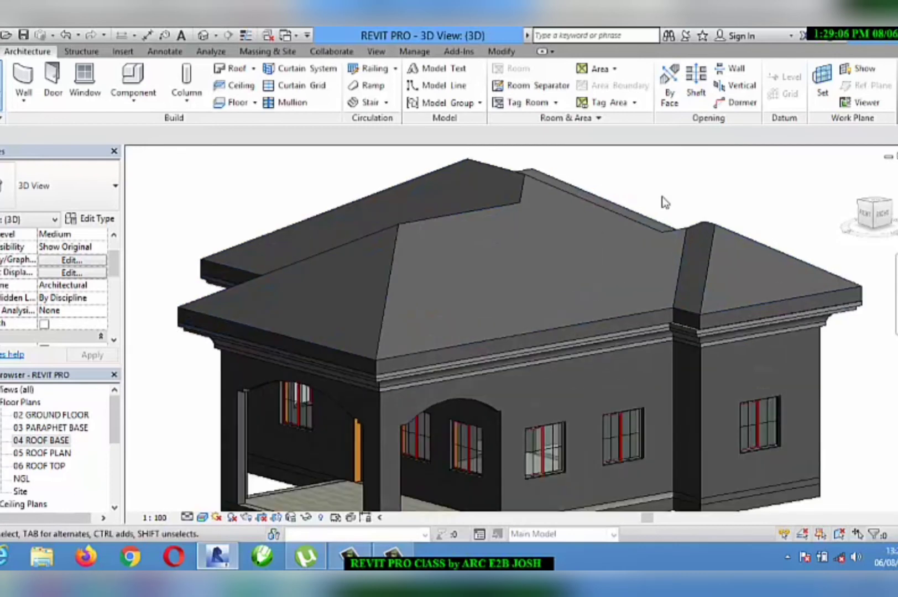
- Change the roof type's Structure layer thickness from 300 mm to 10 mm, then deselect the roof
click(446, 218)
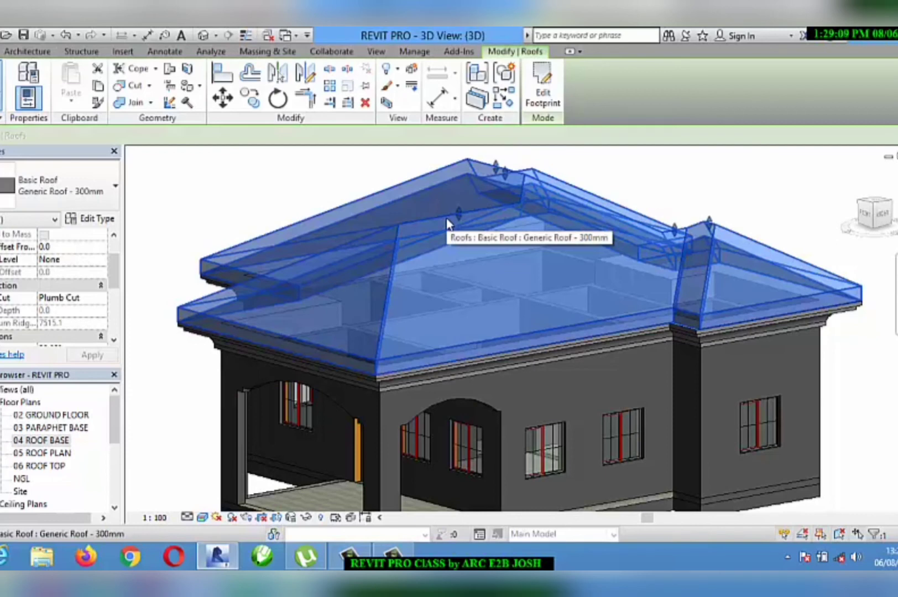
click(103, 220)
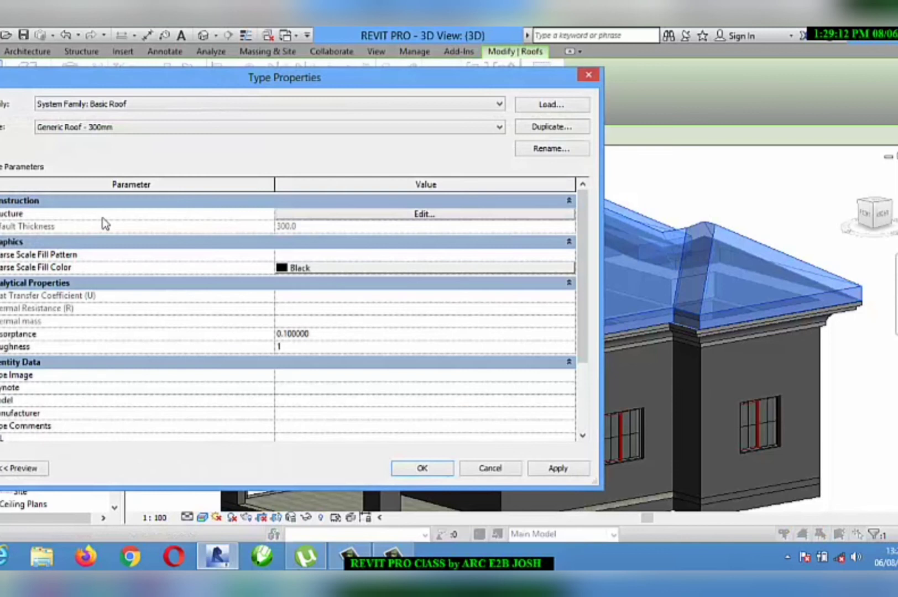
click(426, 215)
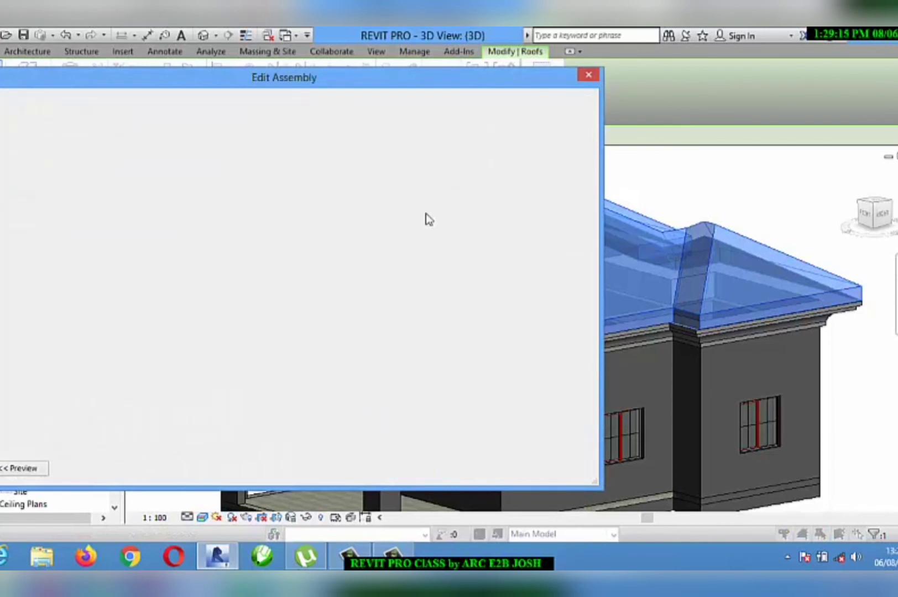
click(314, 216)
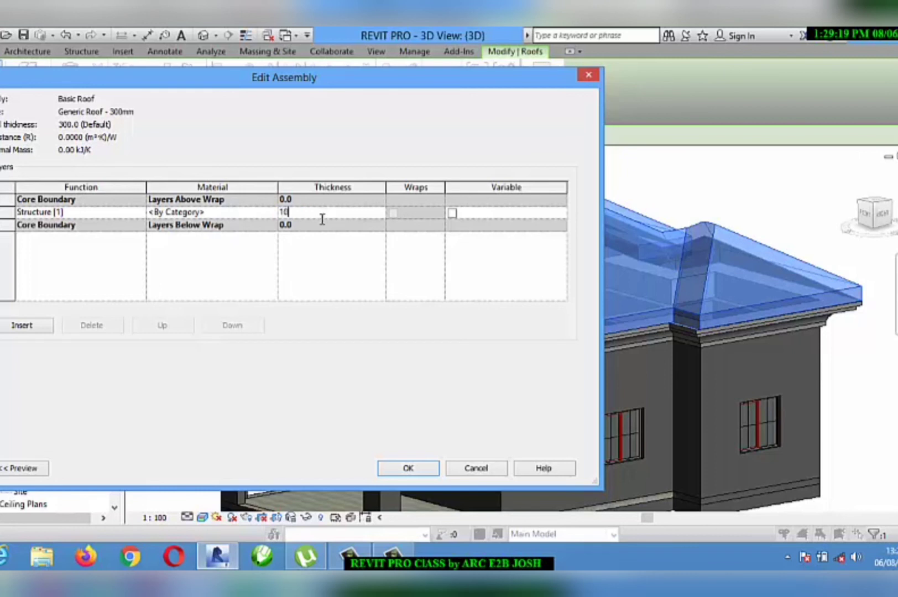
click(404, 469)
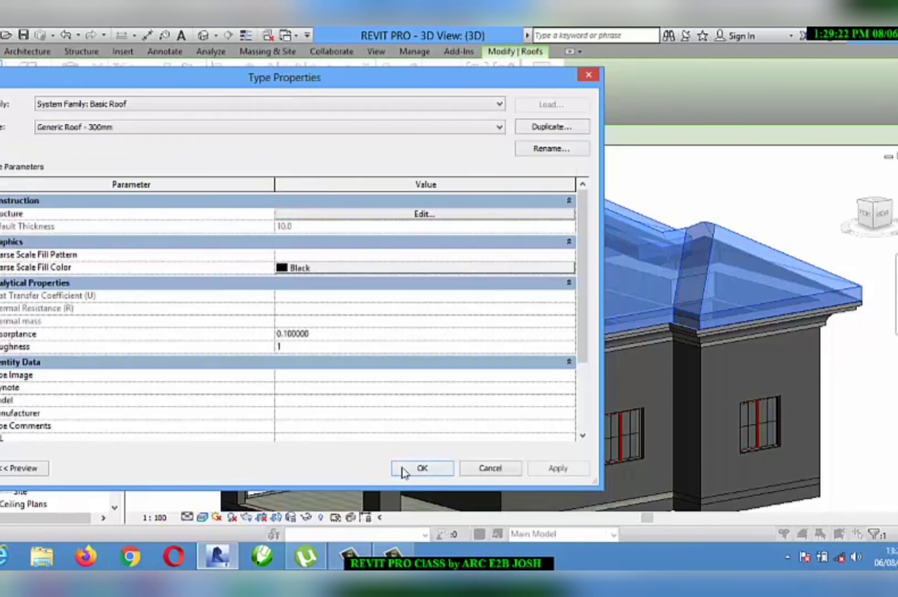
click(412, 470)
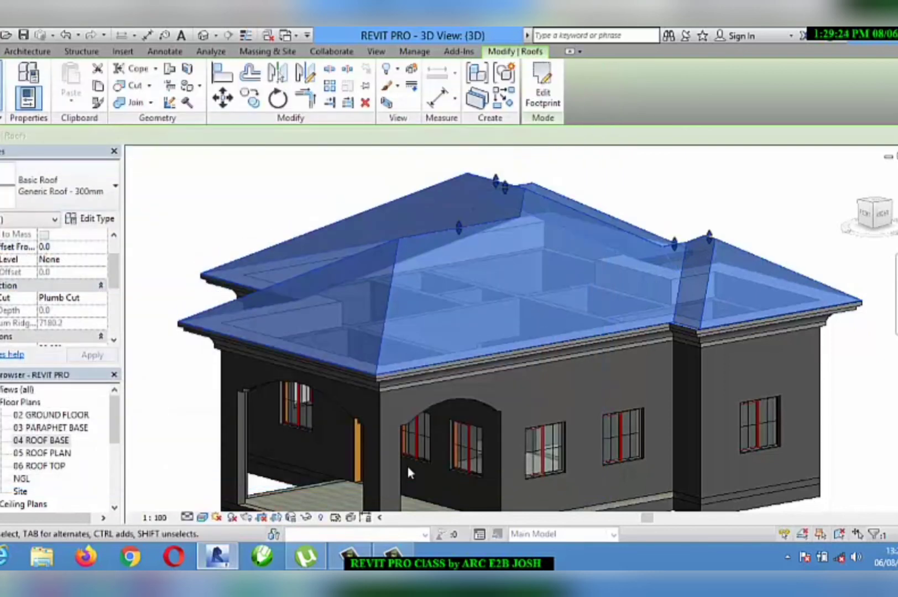
key(Escape)
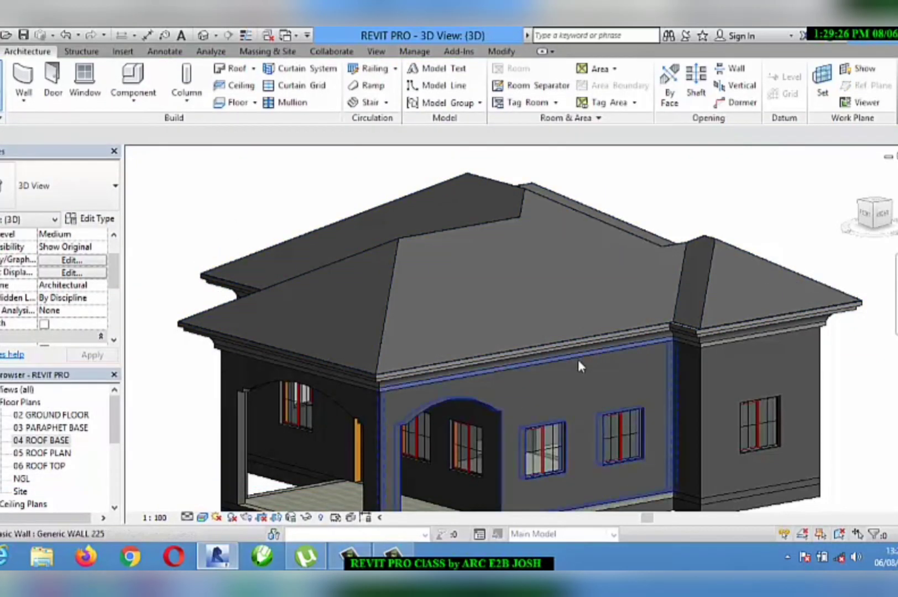
- Orbit the house to frontal and opposite-corner views, zooming to inspect the thin roof
scroll(578, 360, up, 5)
scroll(593, 310, down, 8)
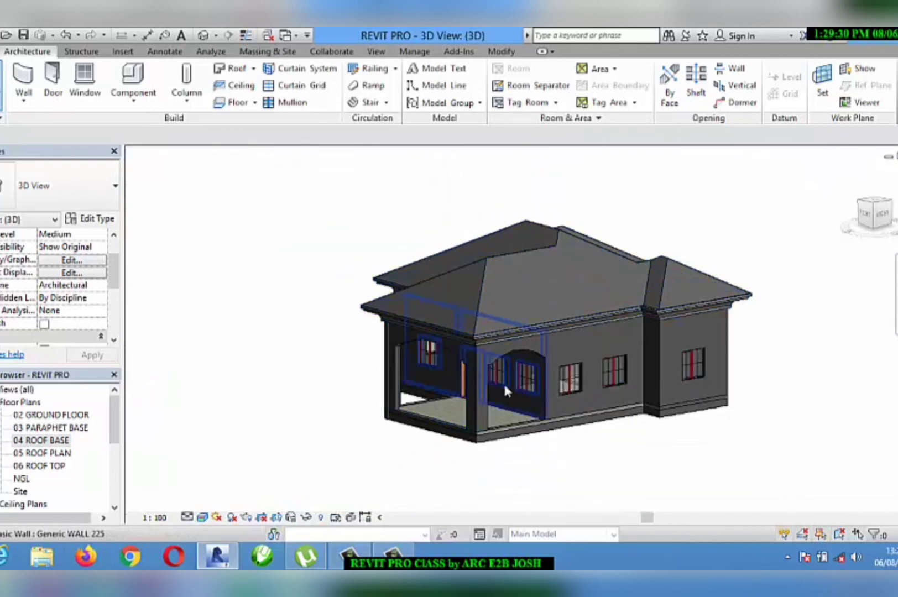
shift+middle_drag(503, 382, 506, 242)
scroll(506, 242, up, 3)
scroll(506, 242, down, 6)
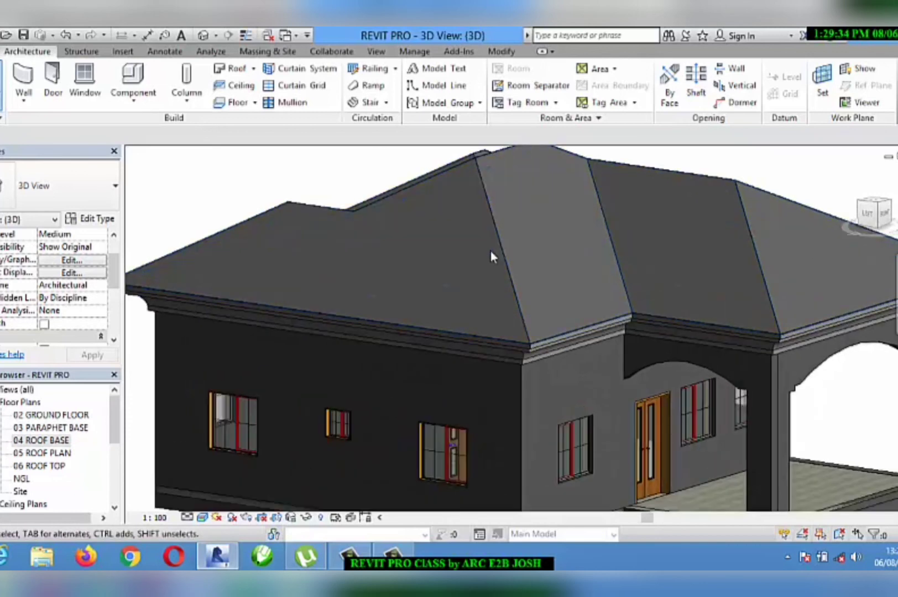
scroll(528, 415, up, 2)
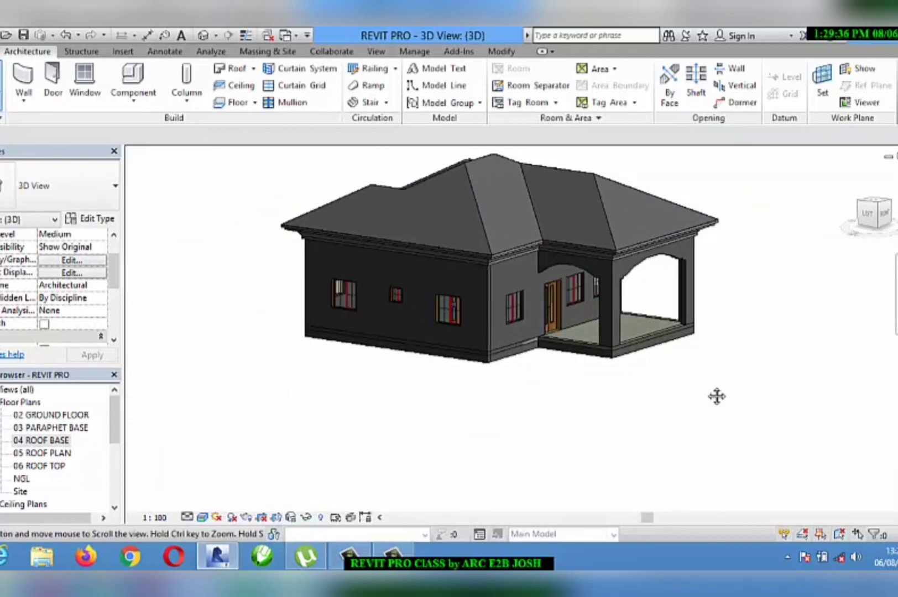
shift+middle_drag(715, 394, 448, 276)
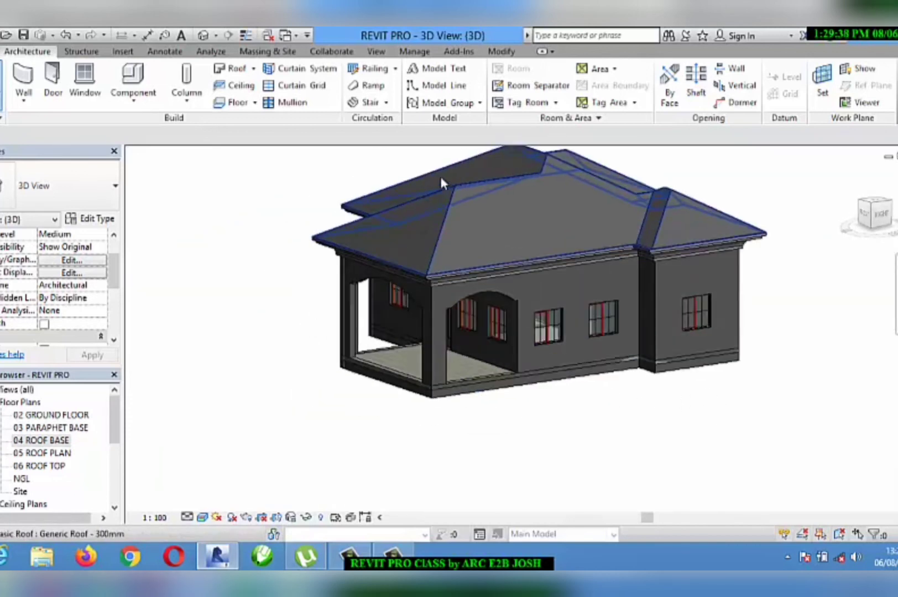
scroll(440, 174, up, 1)
scroll(241, 272, down, 2)
shift+middle_drag(241, 272, 429, 227)
scroll(429, 227, up, 2)
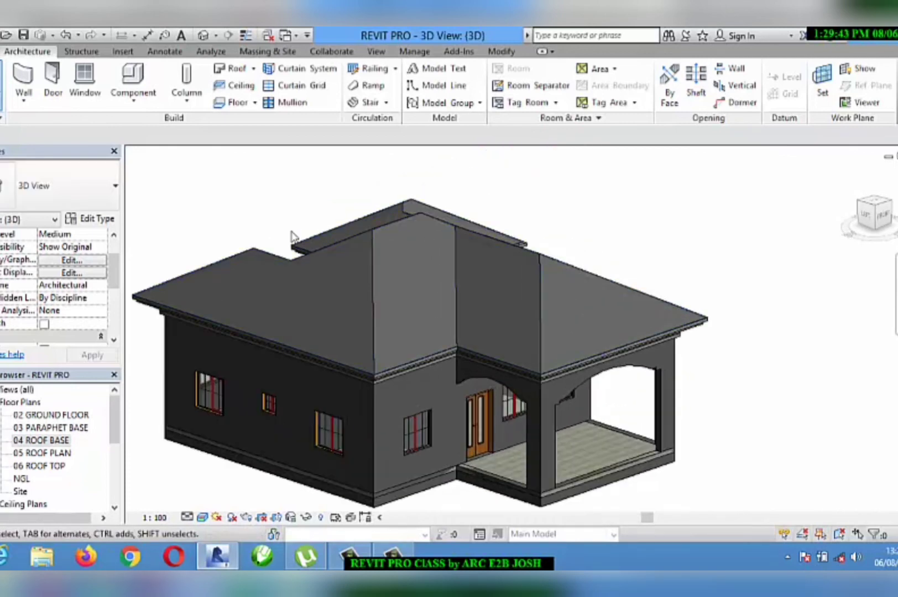
scroll(536, 300, down, 2)
scroll(324, 267, up, 1)
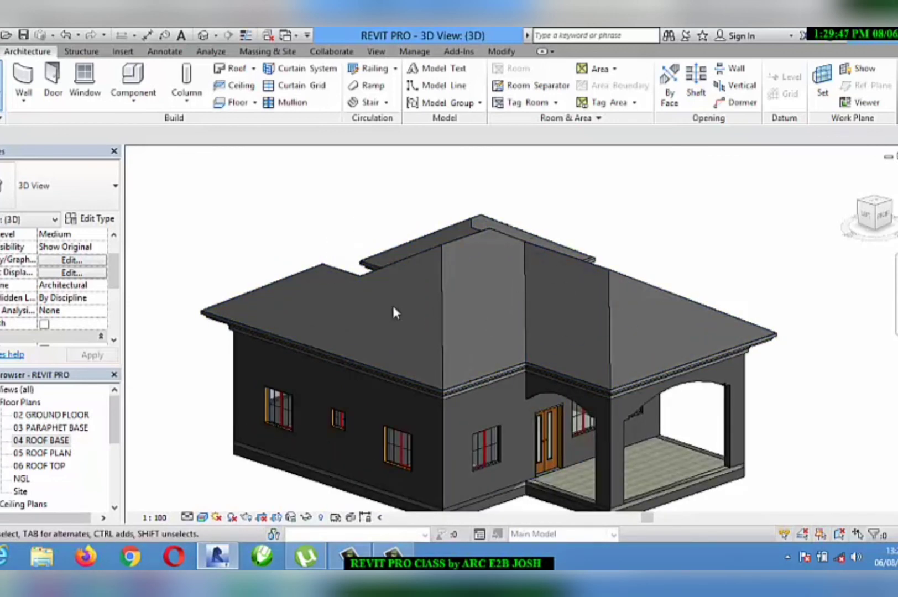
scroll(584, 397, down, 1)
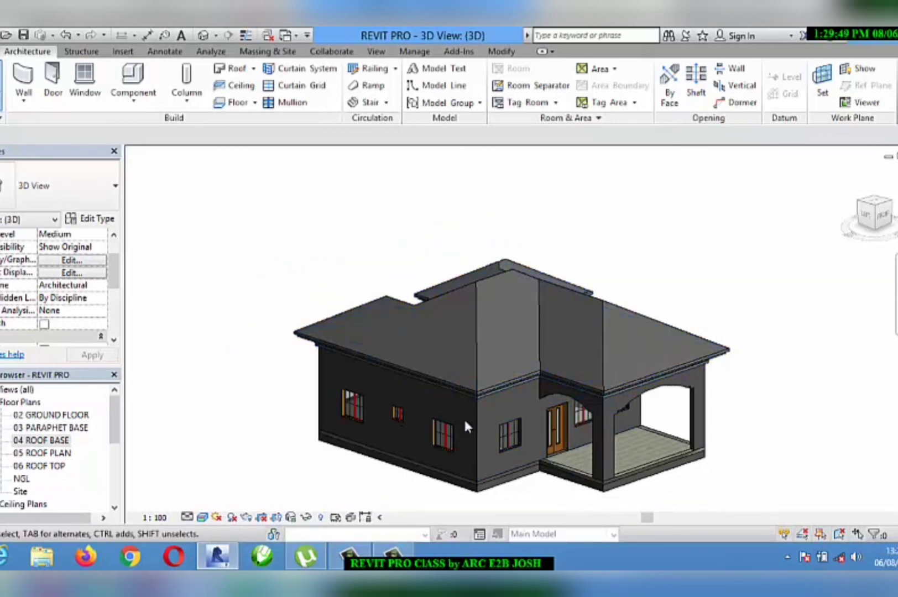
scroll(436, 396, up, 1)
scroll(440, 402, down, 1)
scroll(508, 396, up, 2)
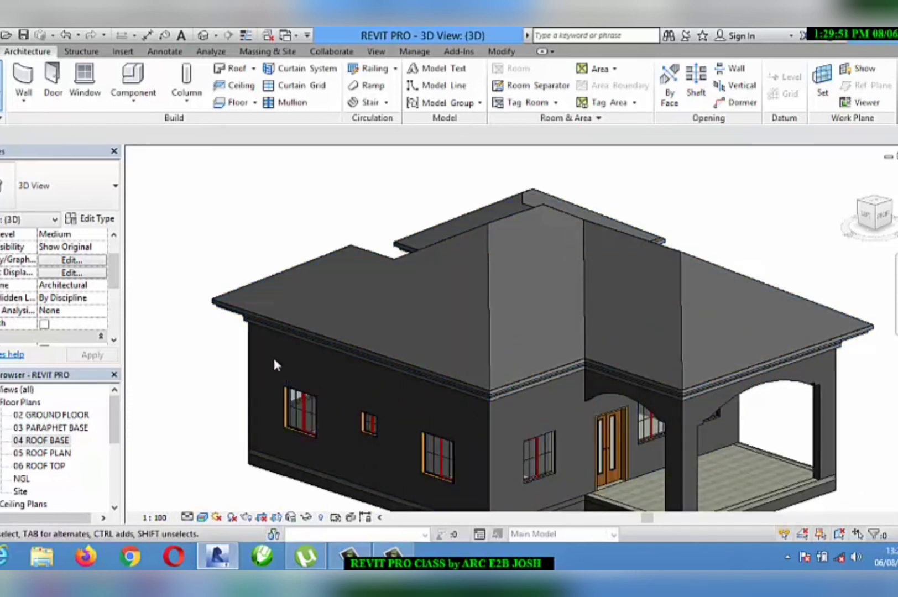
- Orbit from the front around to the porch side, zooming out to a full corner view
shift+middle_drag(232, 362, 286, 305)
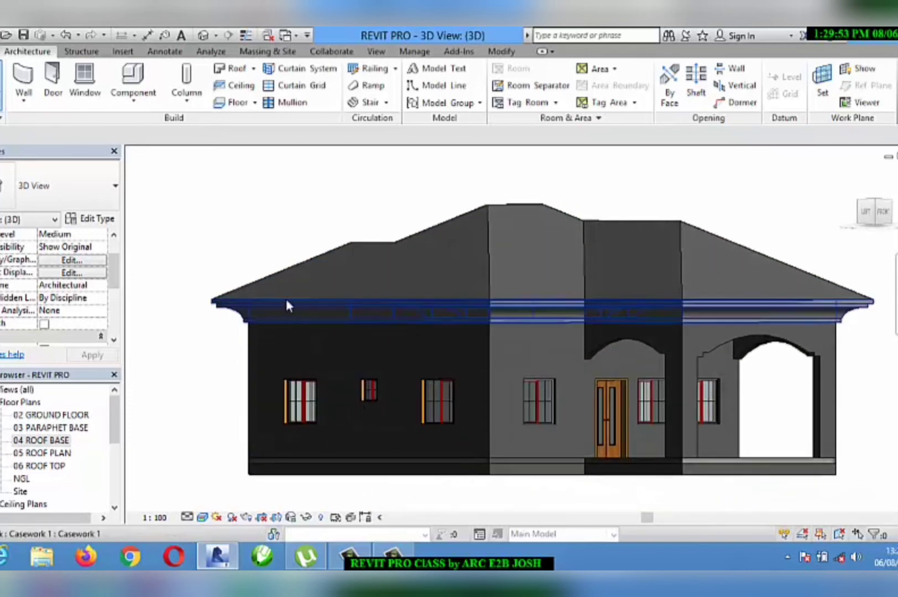
scroll(286, 304, down, 2)
shift+middle_drag(695, 255, 477, 292)
scroll(362, 234, up, 2)
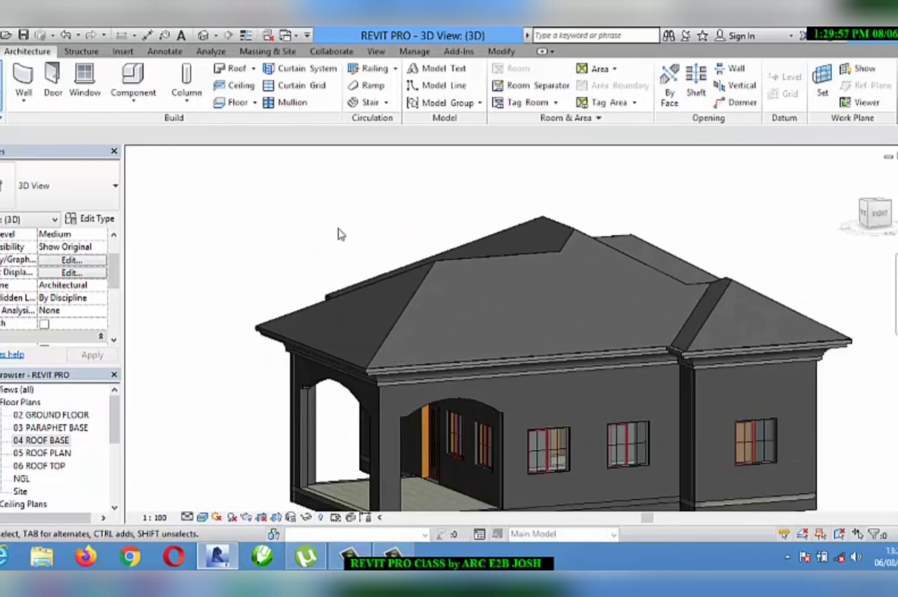
scroll(312, 250, down, 2)
shift+middle_drag(312, 250, 512, 376)
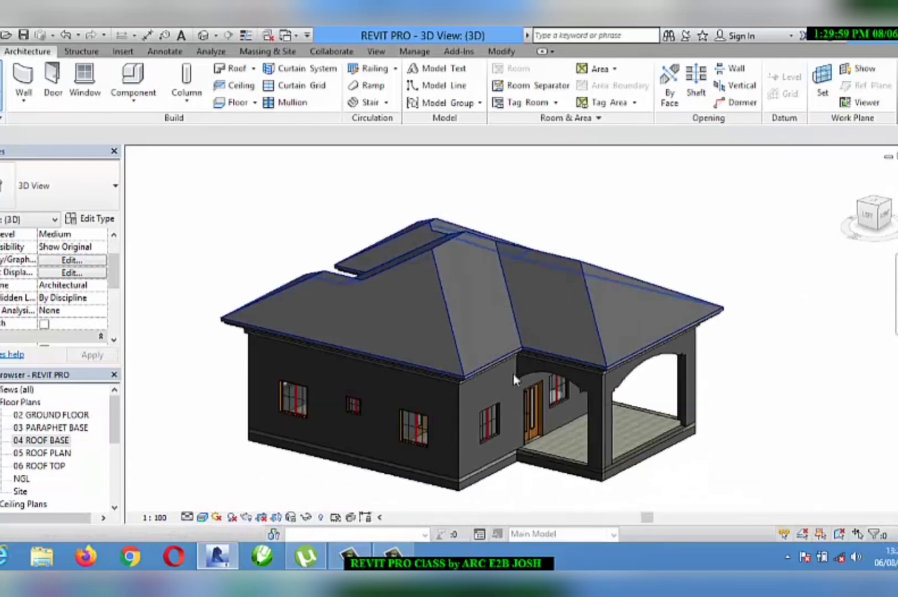
scroll(502, 403, up, 2)
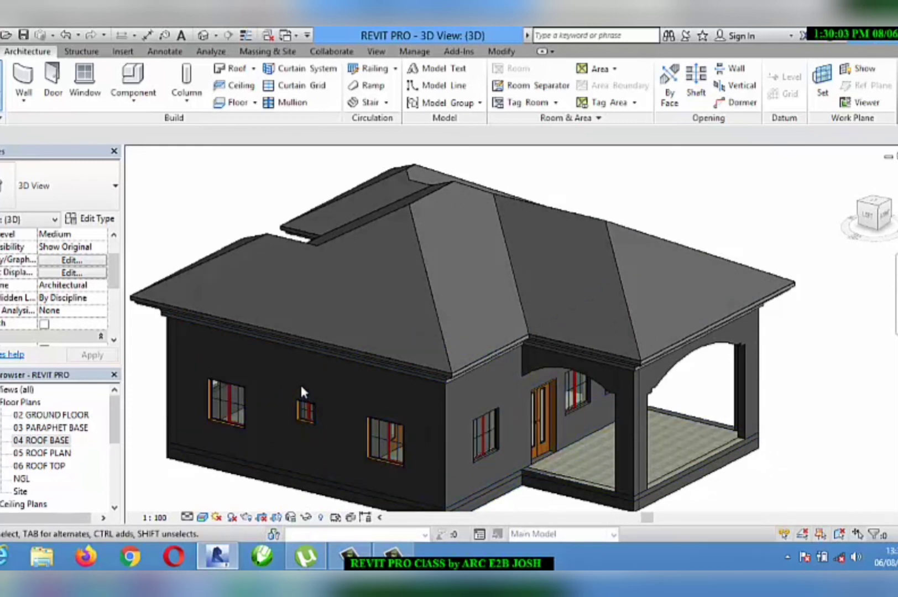
scroll(300, 382, down, 1)
scroll(222, 361, down, 2)
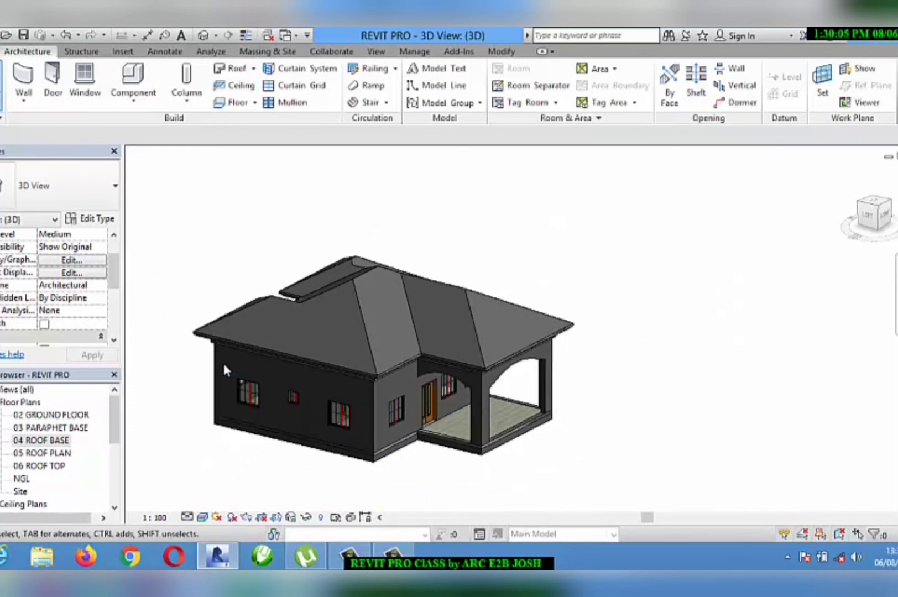
scroll(222, 361, down, 1)
scroll(191, 362, up, 1)
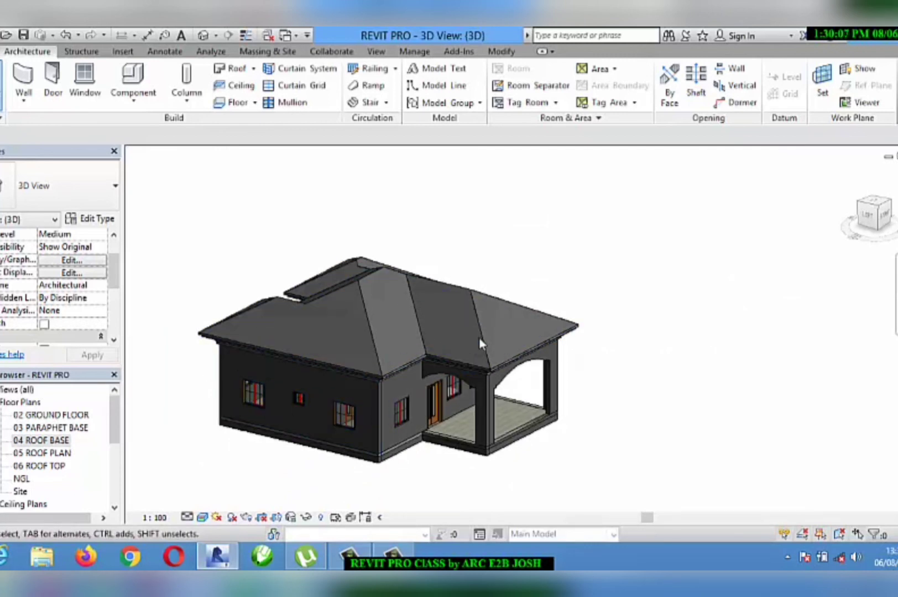